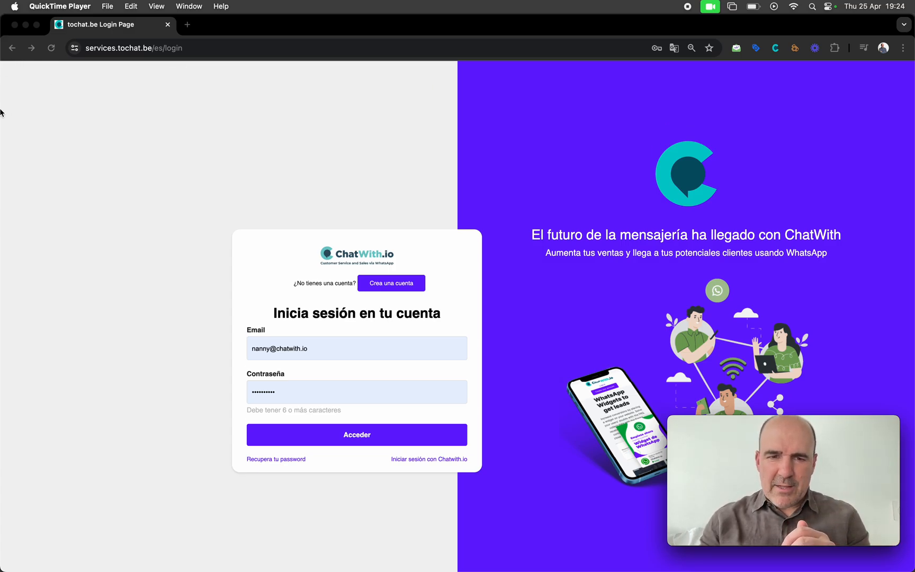
Bring Chrome to the front and sign in to ChatWith.io to reach the business dashboard
{"action": "left_click", "coordinate": [159, 249]}
{"action": "left_click", "coordinate": [321, 439]}
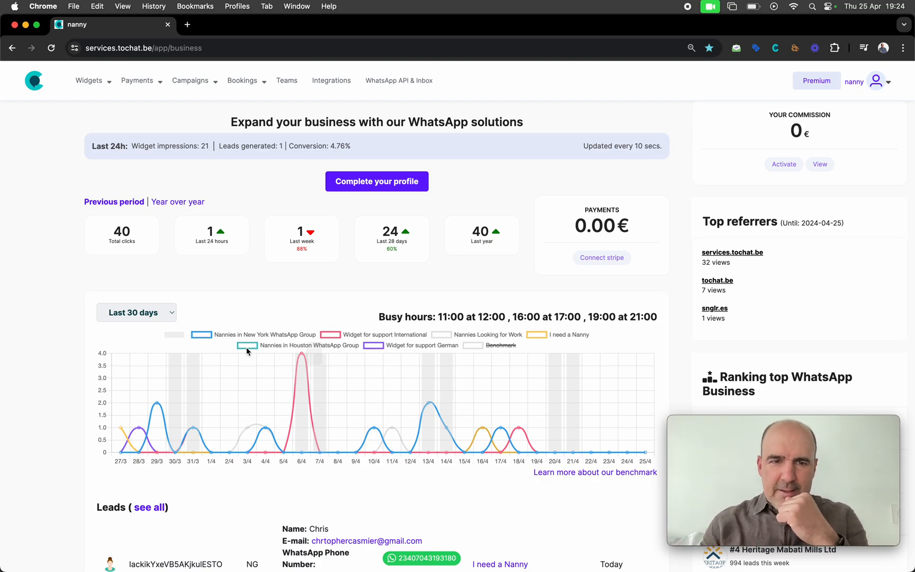
Review the dashboard click stats and 24h figures, then open the Widgets menu
{"action": "left_click_drag", "start_coordinate": [96, 239], "coordinate": [300, 249]}
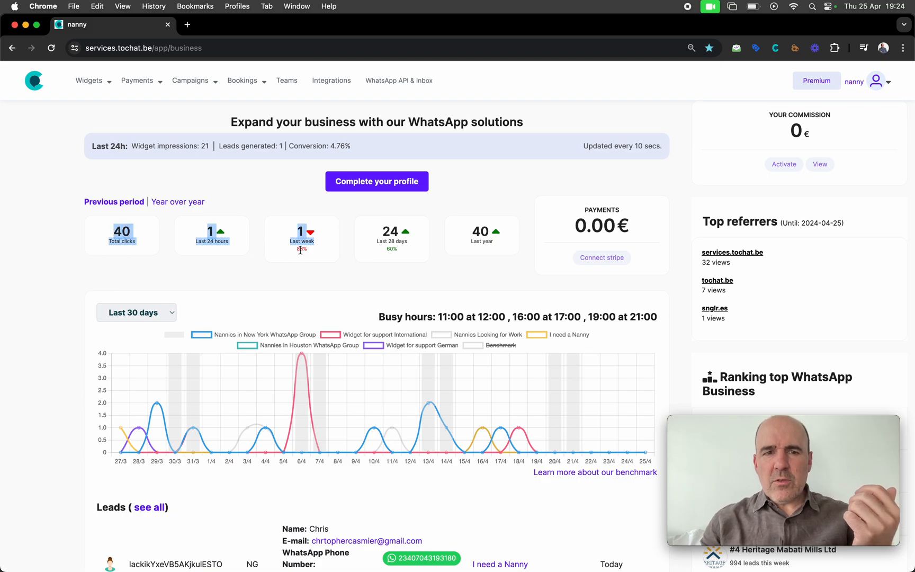
{"action": "left_click", "coordinate": [348, 271]}
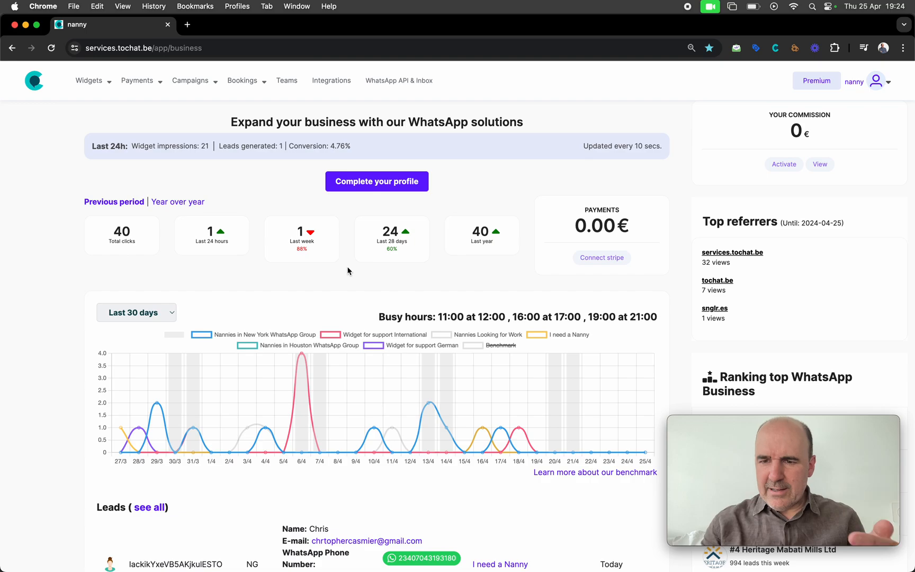
{"action": "scroll", "coordinate": [316, 267], "scroll_direction": "down", "scroll_amount": 10}
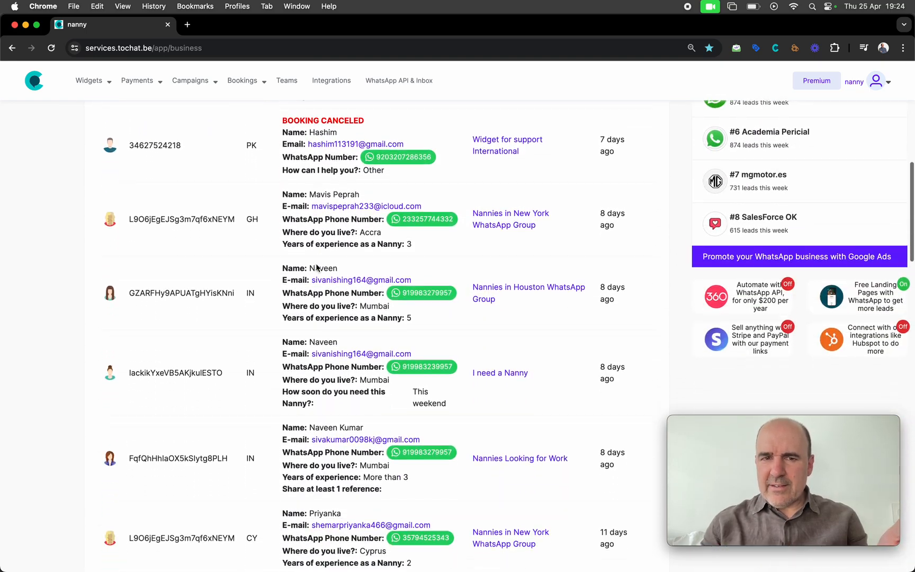
{"action": "scroll", "coordinate": [317, 267], "scroll_direction": "up", "scroll_amount": 10}
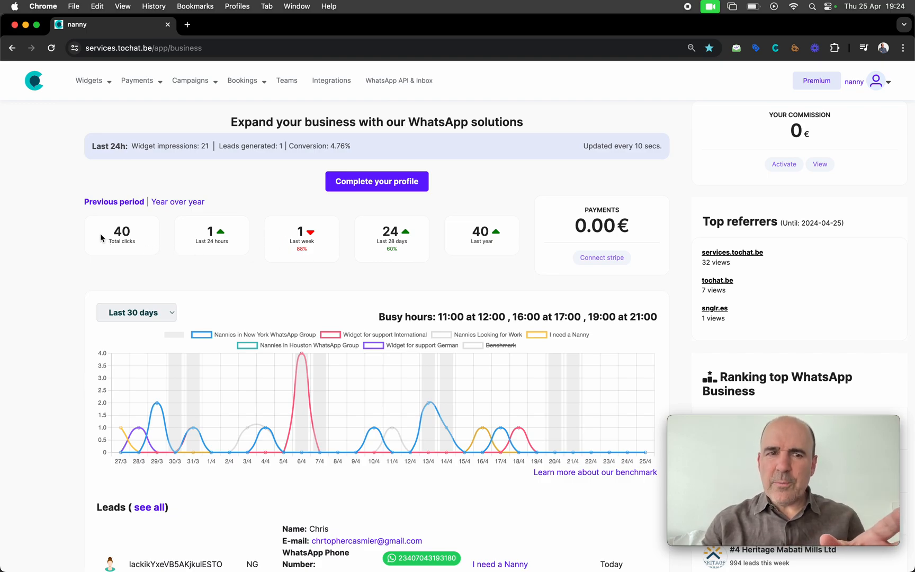
{"action": "left_click_drag", "start_coordinate": [104, 237], "coordinate": [314, 271]}
{"action": "left_click", "coordinate": [318, 270]}
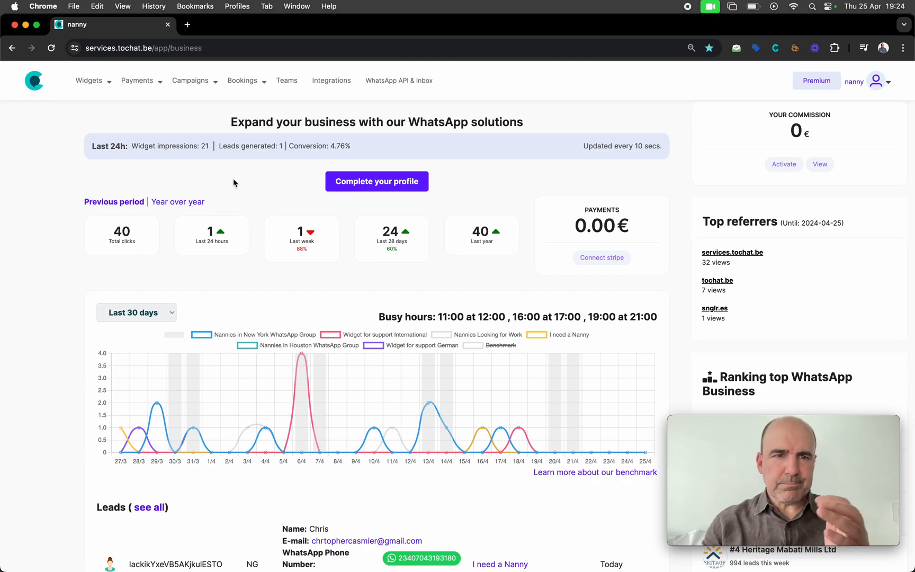
{"action": "left_click", "coordinate": [87, 82]}
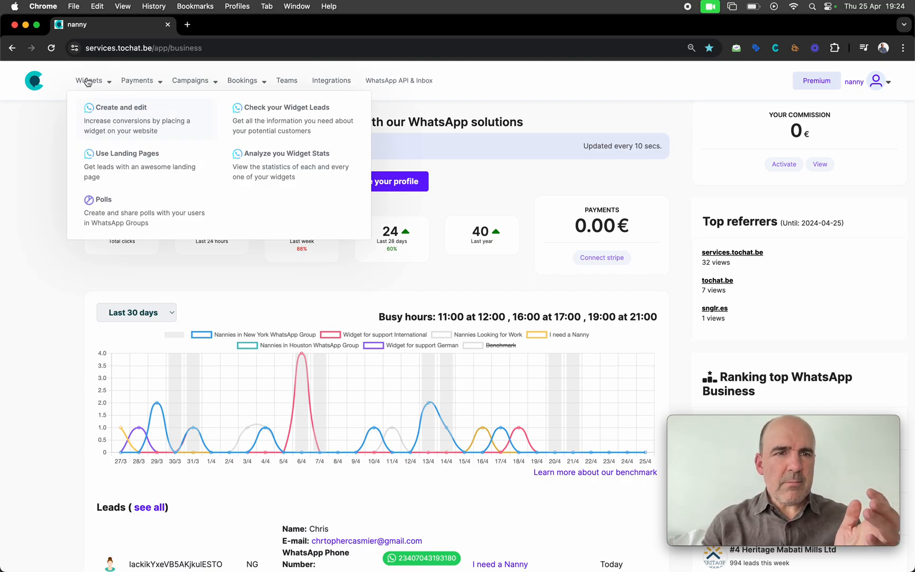
Create a new widget and name it John Plumbers
{"action": "left_click", "coordinate": [120, 118]}
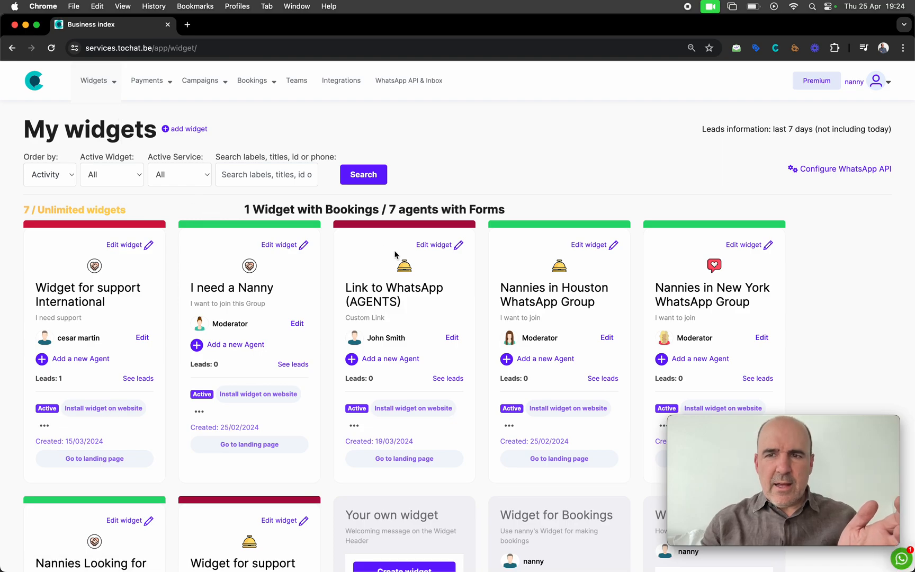
{"action": "left_click", "coordinate": [199, 132]}
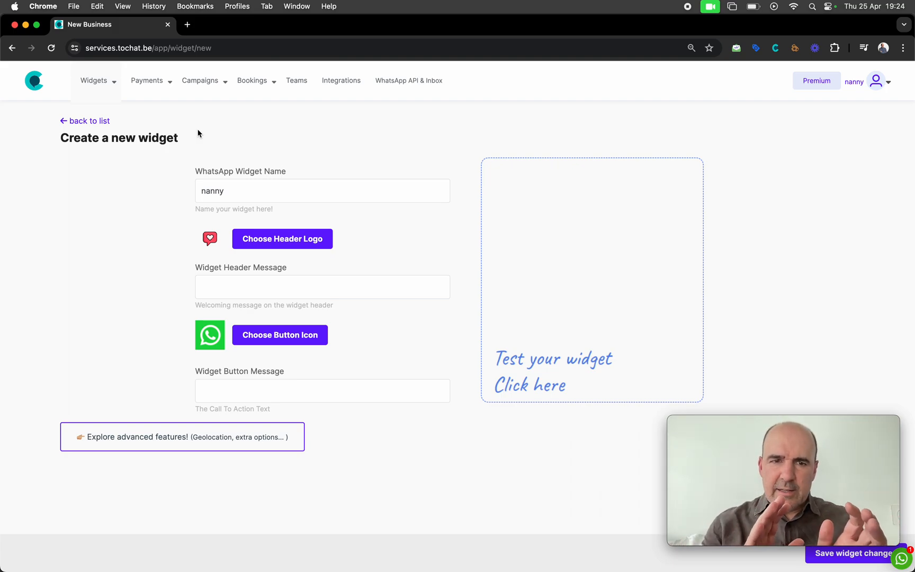
{"action": "double_click", "coordinate": [247, 191]}
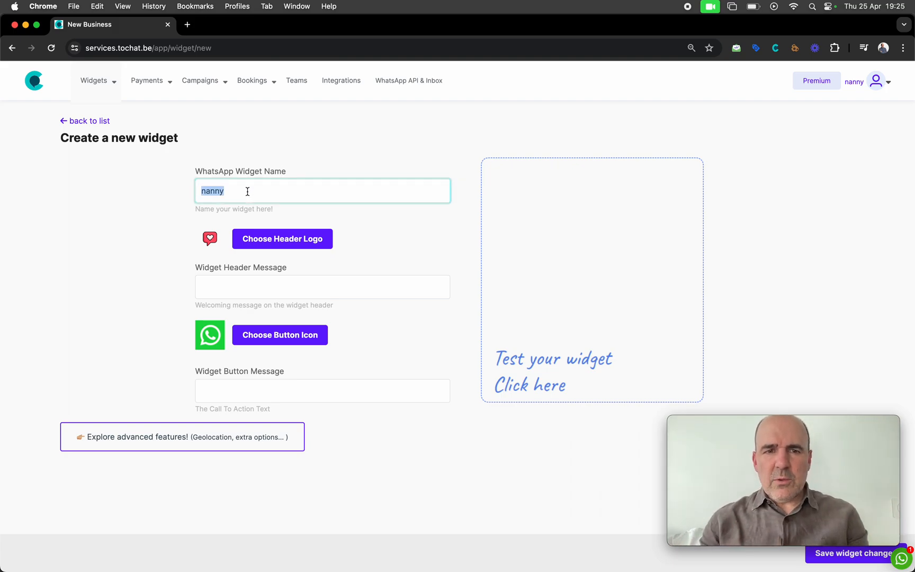
{"action": "type", "text": "Plumbers "}
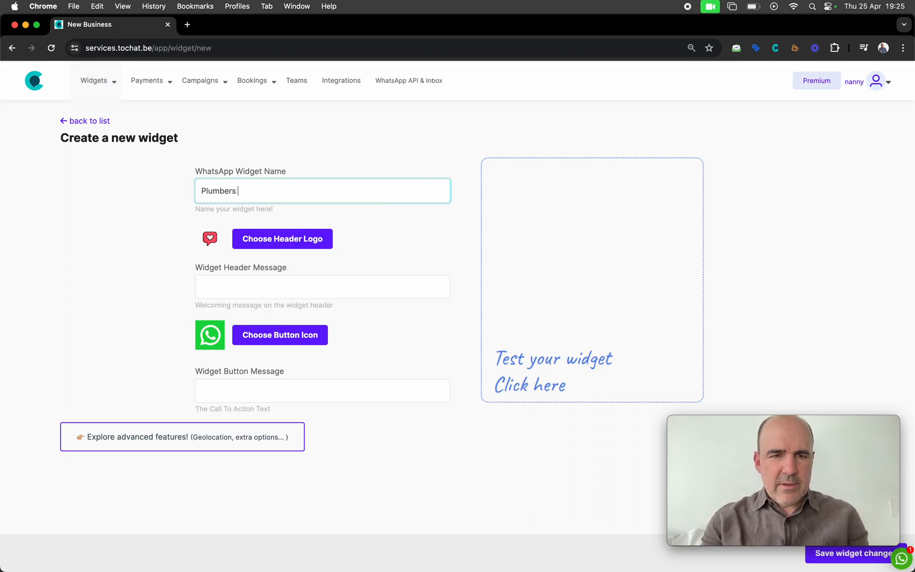
{"action": "type", "text": "John"}
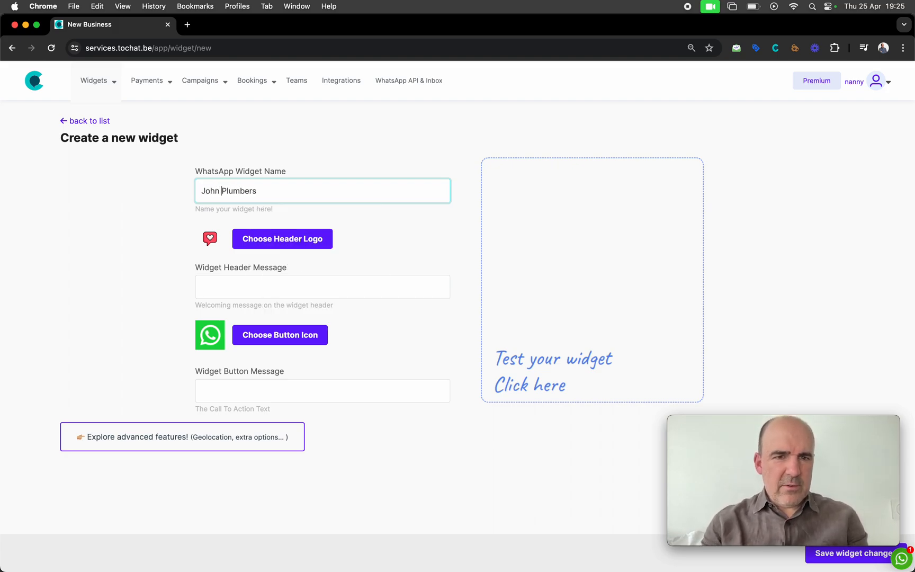
Set the header message 'We are here to help' and button text 'Book me with WhatsApp'
{"action": "left_click", "coordinate": [286, 294]}
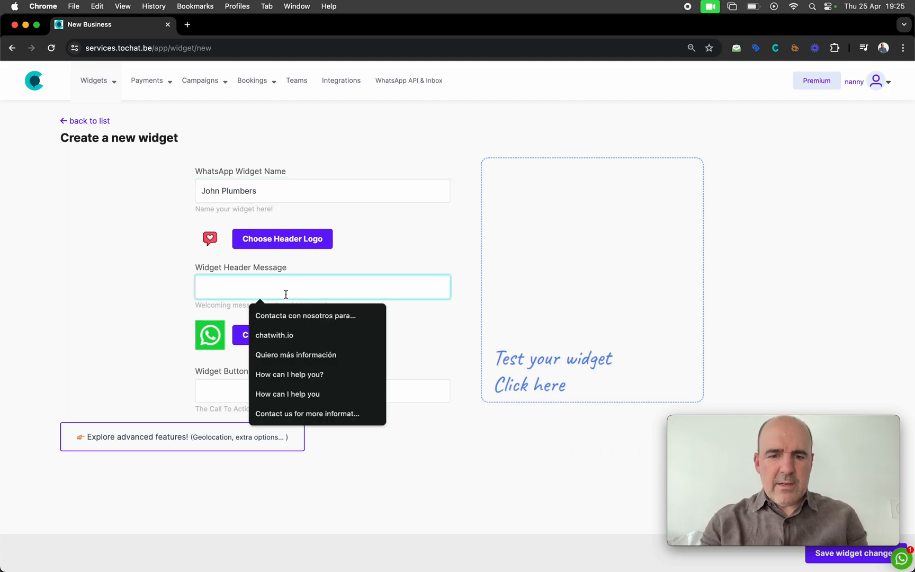
{"action": "type", "text": "We are here to help"}
{"action": "left_click", "coordinate": [192, 378]}
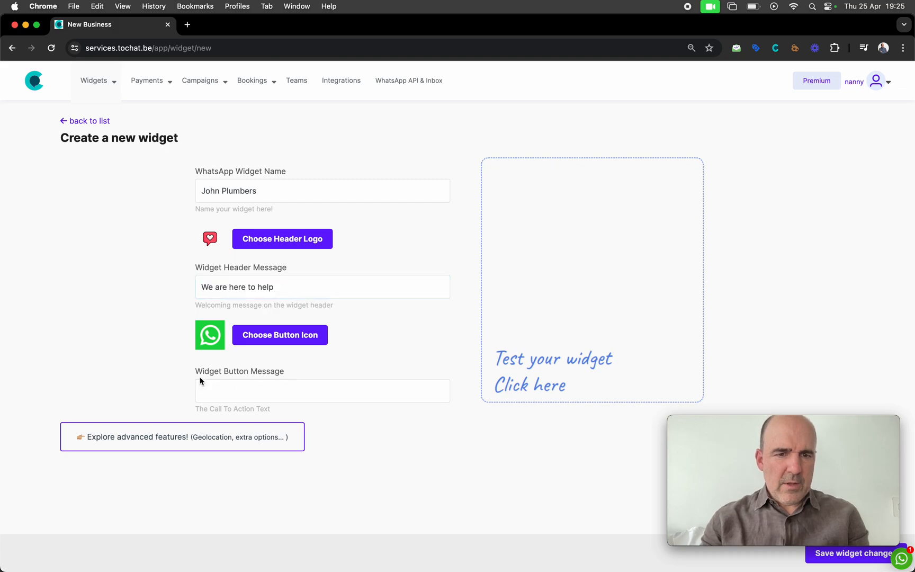
{"action": "left_click", "coordinate": [234, 387]}
{"action": "type", "text": "Boo"}
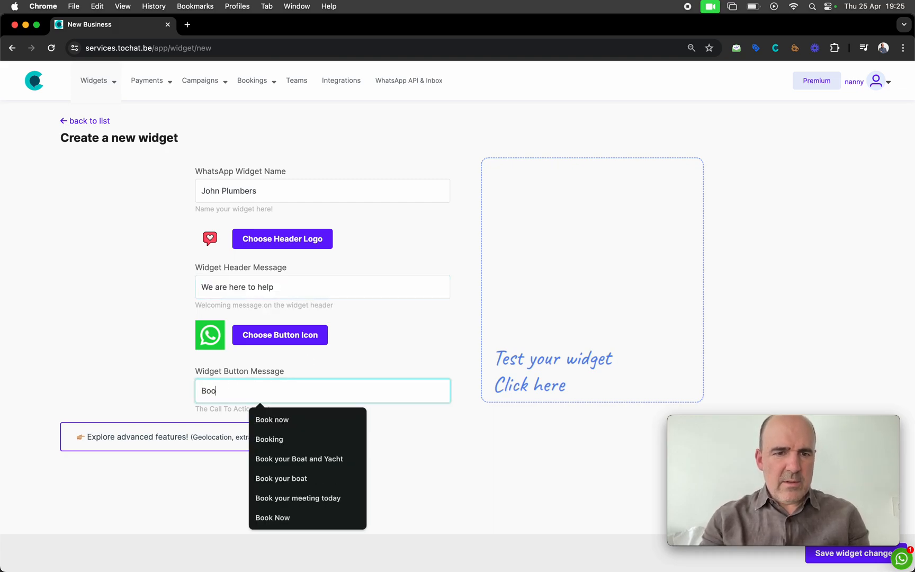
{"action": "type", "text": "k me in"}
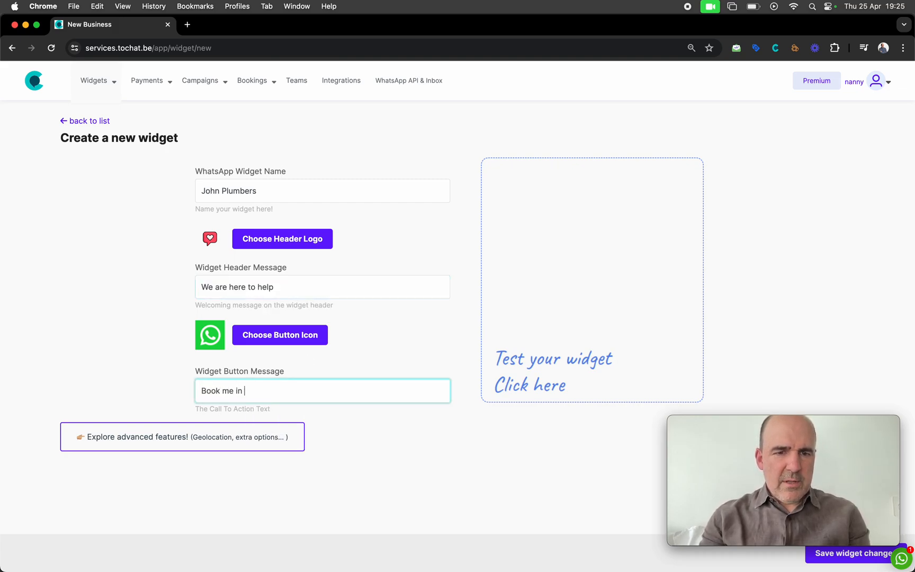
{"action": "type", "text": "with WhatsApp"}
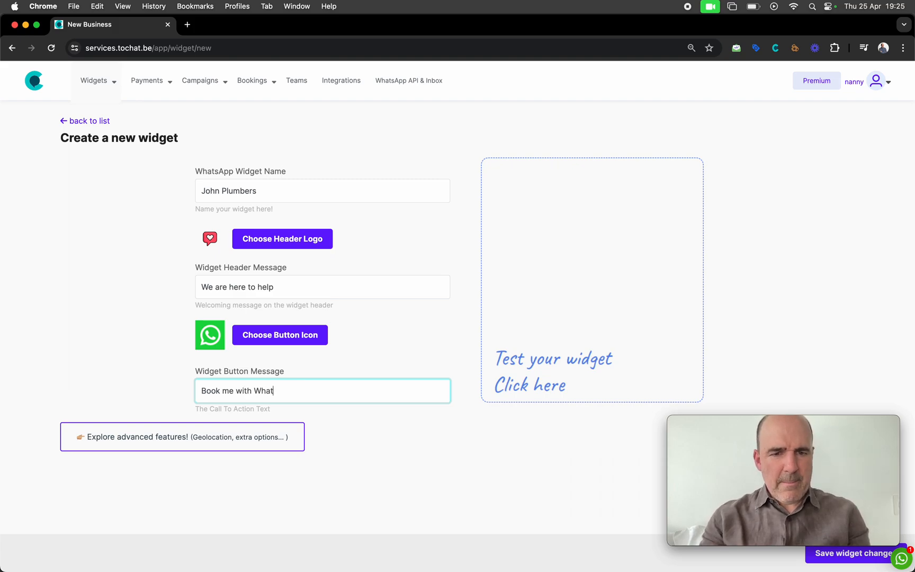
{"action": "left_click", "coordinate": [356, 471]}
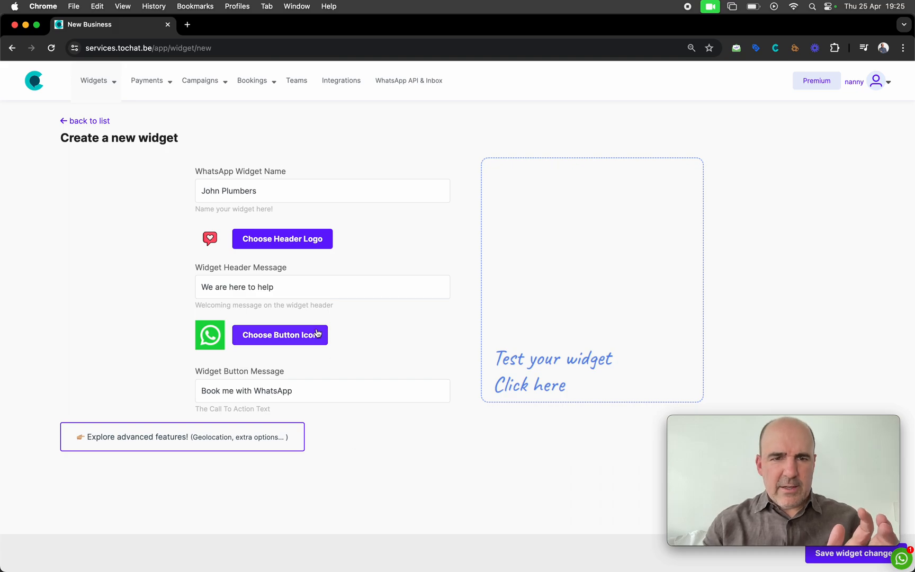
Choose the wrench-and-screwdriver gallery icon as the widget's header logo
{"action": "left_click", "coordinate": [281, 246]}
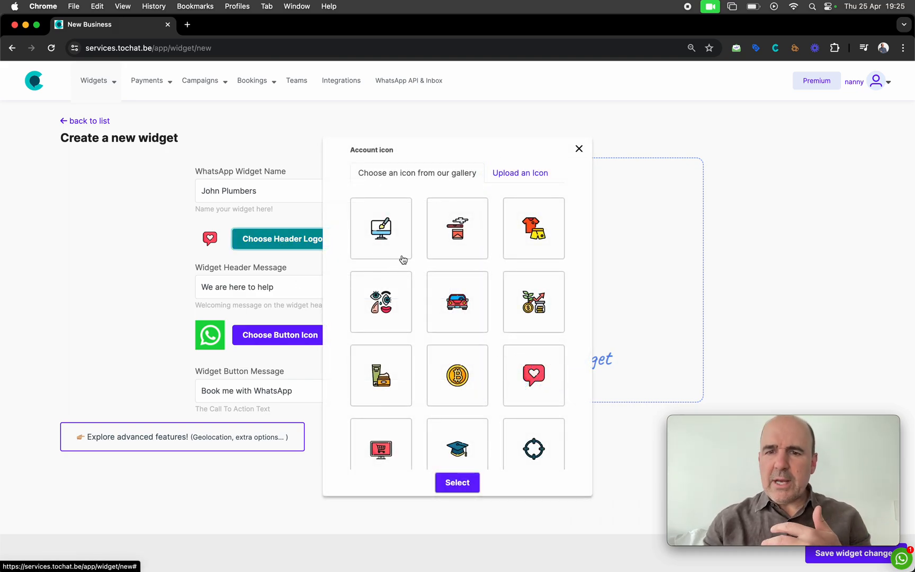
{"action": "left_click", "coordinate": [504, 172]}
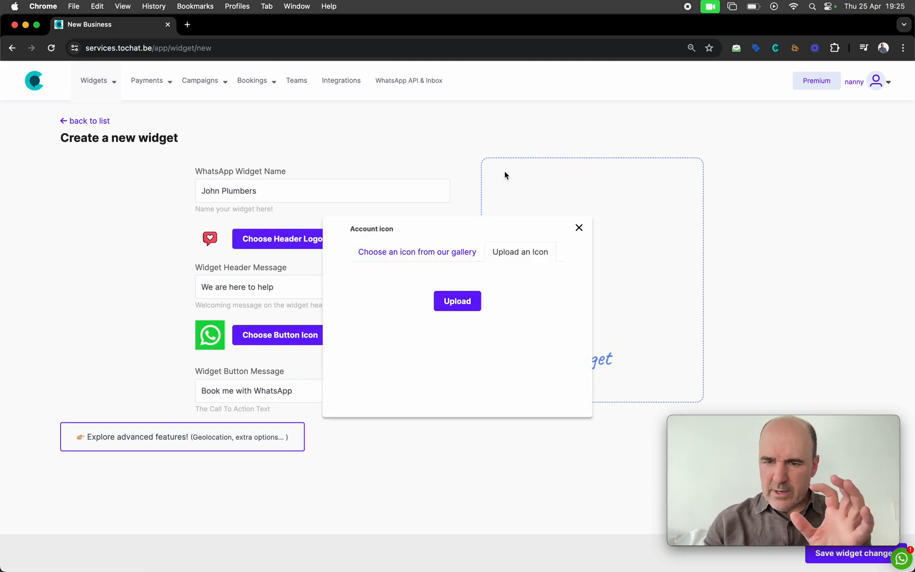
{"action": "left_click", "coordinate": [421, 249]}
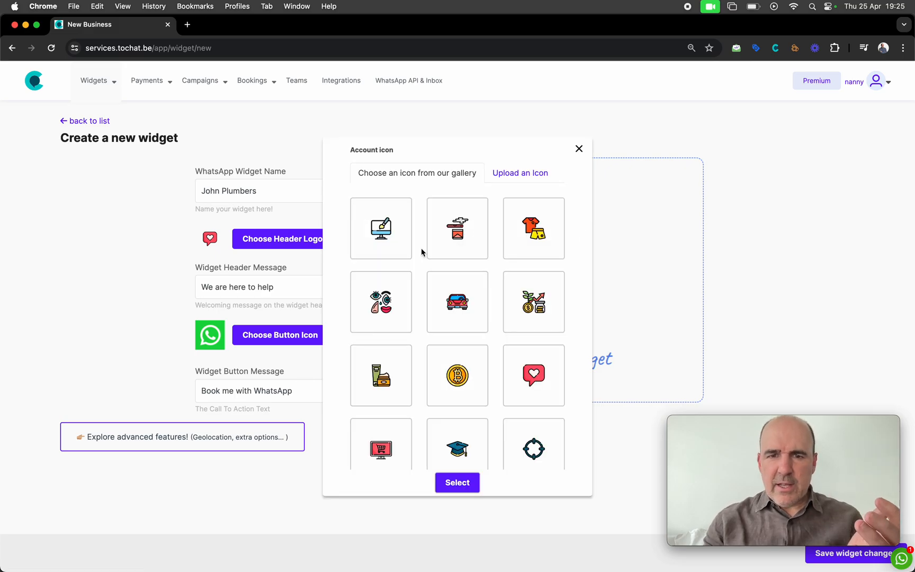
{"action": "scroll", "coordinate": [556, 401], "scroll_direction": "down", "scroll_amount": 5}
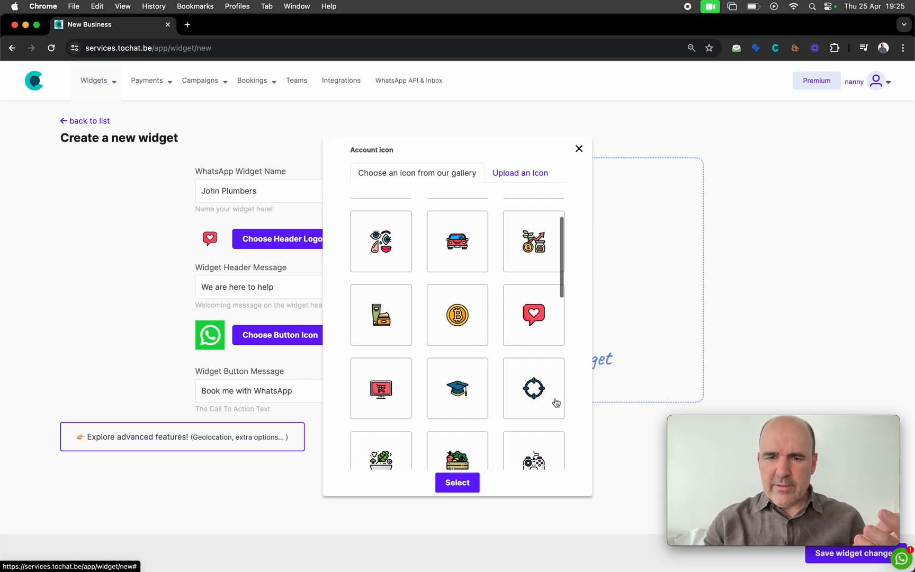
{"action": "left_click", "coordinate": [383, 402]}
{"action": "scroll", "coordinate": [456, 416], "scroll_direction": "down", "scroll_amount": 2}
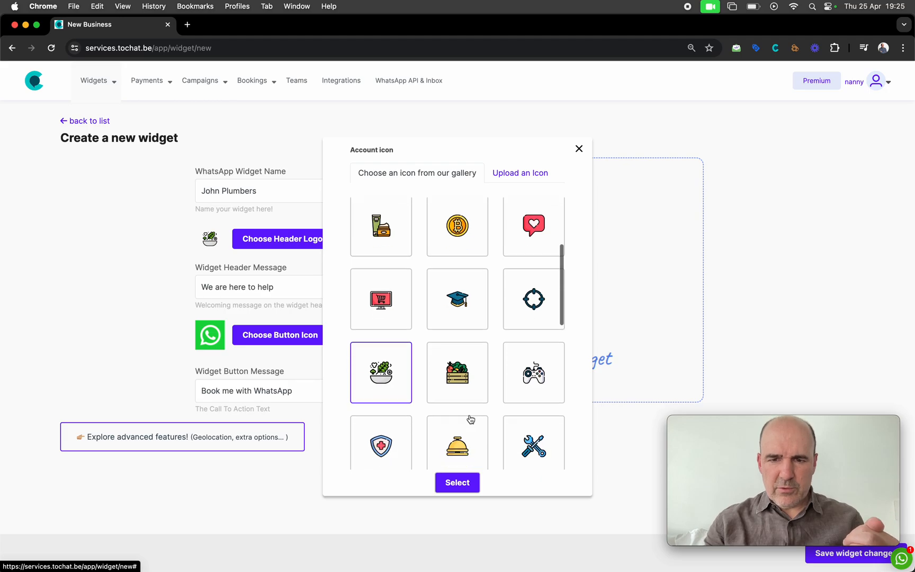
{"action": "left_click", "coordinate": [528, 424]}
{"action": "left_click", "coordinate": [458, 483]}
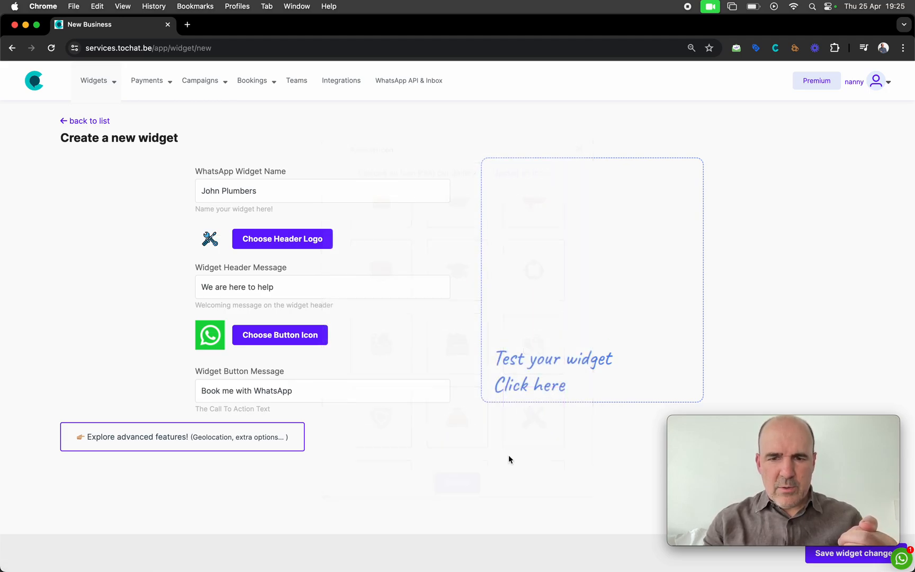
{"action": "left_click_drag", "start_coordinate": [720, 423], "coordinate": [721, 405]}
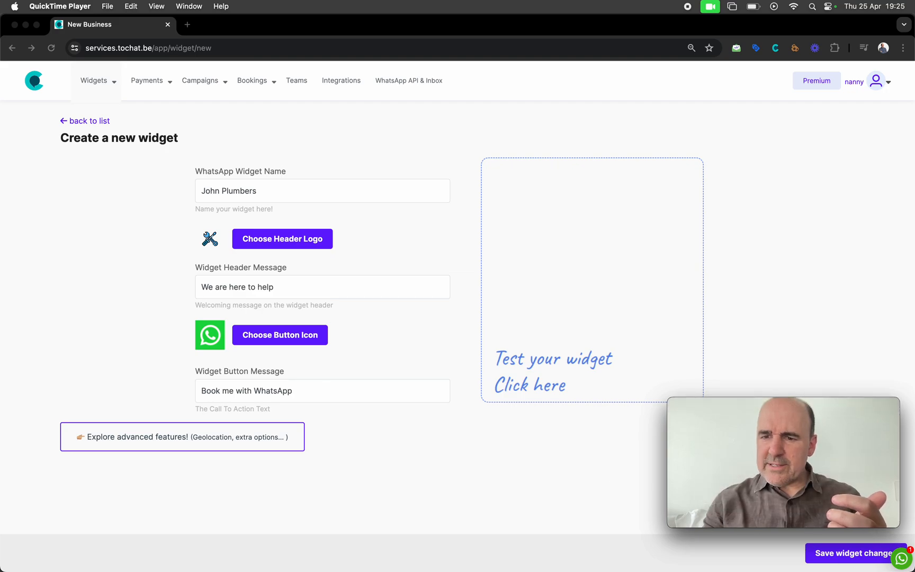
{"action": "left_click", "coordinate": [847, 555]}
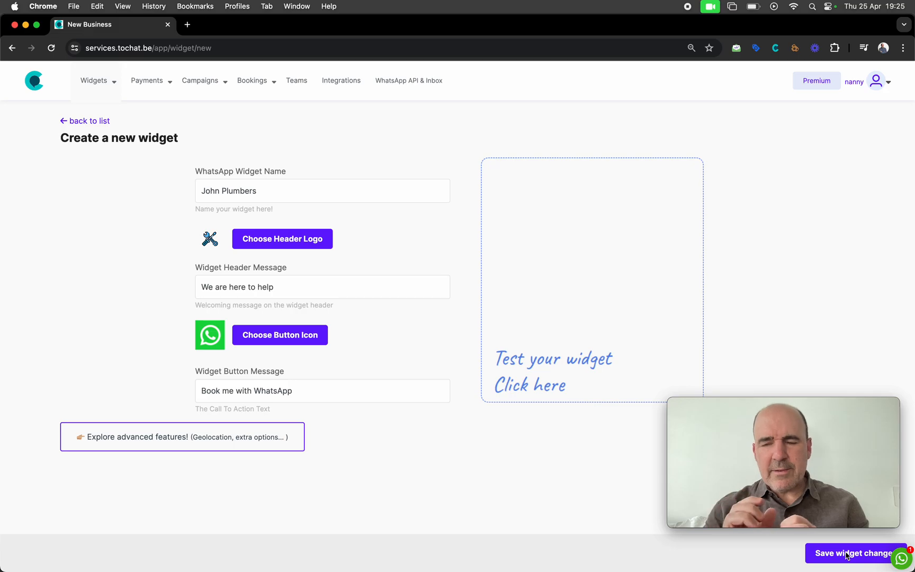
Save the widget and enter the agent's WhatsApp number with type Phone Number
{"action": "left_click", "coordinate": [839, 557]}
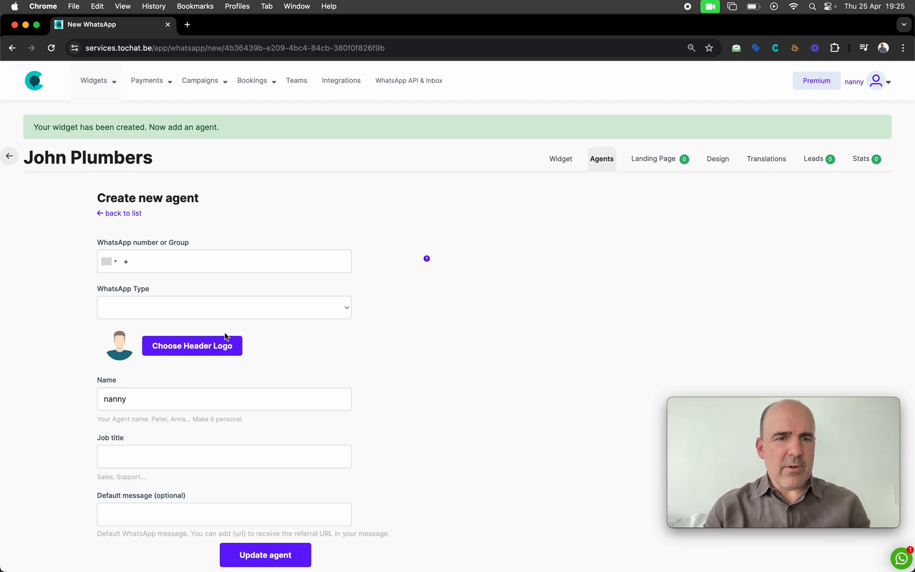
{"action": "left_click", "coordinate": [199, 263]}
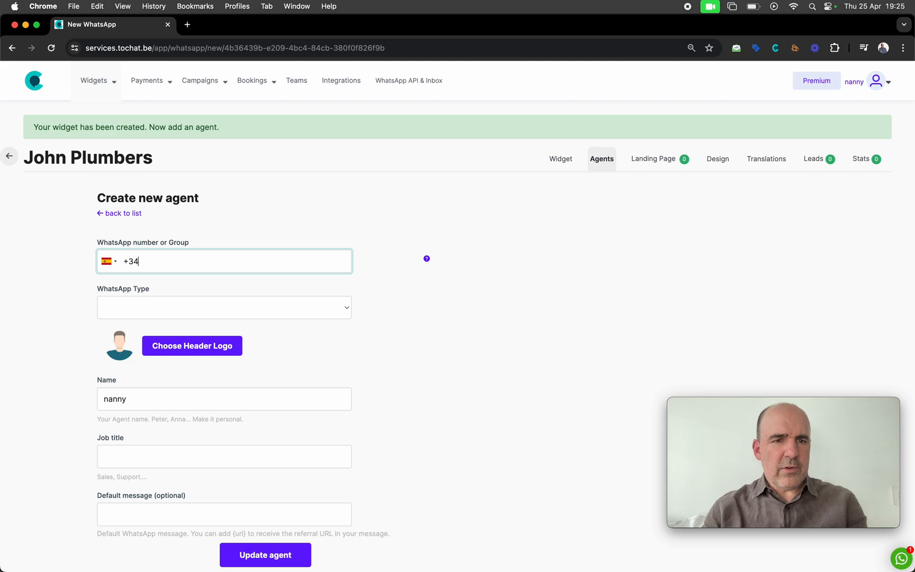
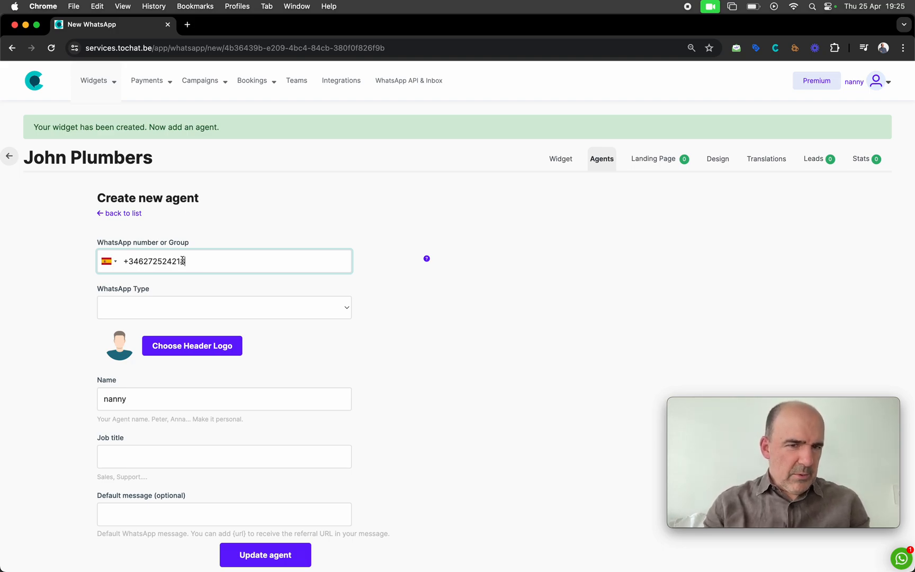
{"action": "left_click", "coordinate": [155, 310]}
{"action": "left_click", "coordinate": [160, 322]}
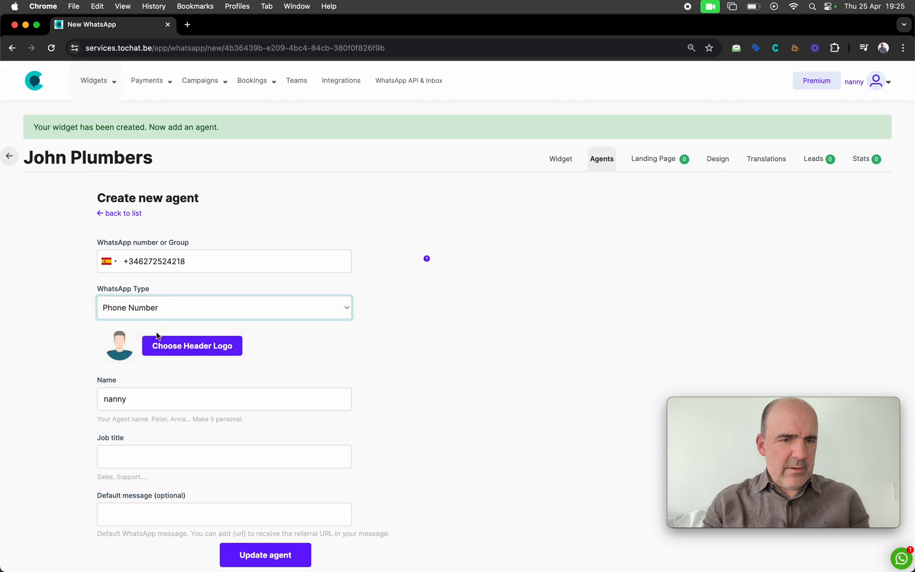
Give the agent the smiling man avatar, name it Cesar, and save the agent
{"action": "left_click", "coordinate": [204, 351]}
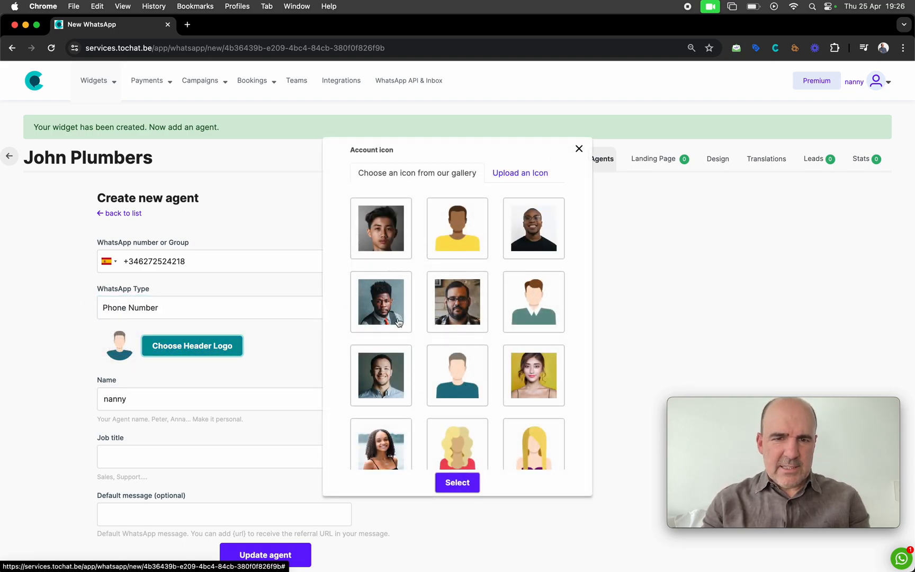
{"action": "left_click", "coordinate": [396, 383]}
{"action": "left_click", "coordinate": [457, 482]}
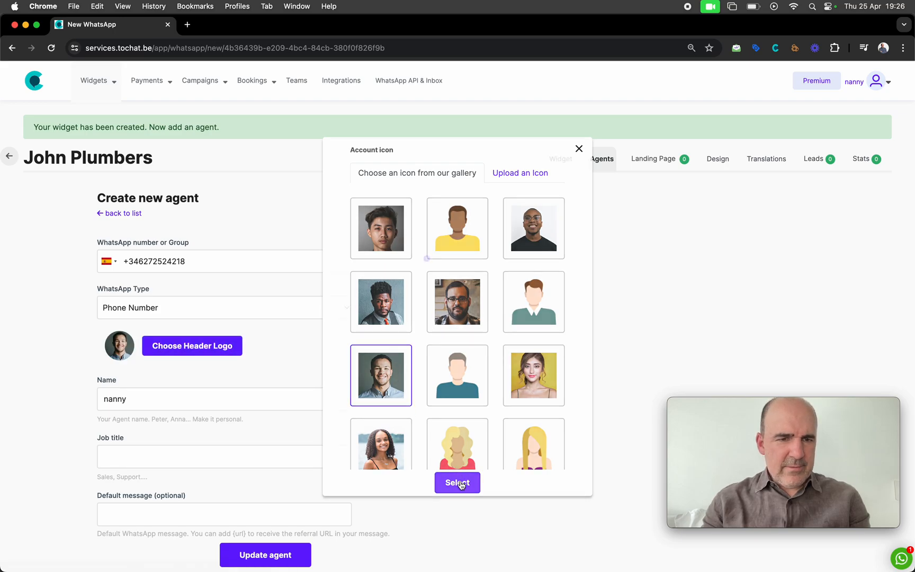
{"action": "scroll", "coordinate": [305, 391], "scroll_direction": "down", "scroll_amount": 1}
{"action": "double_click", "coordinate": [260, 365]}
{"action": "type", "text": "Cesar"}
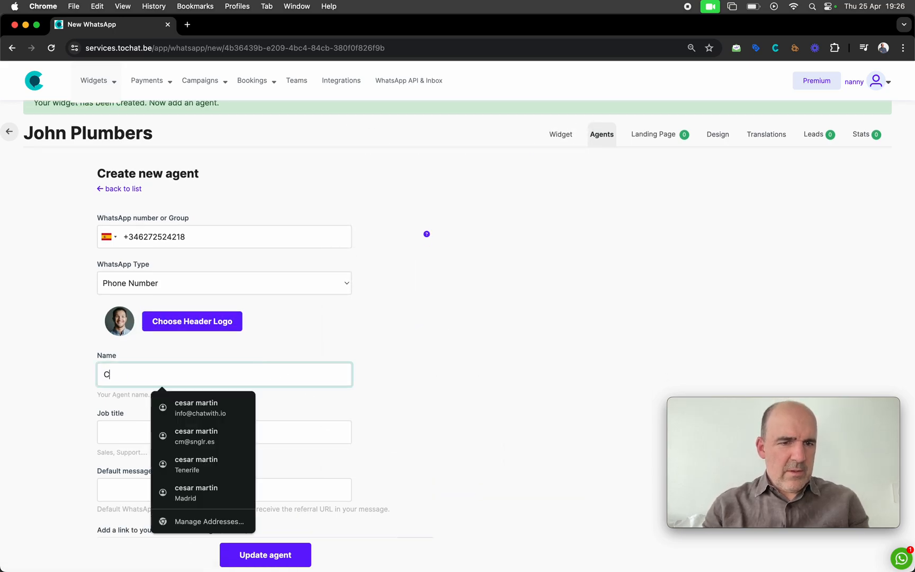
{"action": "left_click", "coordinate": [289, 334]}
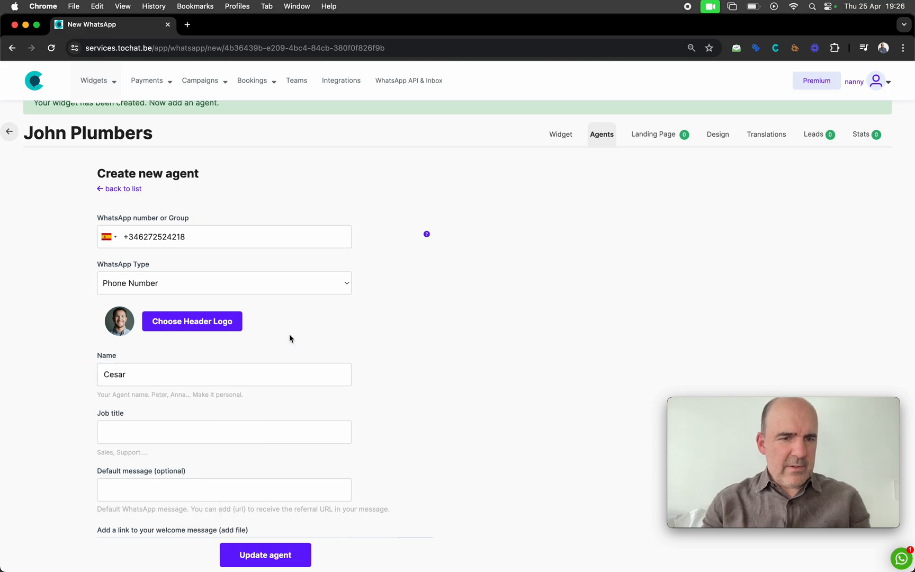
{"action": "scroll", "coordinate": [289, 334], "scroll_direction": "down", "scroll_amount": 4}
{"action": "scroll", "coordinate": [284, 319], "scroll_direction": "up", "scroll_amount": 1}
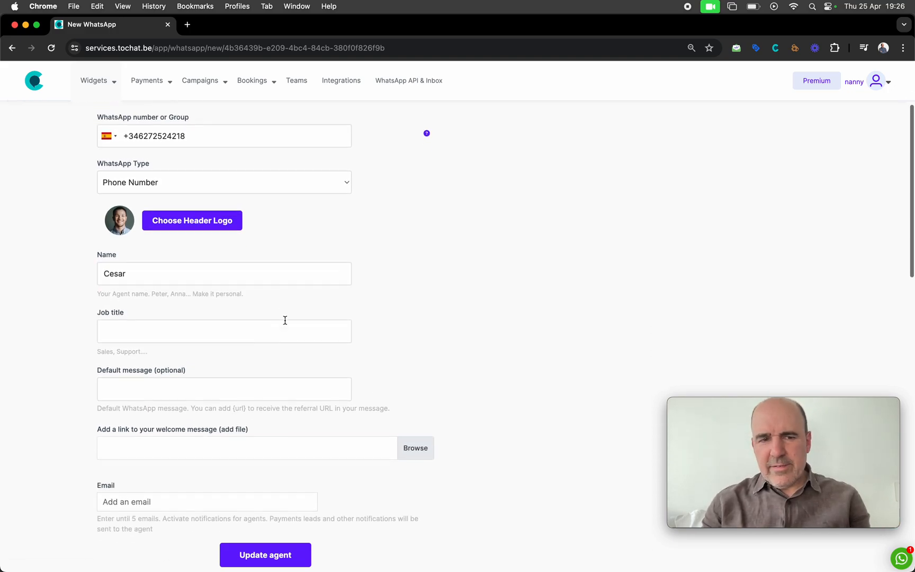
{"action": "scroll", "coordinate": [296, 358], "scroll_direction": "down", "scroll_amount": 4}
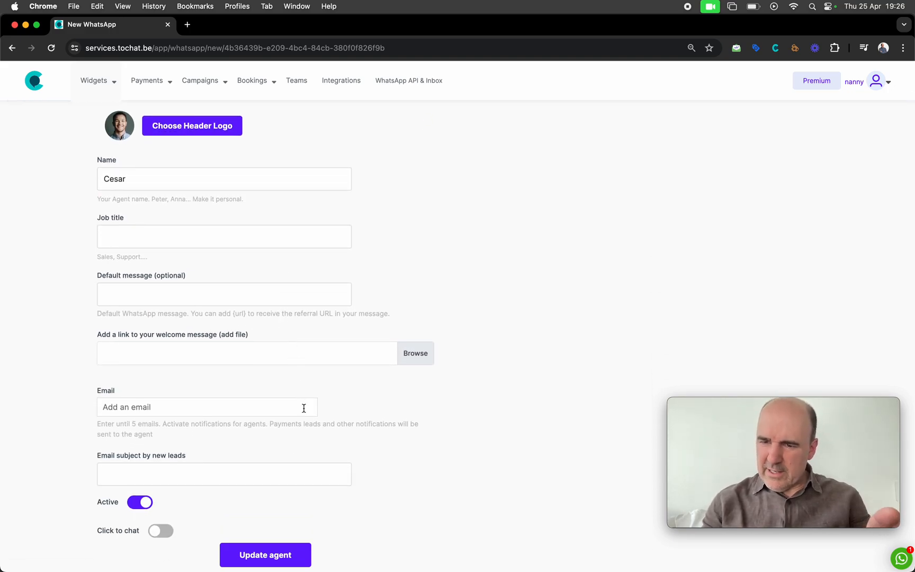
{"action": "left_click", "coordinate": [298, 559]}
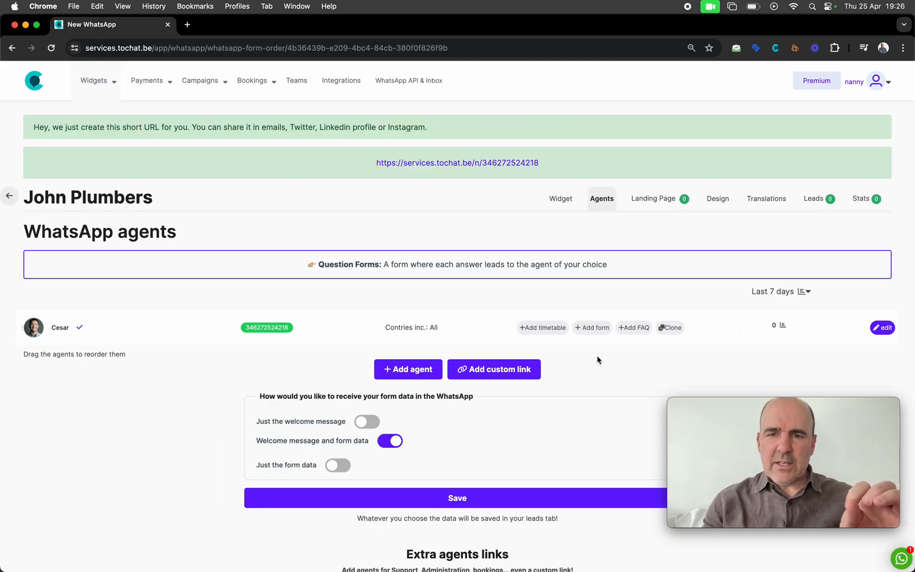
Open the John Plumbers widget settings to see Cesar in the preview
{"action": "left_click", "coordinate": [561, 204]}
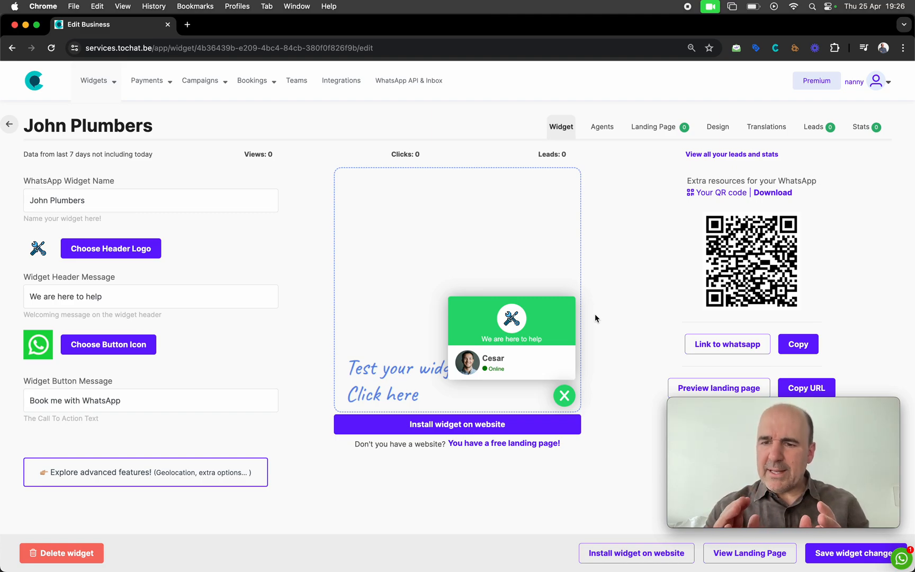
{"action": "left_click", "coordinate": [502, 368]}
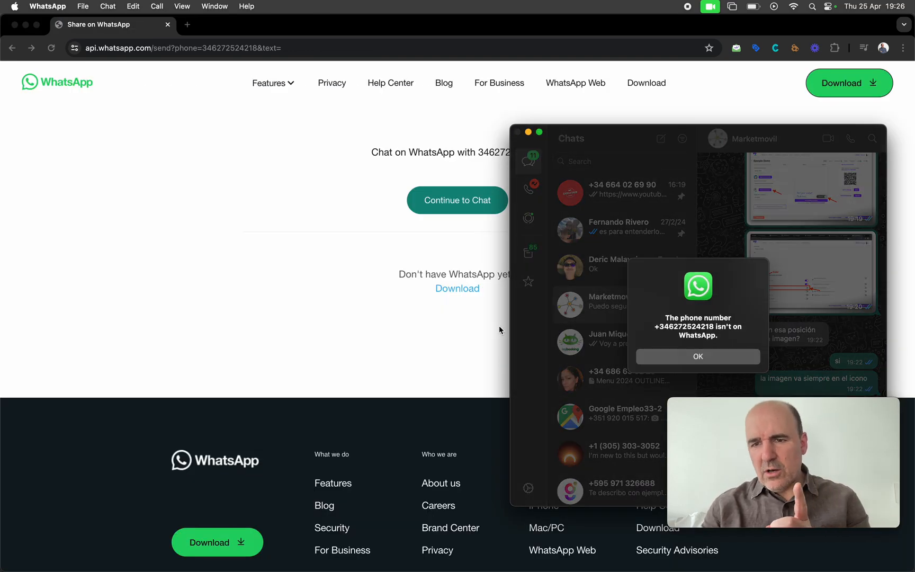
{"action": "left_click", "coordinate": [711, 359]}
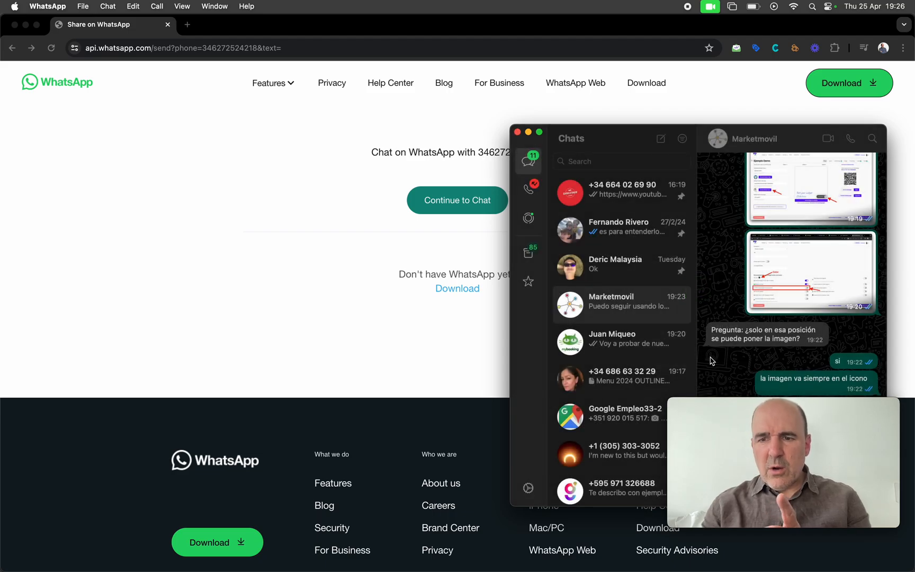
{"action": "left_click", "coordinate": [354, 345]}
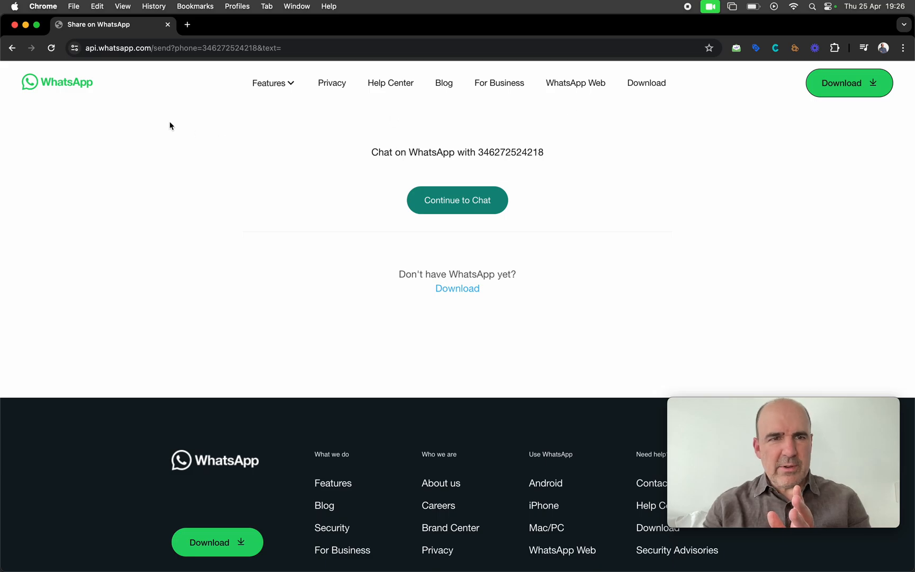
{"action": "left_click", "coordinate": [12, 49]}
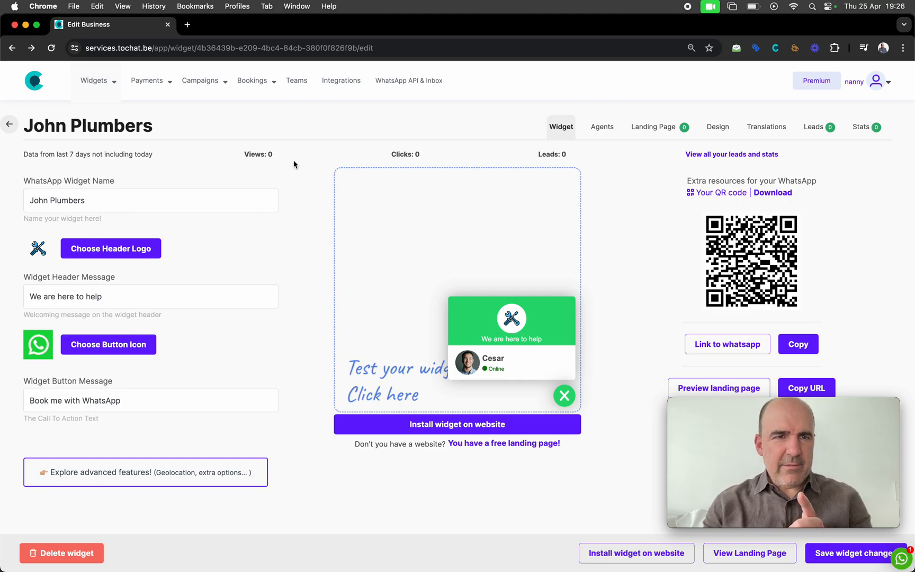
Reload the John Plumbers page and check the Views and Clicks counts, both still 0
{"action": "left_click", "coordinate": [52, 49]}
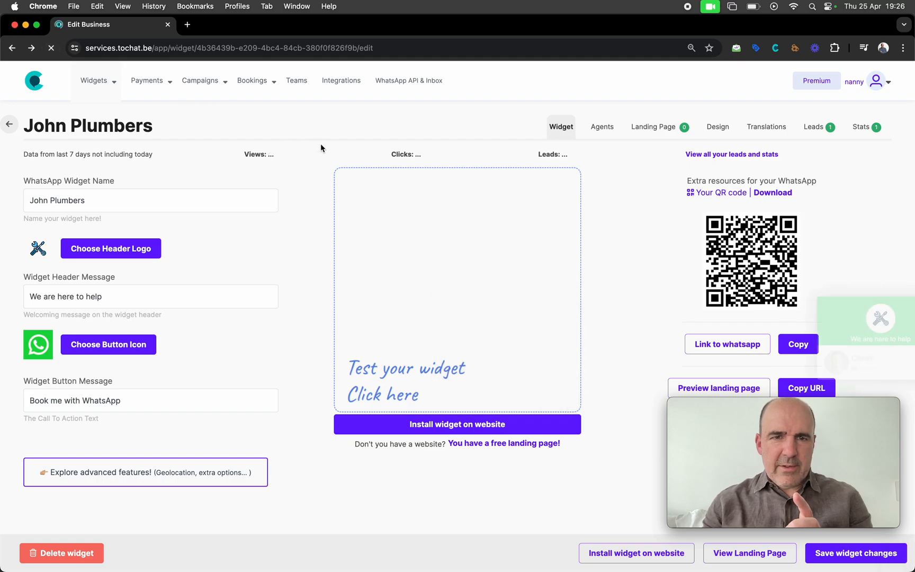
{"action": "left_click_drag", "start_coordinate": [249, 154], "coordinate": [286, 157]}
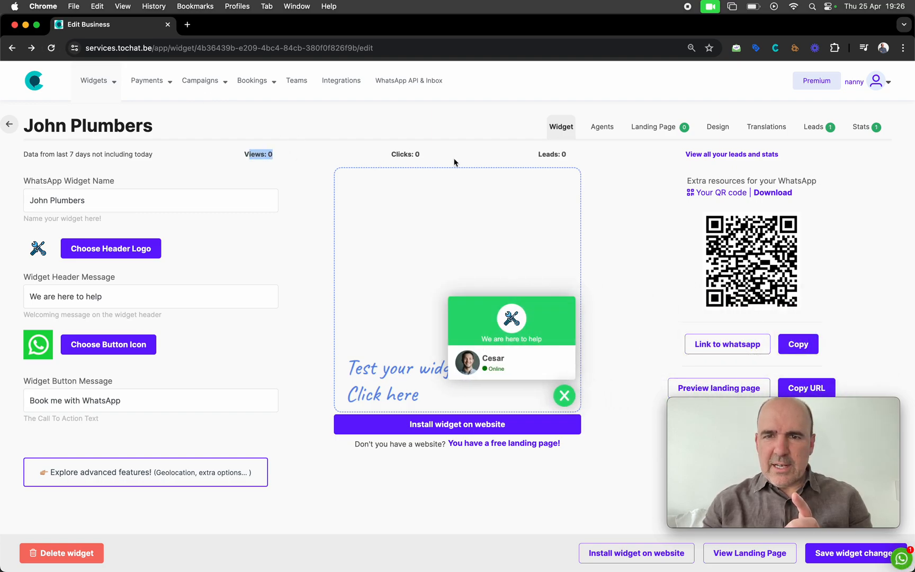
{"action": "left_click_drag", "start_coordinate": [423, 155], "coordinate": [351, 155]}
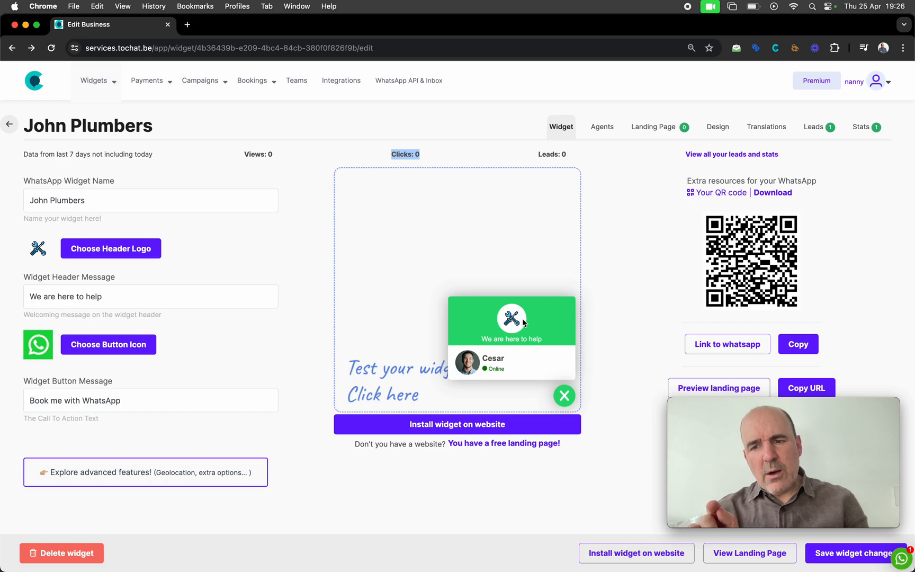
Copy the John Plumbers widget's website embed script to the clipboard
{"action": "left_click", "coordinate": [457, 425]}
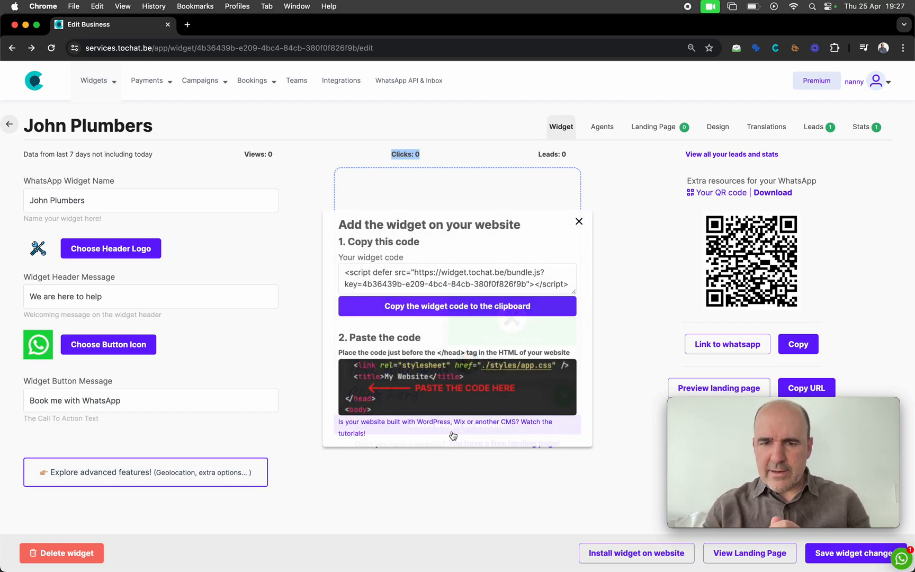
{"action": "left_click", "coordinate": [412, 306]}
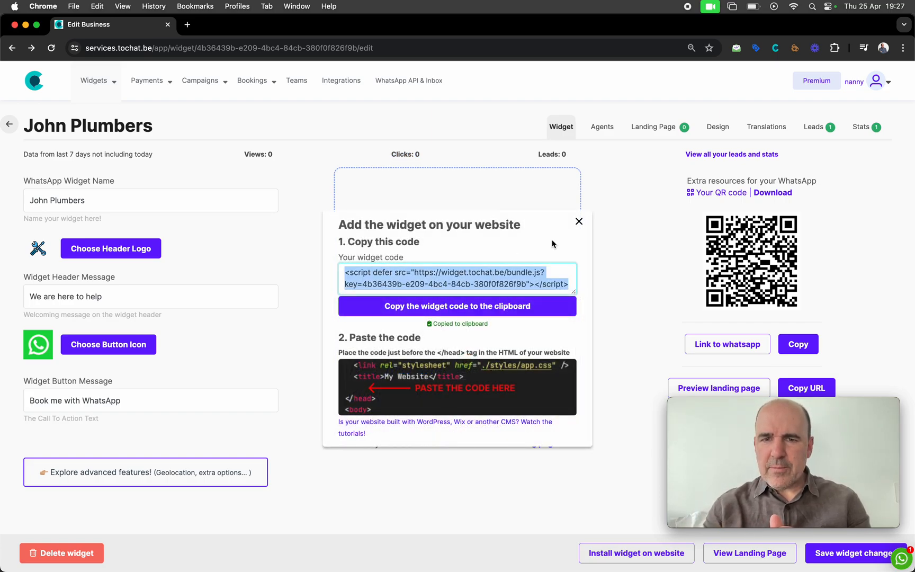
{"action": "left_click", "coordinate": [579, 222]}
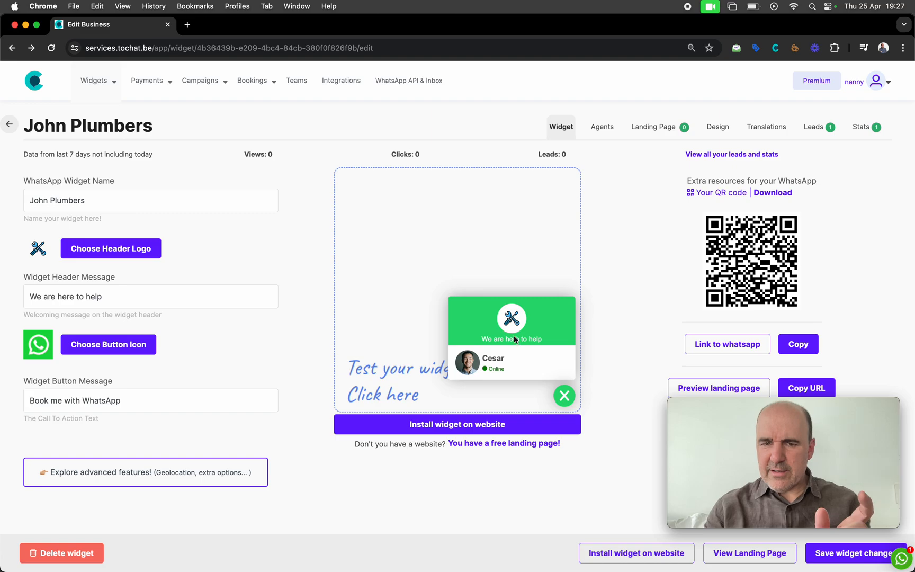
{"action": "left_click", "coordinate": [483, 426]}
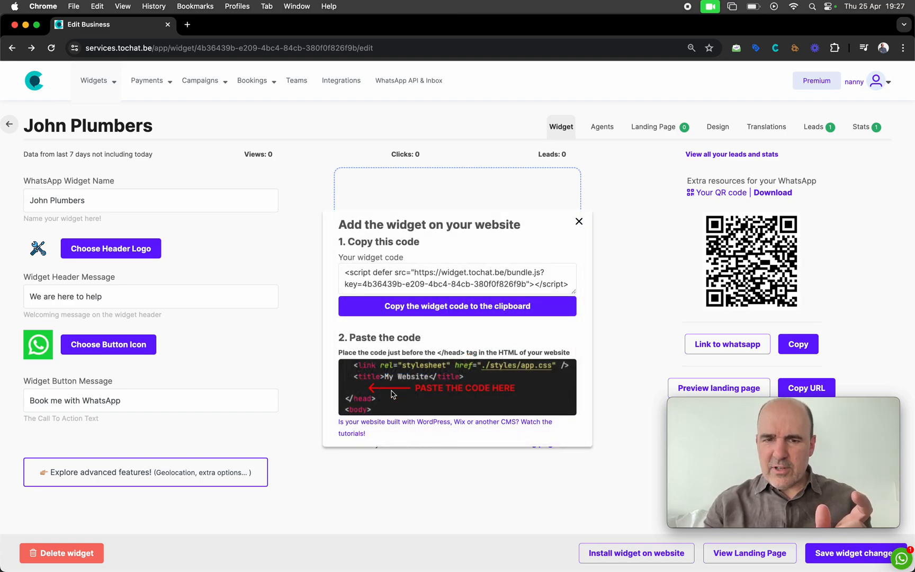
{"action": "left_click", "coordinate": [579, 223]}
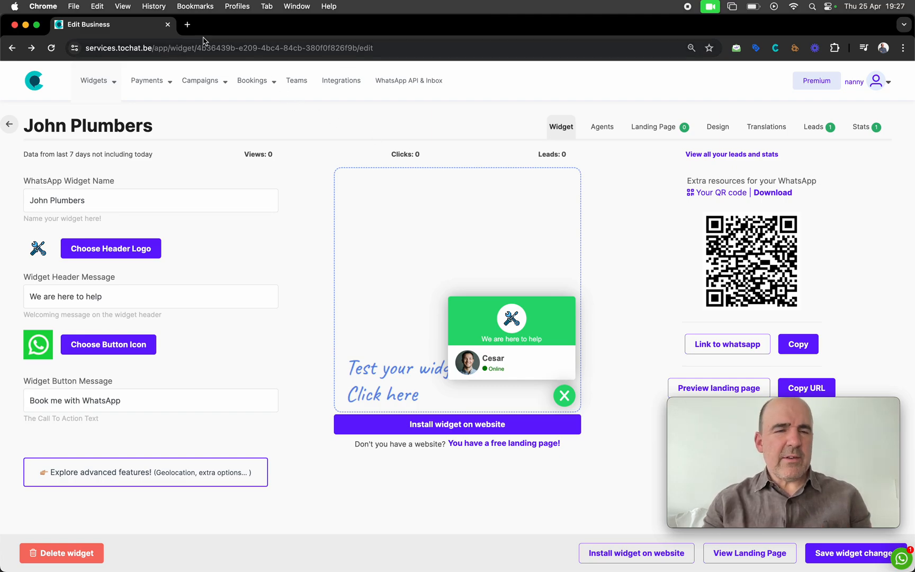
Load snglr.es in a new Chrome tab and launch FileZilla from the Dock
{"action": "left_click", "coordinate": [187, 24]}
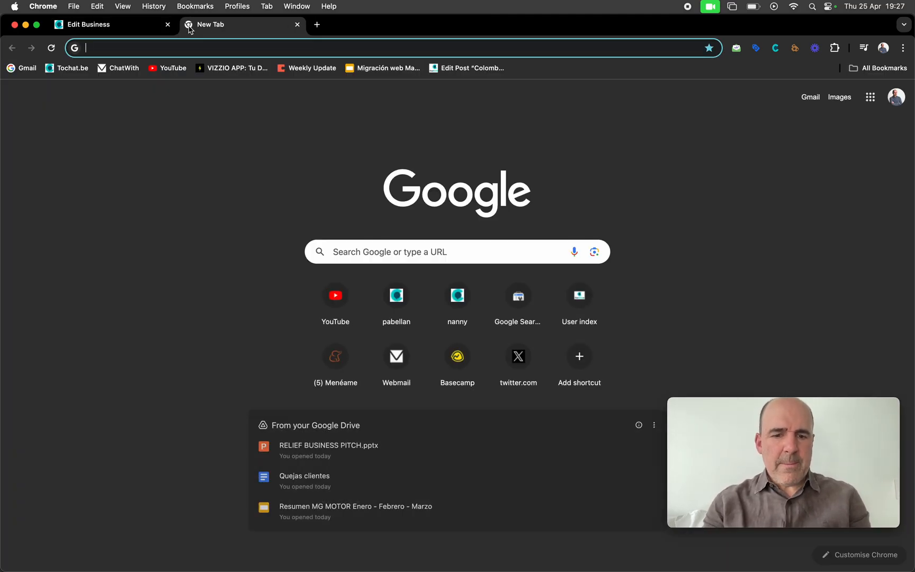
{"action": "type", "text": "snglr"}
{"action": "key", "text": "Return"}
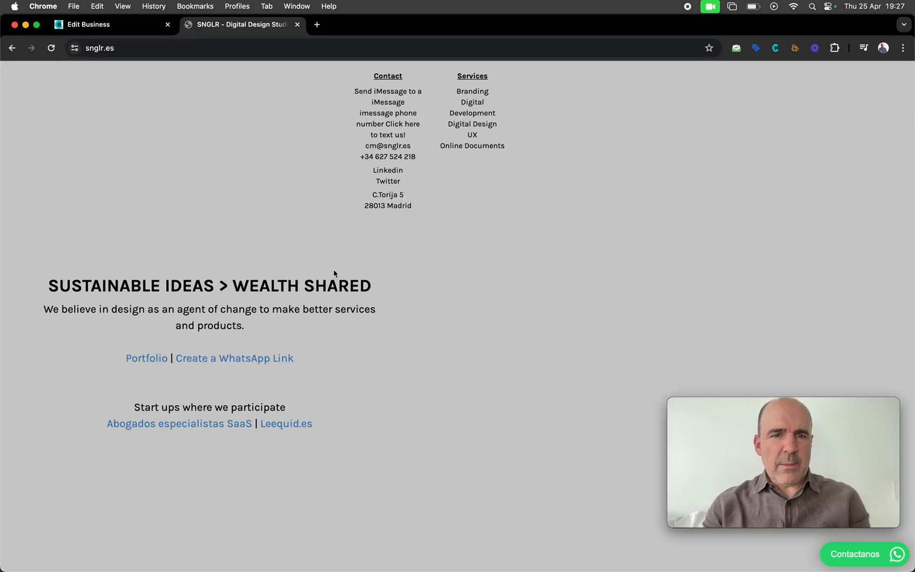
{"action": "mouse_move", "coordinate": [457, 569]}
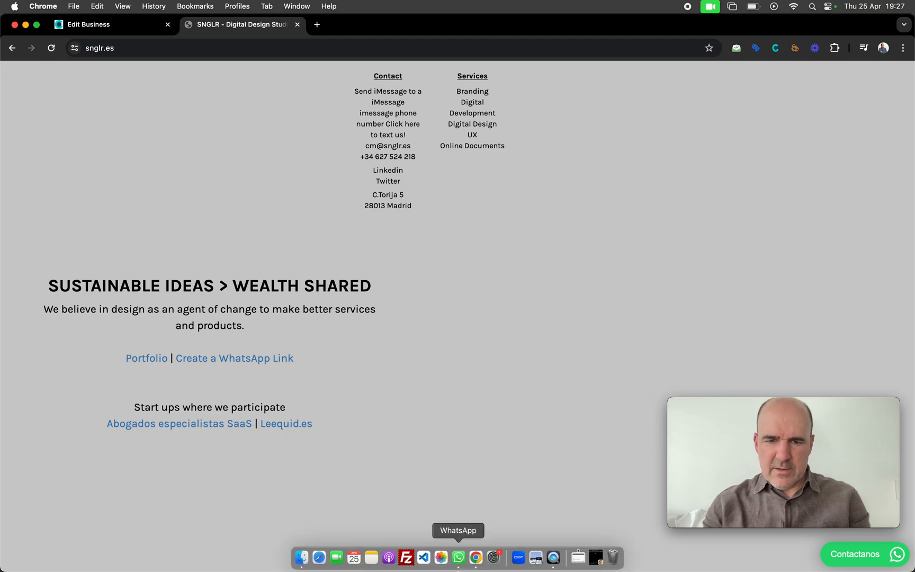
{"action": "left_click", "coordinate": [408, 560]}
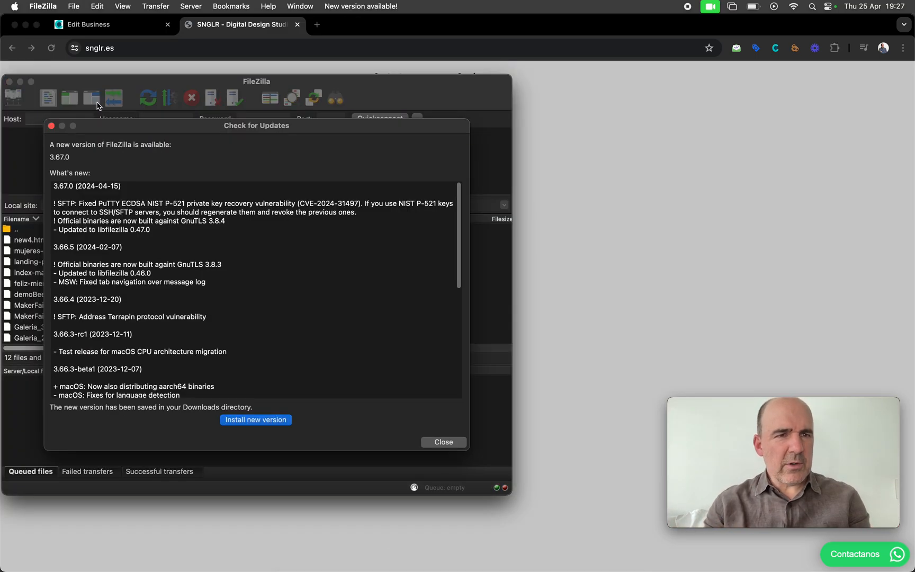
Connect to the saved SNGLR server from FileZilla's Site Manager, trusting its host key
{"action": "left_click", "coordinate": [443, 442]}
{"action": "left_click_drag", "start_coordinate": [191, 85], "coordinate": [230, 118]}
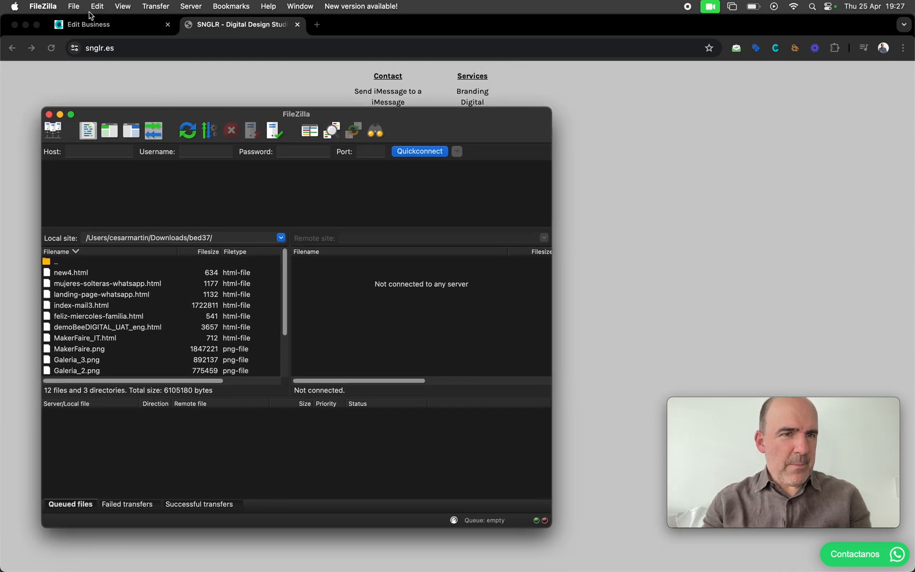
{"action": "left_click", "coordinate": [73, 6]}
{"action": "left_click", "coordinate": [82, 26]}
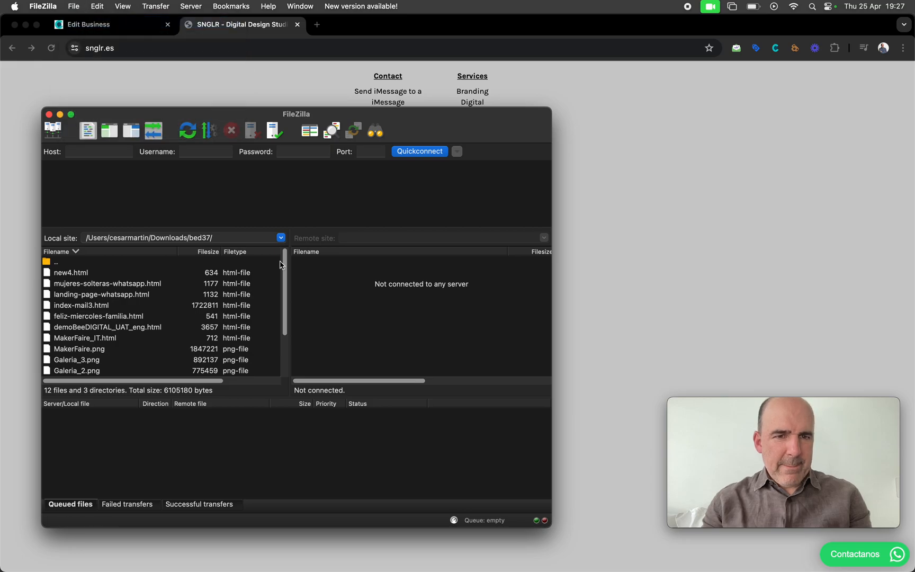
{"action": "scroll", "coordinate": [207, 279], "scroll_direction": "down", "scroll_amount": 1}
{"action": "left_click", "coordinate": [136, 243]}
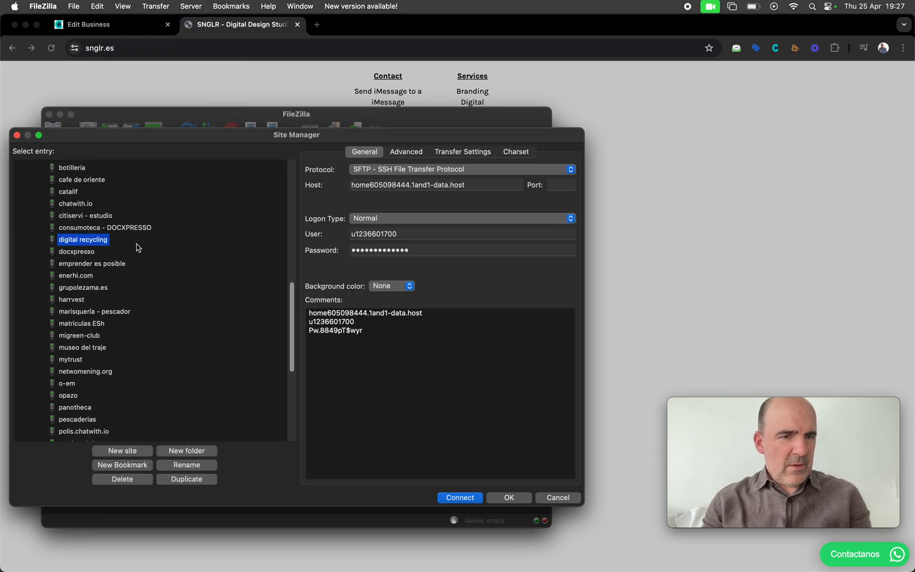
{"action": "type", "text": "sn"}
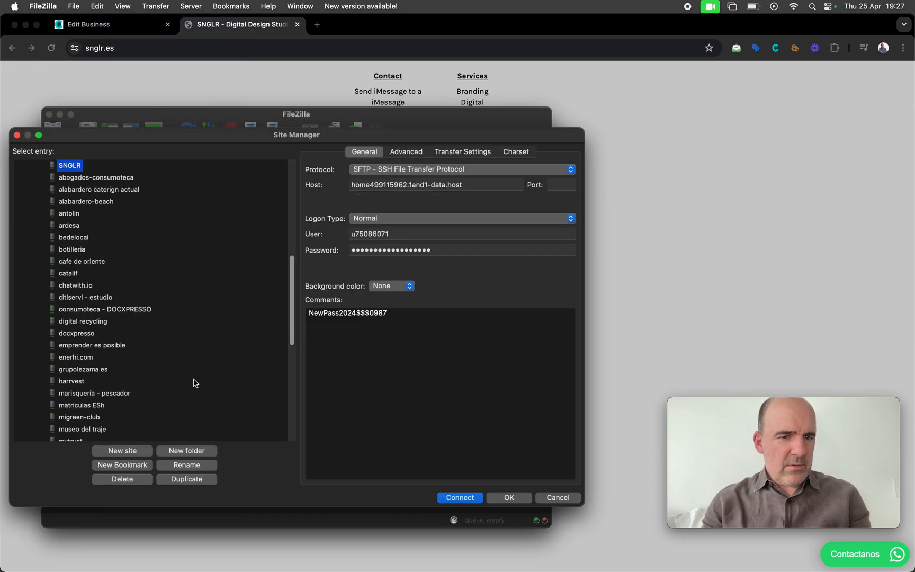
{"action": "left_click", "coordinate": [452, 497]}
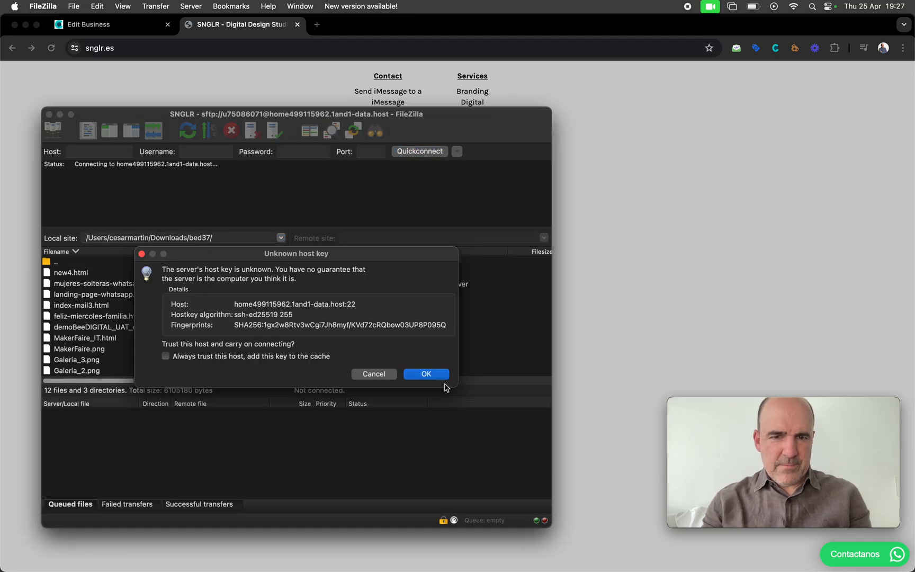
{"action": "left_click", "coordinate": [437, 376]}
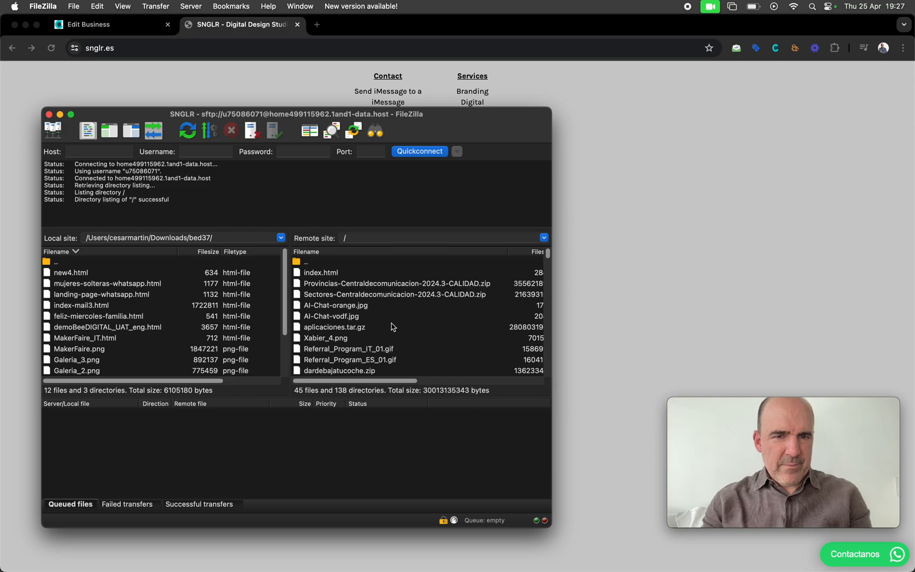
Open the remote index.html for editing via View/Edit
{"action": "left_click", "coordinate": [323, 273]}
{"action": "right_click", "coordinate": [320, 272]}
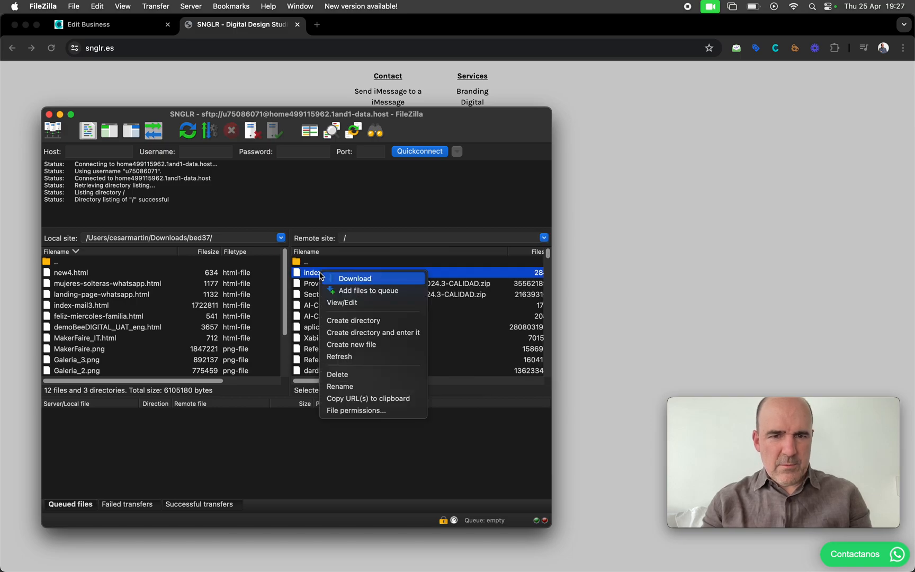
{"action": "left_click", "coordinate": [364, 304]}
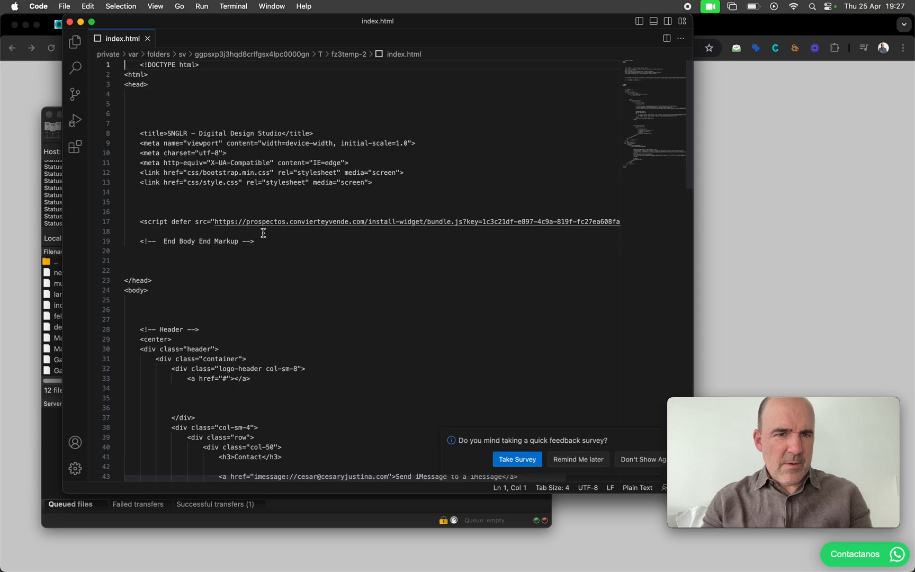
Replace line 17's old widget script in index.html with the tochat.be script and save it
{"action": "left_click", "coordinate": [184, 221]}
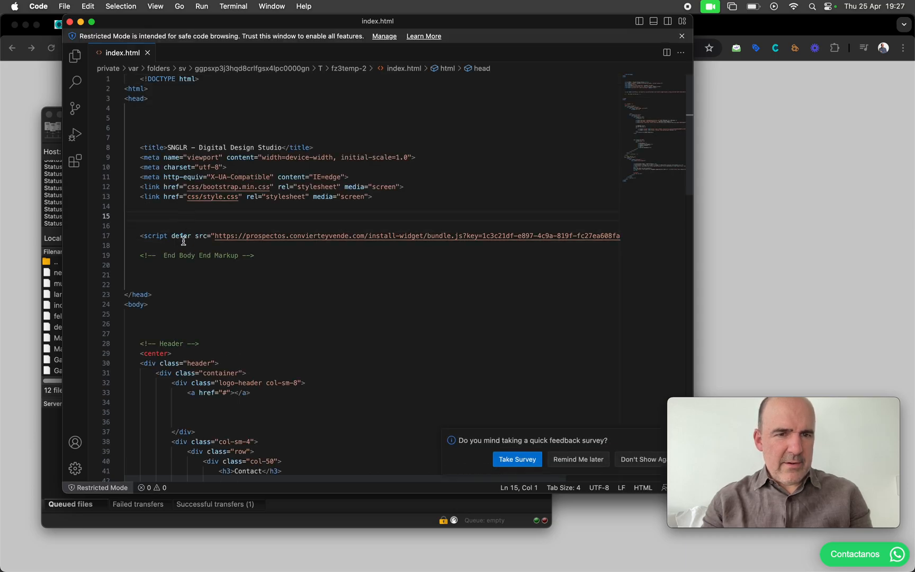
{"action": "triple_click", "coordinate": [181, 238]}
{"action": "key", "text": "BackSpace"}
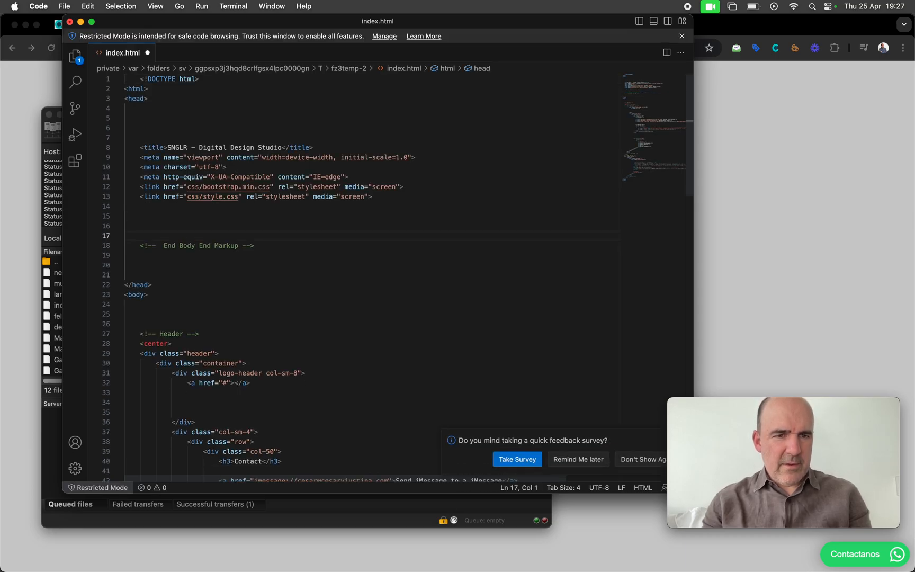
{"action": "type", "text": "<script defer src=\"https://widget.tochat.be/bundle.js?key=4b36439b-e209-4bc4-84cb-380f0f826f9b\"></script>"}
{"action": "key", "text": "super+s"}
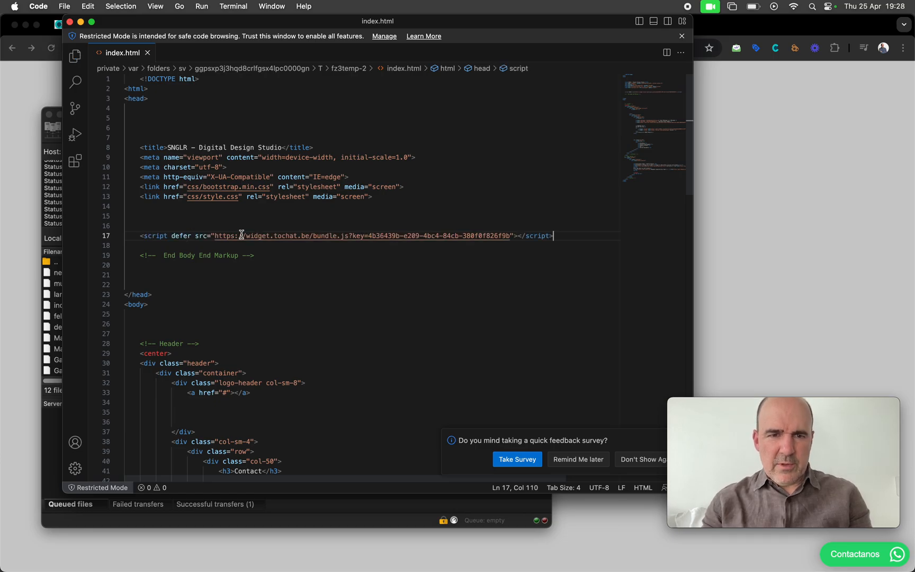
Upload the changed index.html through FileZilla and reload snglr.es to load the new widget
{"action": "left_click", "coordinate": [369, 521]}
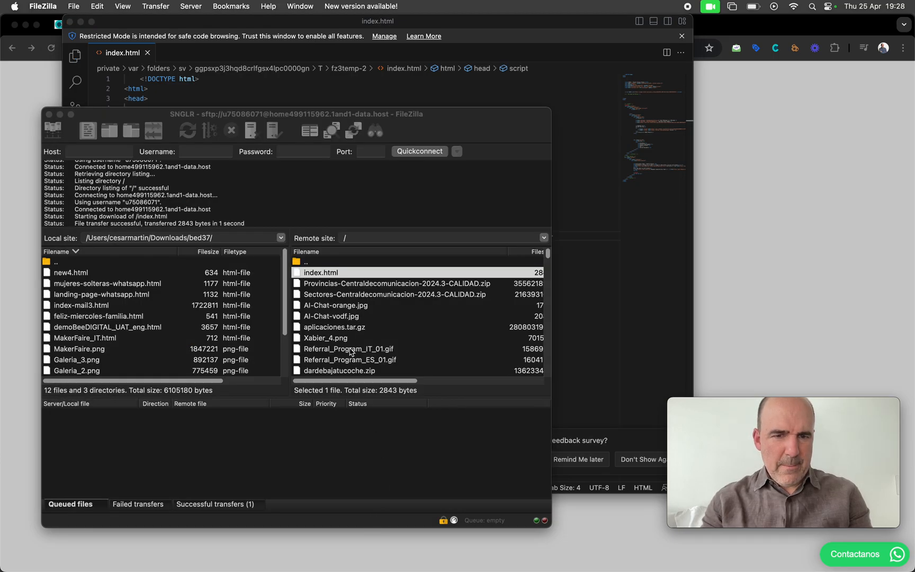
{"action": "left_click", "coordinate": [377, 364]}
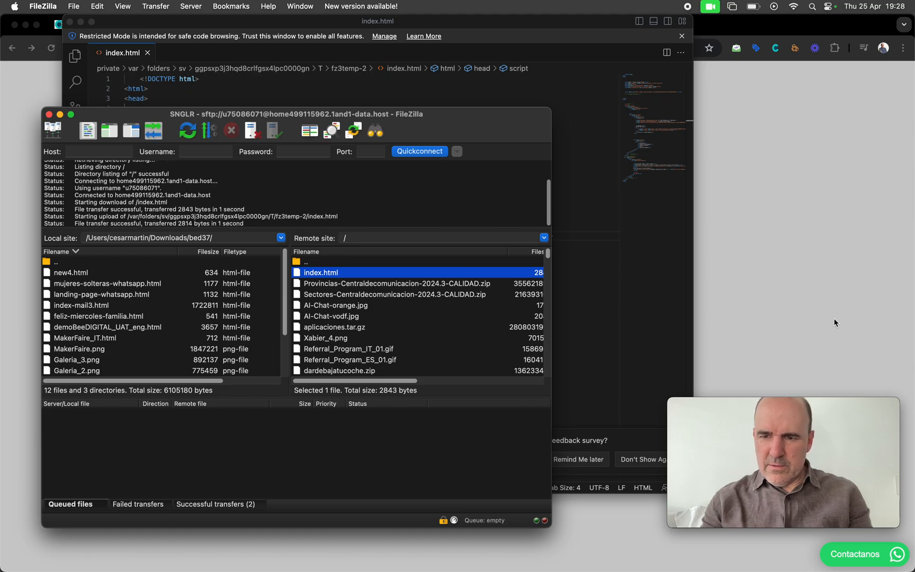
{"action": "left_click_drag", "start_coordinate": [804, 404], "coordinate": [796, 226]}
{"action": "left_click", "coordinate": [791, 151]}
{"action": "key", "text": "super+r"}
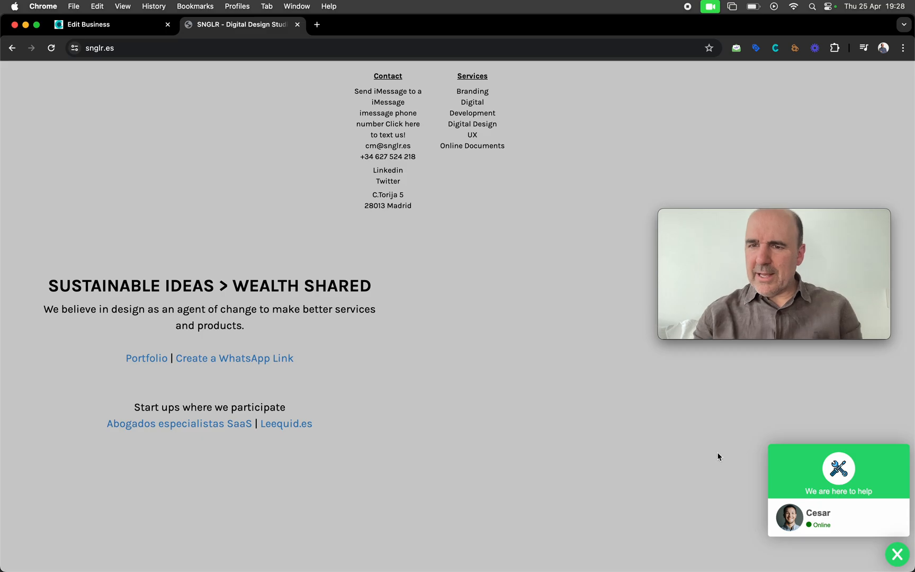
Return from snglr.es to the John Plumbers widget's Design page in the editor
{"action": "left_click", "coordinate": [127, 25]}
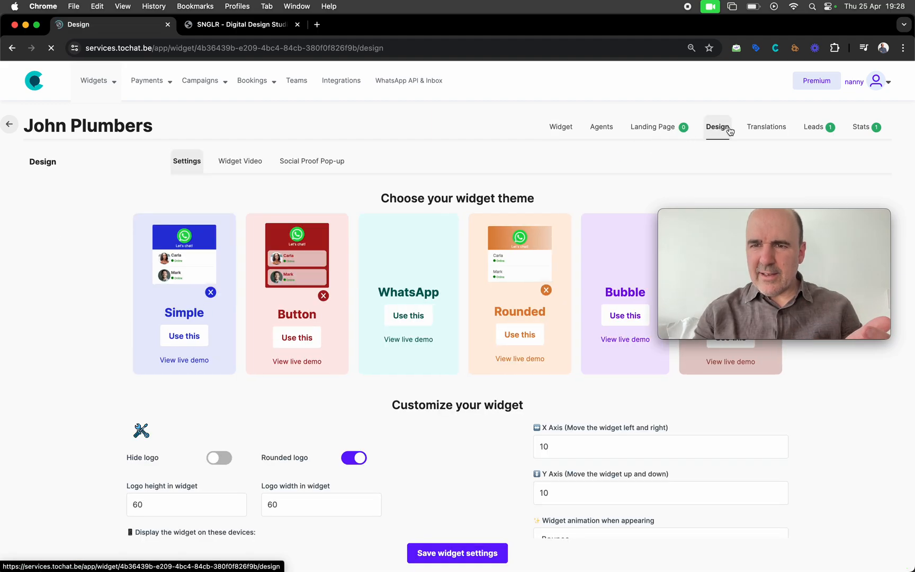
Apply the Bubble theme with magenta (204, 30, 132) widget colour, save, and view snglr.es
{"action": "left_click", "coordinate": [602, 272]}
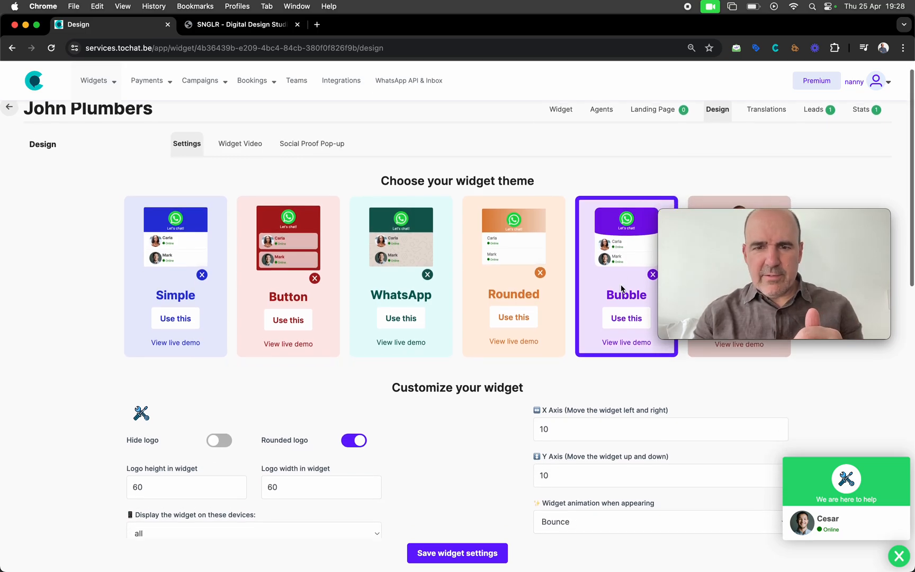
{"action": "scroll", "coordinate": [111, 355], "scroll_direction": "down", "scroll_amount": 5}
{"action": "left_click", "coordinate": [134, 351]}
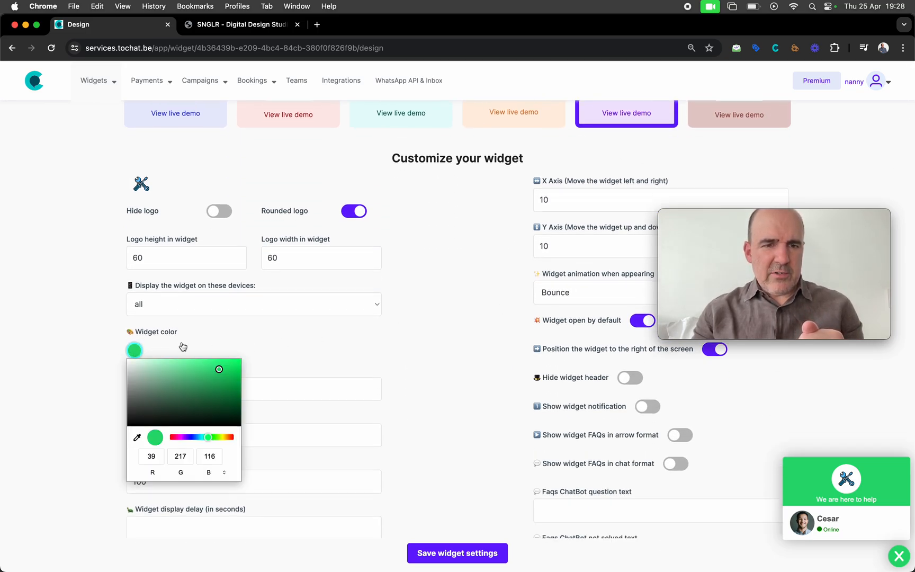
{"action": "left_click_drag", "start_coordinate": [221, 395], "coordinate": [192, 389]}
{"action": "left_click_drag", "start_coordinate": [189, 436], "coordinate": [179, 441]}
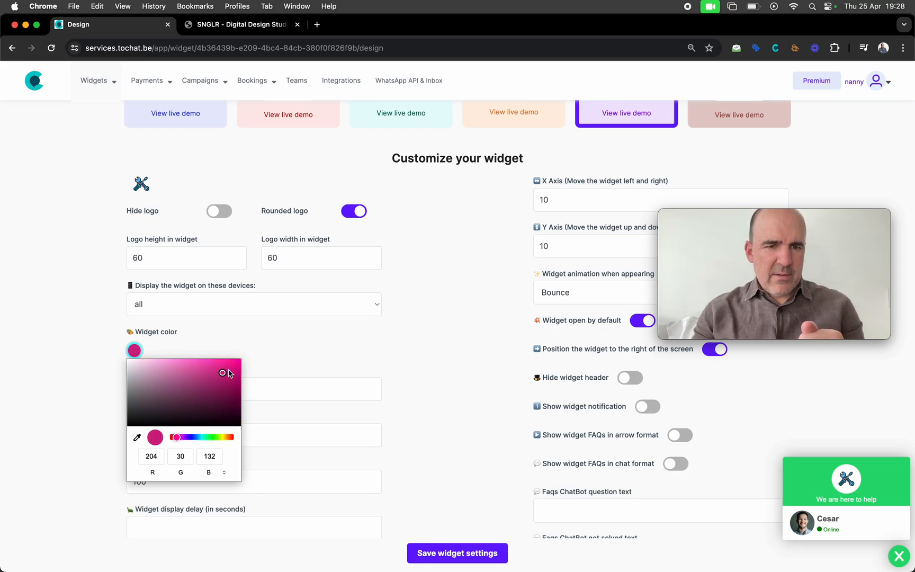
{"action": "left_click", "coordinate": [339, 354]}
{"action": "left_click", "coordinate": [478, 553]}
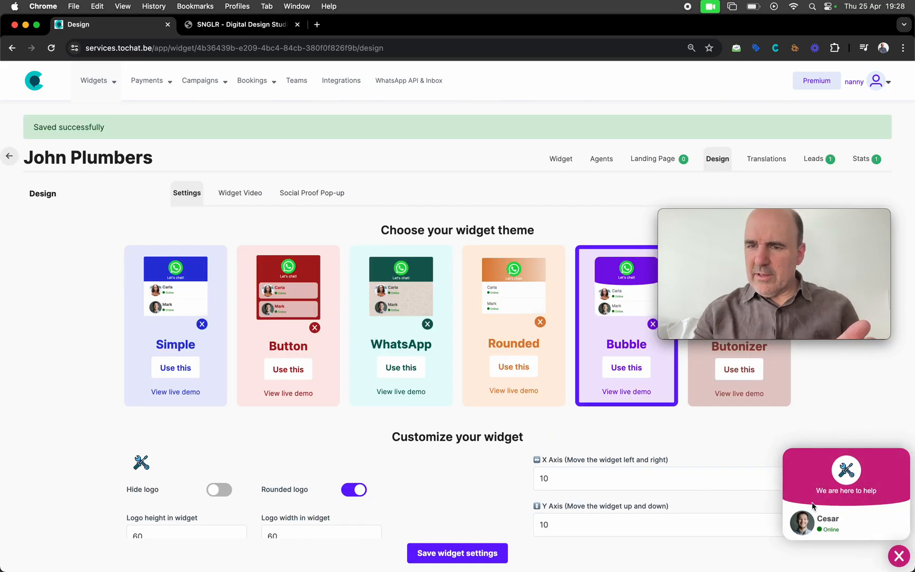
{"action": "left_click", "coordinate": [242, 25]}
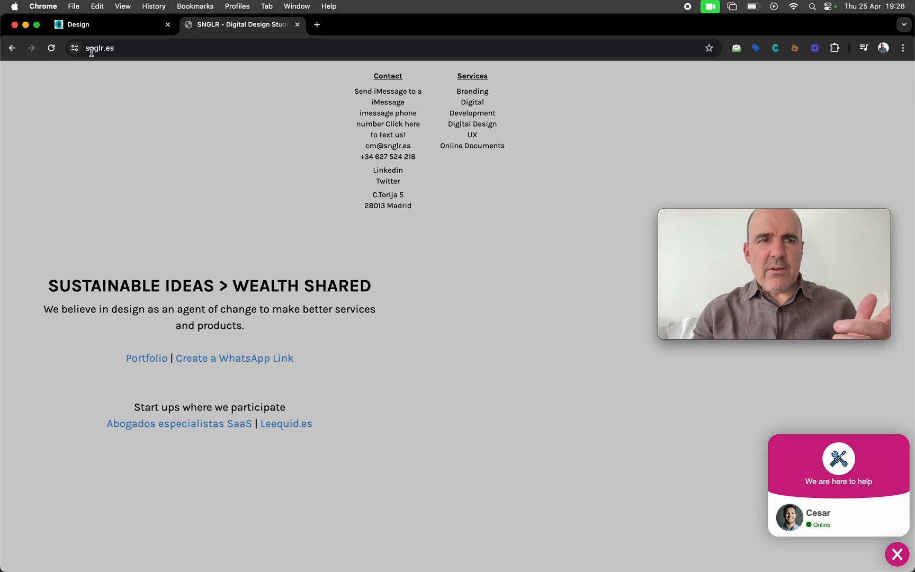
Go back to the John Plumbers widget editor and open its WhatsApp agents list showing Cesar
{"action": "left_click", "coordinate": [93, 29]}
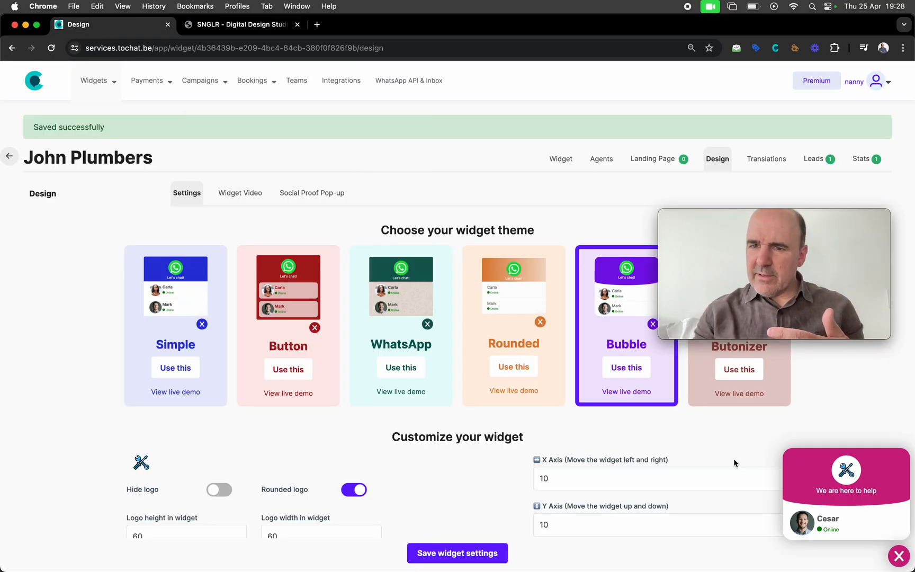
{"action": "left_click", "coordinate": [608, 159]}
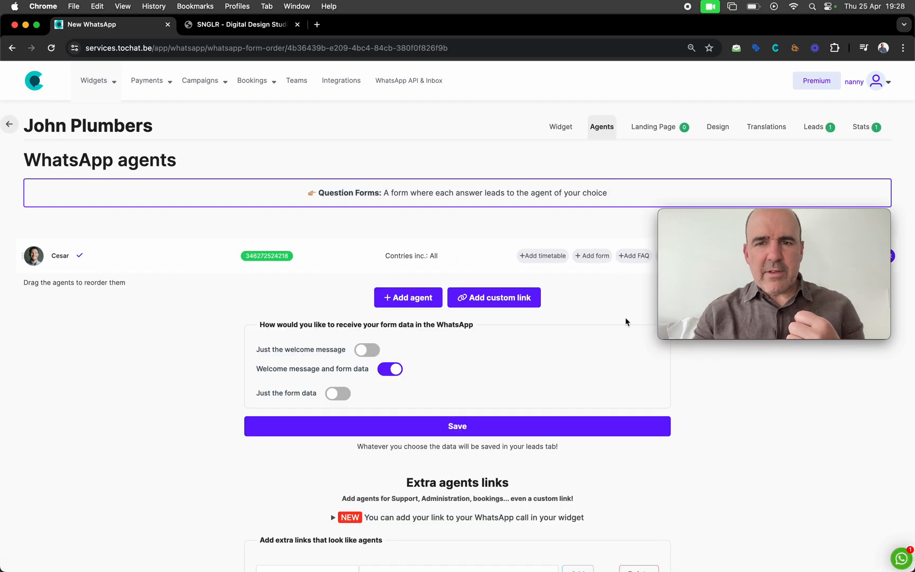
Add the Sales form template to Cesar with Name, Email and WhatsApp Number fields, and activate it
{"action": "left_click", "coordinate": [596, 258]}
{"action": "left_click", "coordinate": [396, 354]}
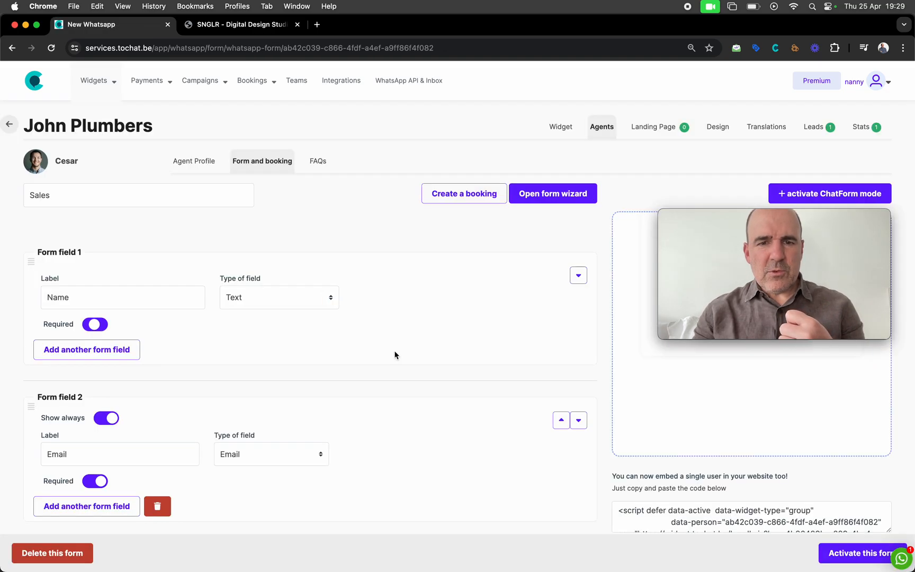
{"action": "left_click", "coordinate": [53, 297]}
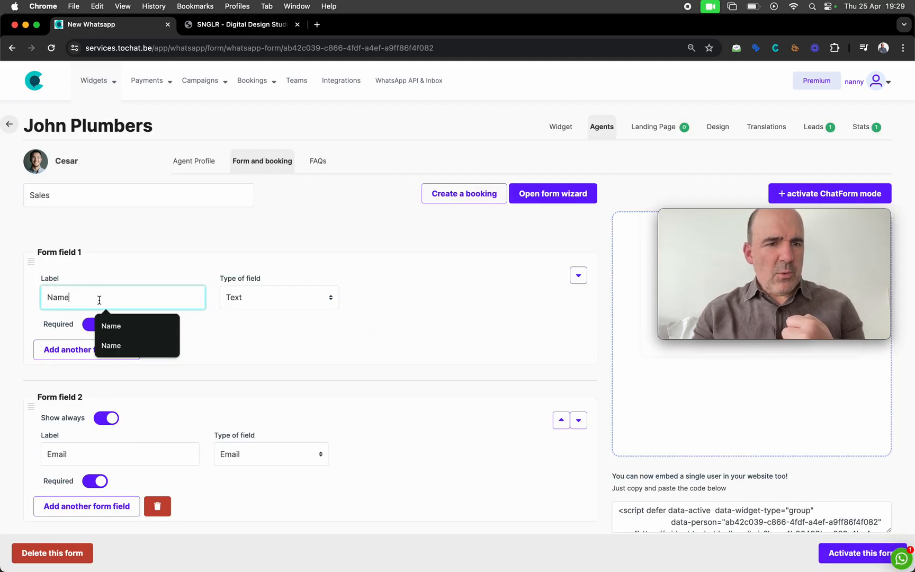
{"action": "scroll", "coordinate": [99, 300], "scroll_direction": "down", "scroll_amount": 2}
{"action": "scroll", "coordinate": [99, 300], "scroll_direction": "down", "scroll_amount": 6}
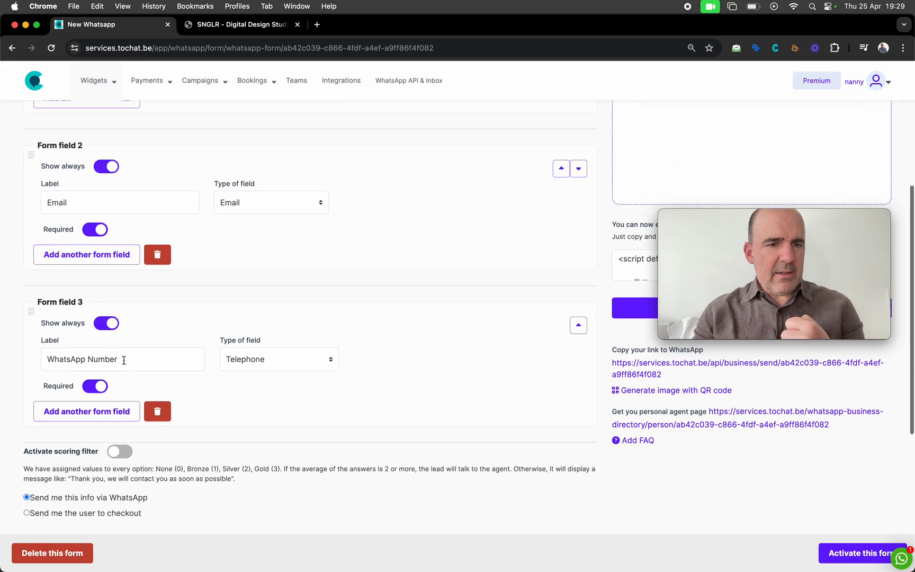
{"action": "scroll", "coordinate": [192, 326], "scroll_direction": "down", "scroll_amount": 4}
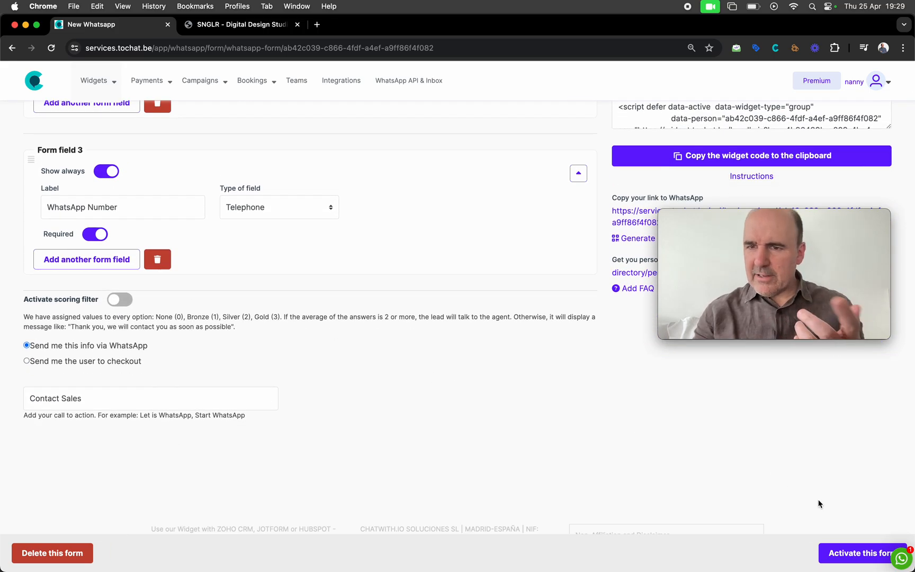
{"action": "left_click", "coordinate": [837, 555]}
{"action": "scroll", "coordinate": [592, 424], "scroll_direction": "up", "scroll_amount": 6}
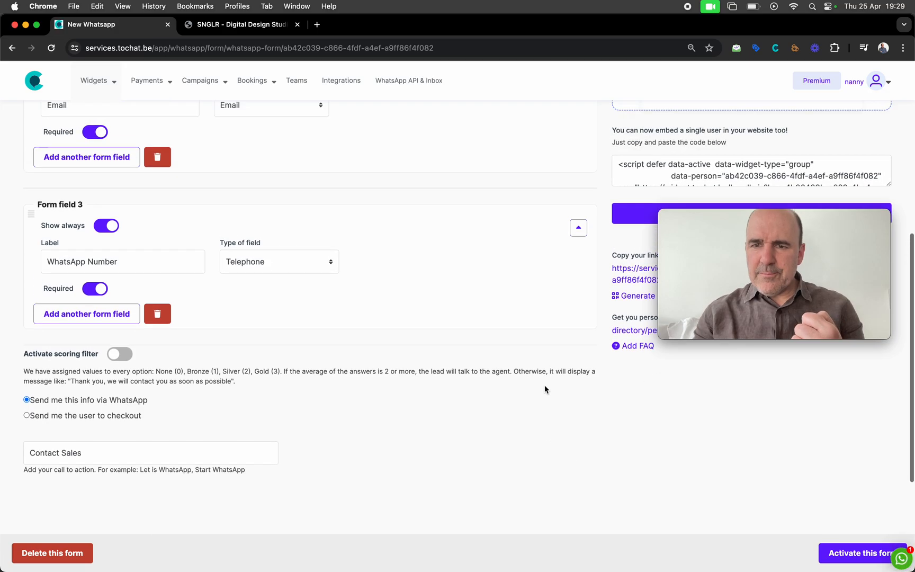
{"action": "scroll", "coordinate": [545, 389], "scroll_direction": "up", "scroll_amount": 4}
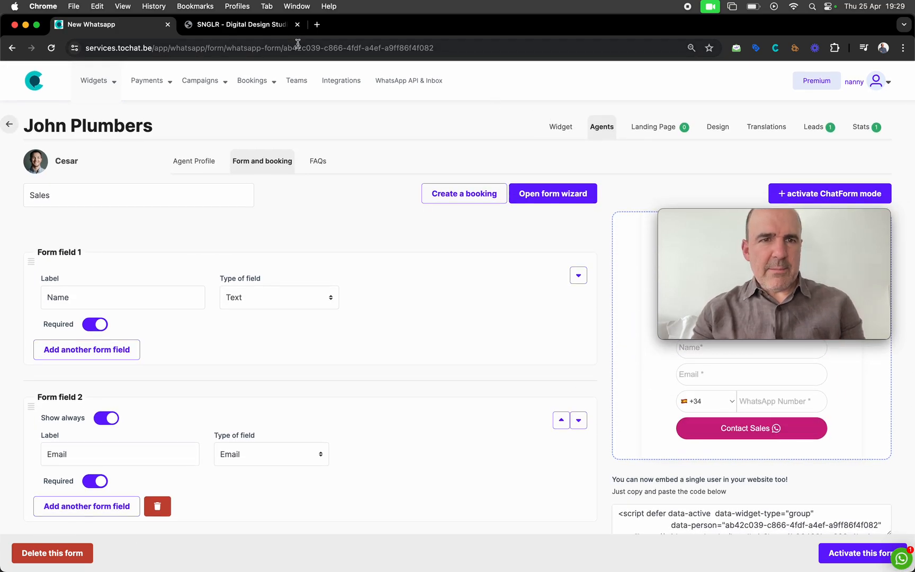
{"action": "left_click", "coordinate": [261, 25]}
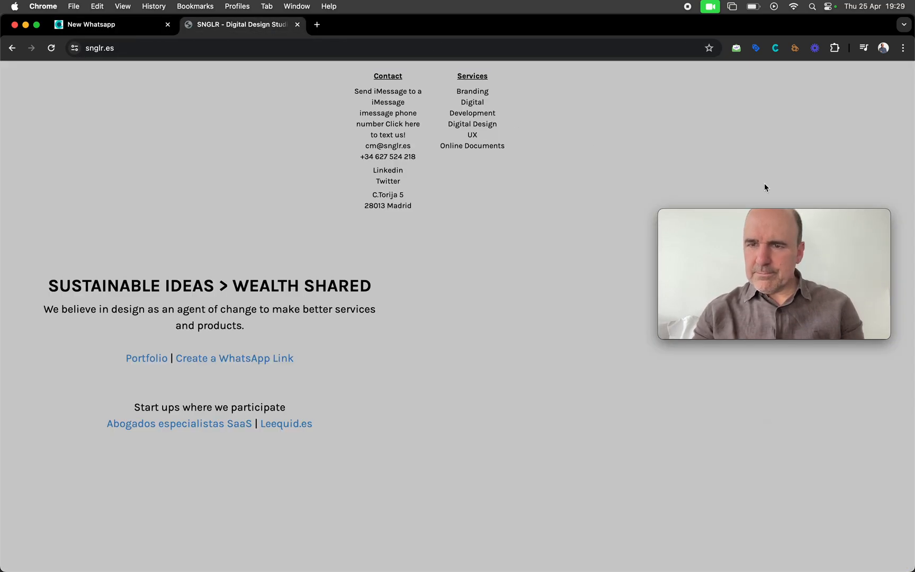
Open Cesar's Sales form on snglr.es, enter a test name, e-mail and WhatsApp number, and submit
{"action": "left_click_drag", "start_coordinate": [788, 214], "coordinate": [732, 122]}
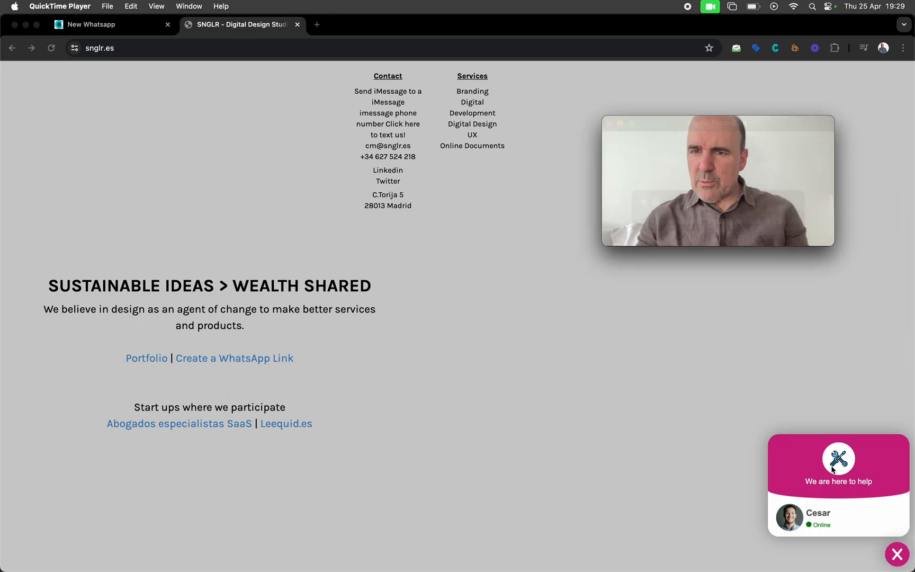
{"action": "left_click", "coordinate": [860, 545]}
{"action": "left_click", "coordinate": [824, 517]}
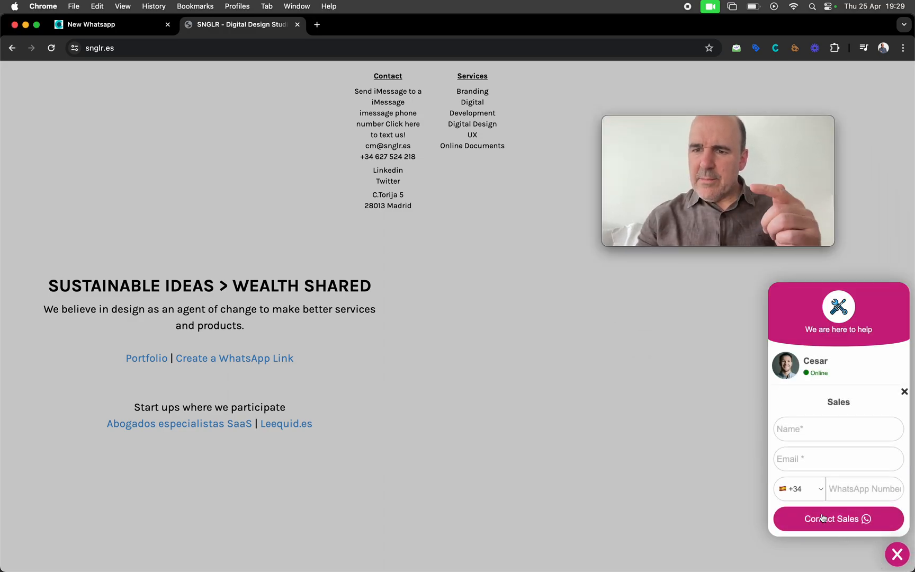
{"action": "left_click", "coordinate": [824, 434]}
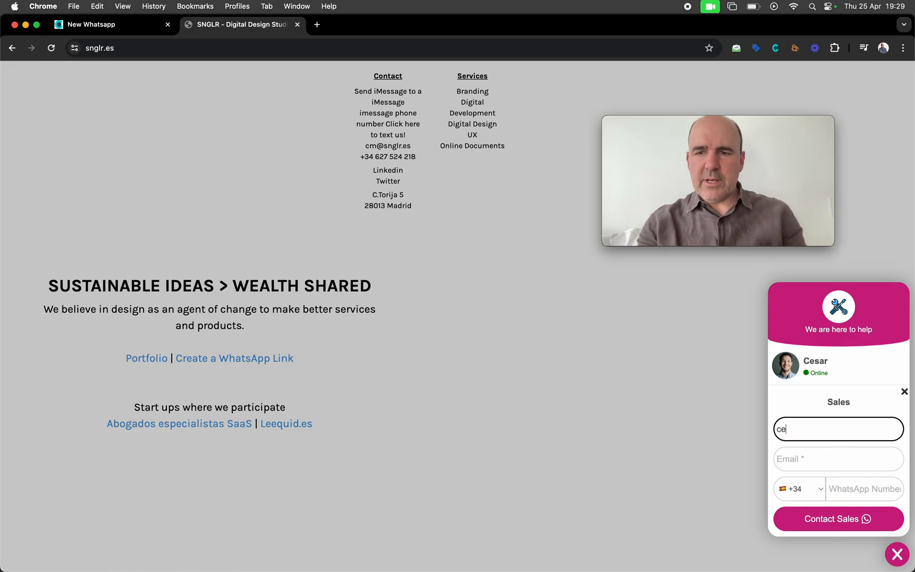
{"action": "key", "text": "Tab"}
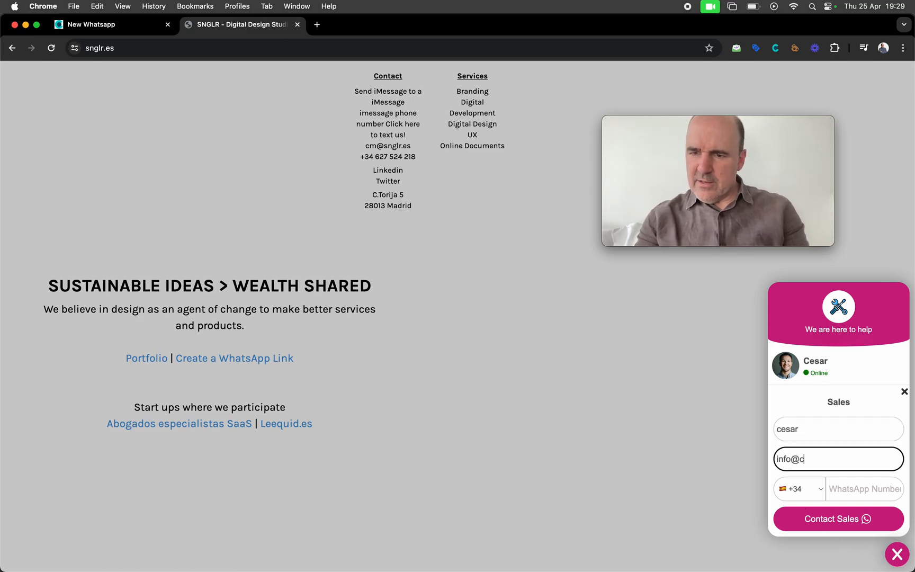
{"action": "key", "text": "Tab"}
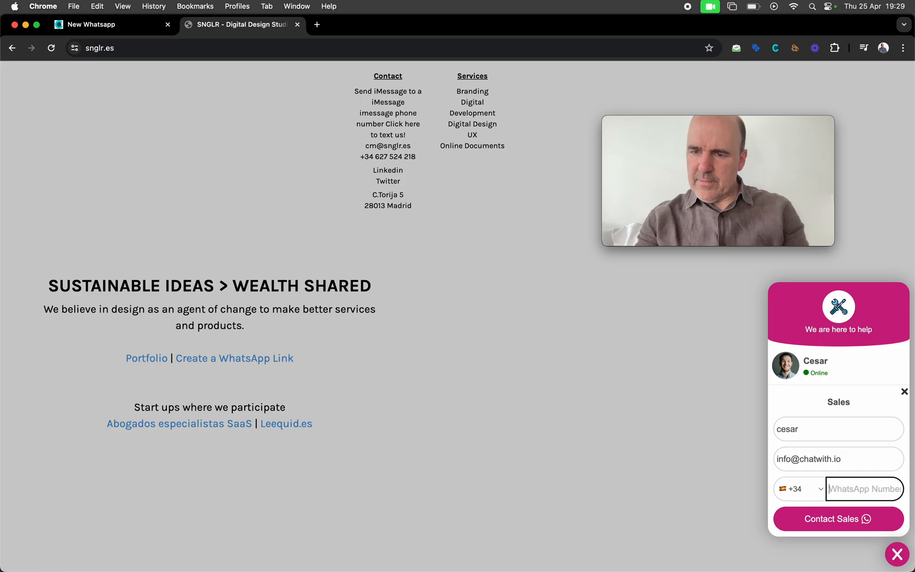
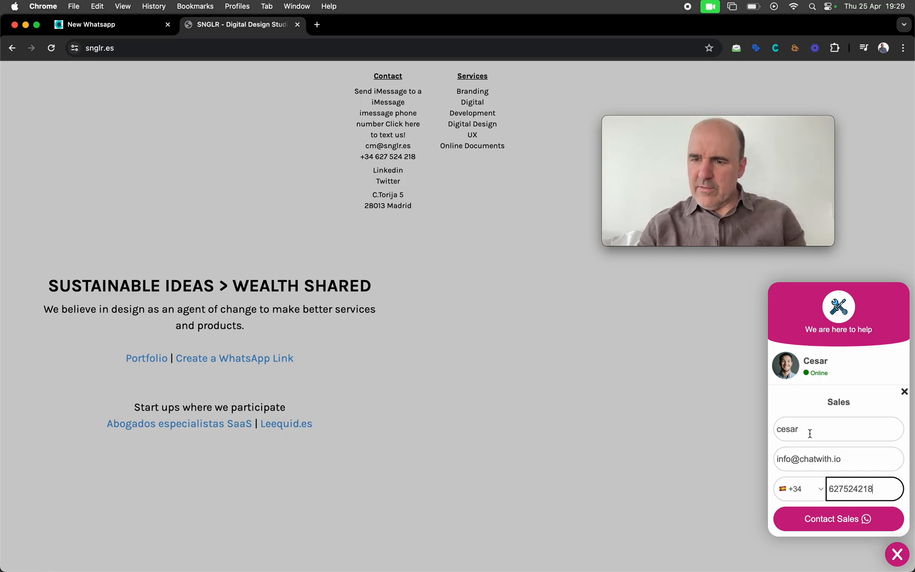
{"action": "left_click", "coordinate": [843, 525]}
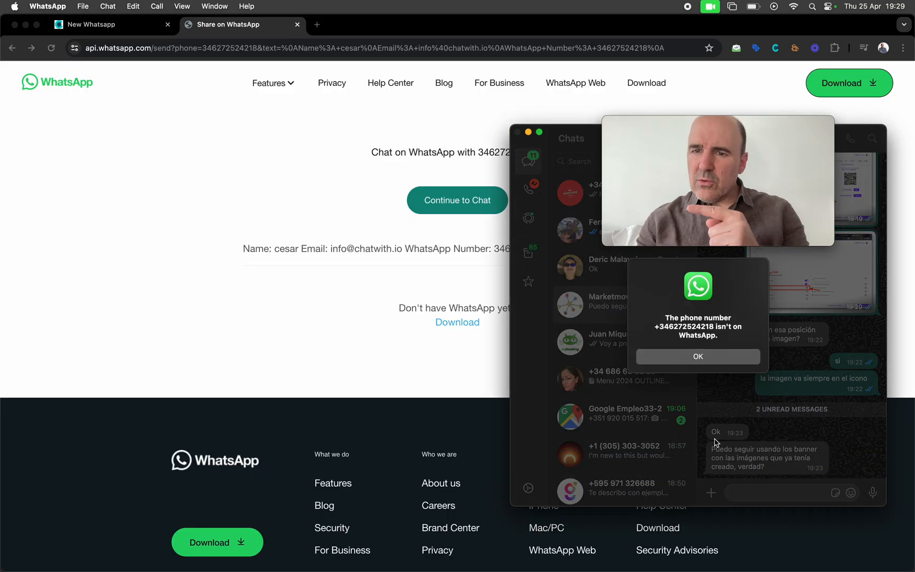
Dismiss the WhatsApp number alert, go back to snglr.es, and return to the form editor
{"action": "left_click", "coordinate": [691, 356]}
{"action": "left_click", "coordinate": [360, 350]}
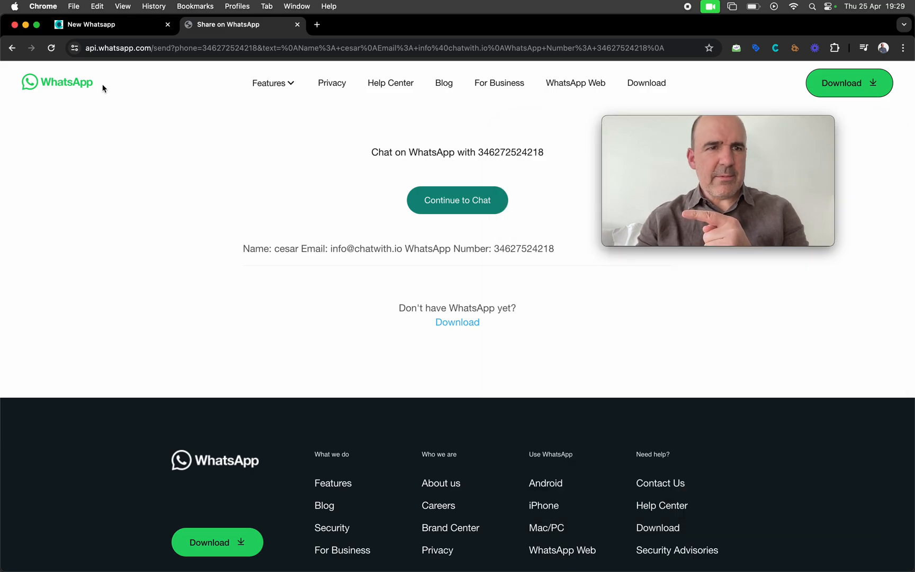
{"action": "left_click", "coordinate": [11, 48]}
{"action": "left_click", "coordinate": [134, 25]}
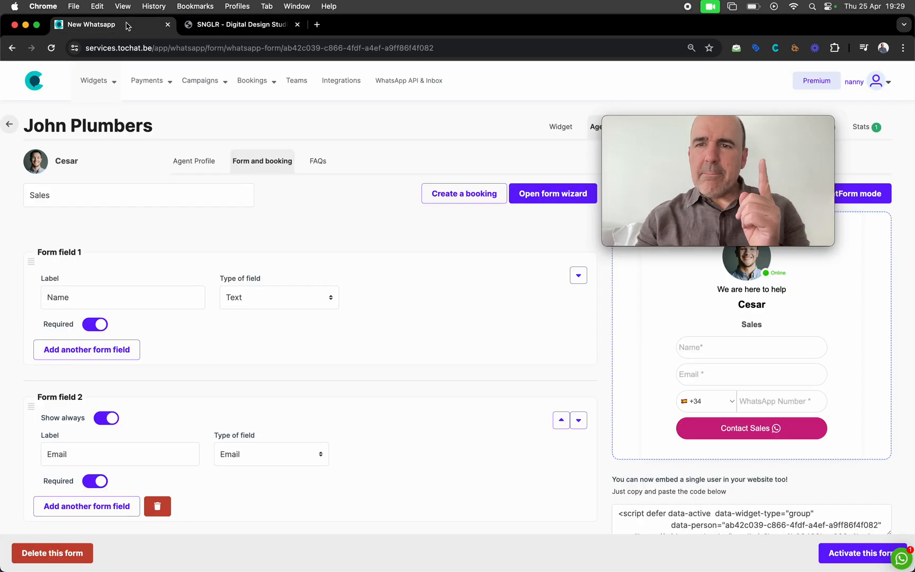
{"action": "left_click_drag", "start_coordinate": [730, 119], "coordinate": [792, 369]}
Open the Leads table and review the two leads, including the new test lead's details
{"action": "left_click", "coordinate": [710, 149]}
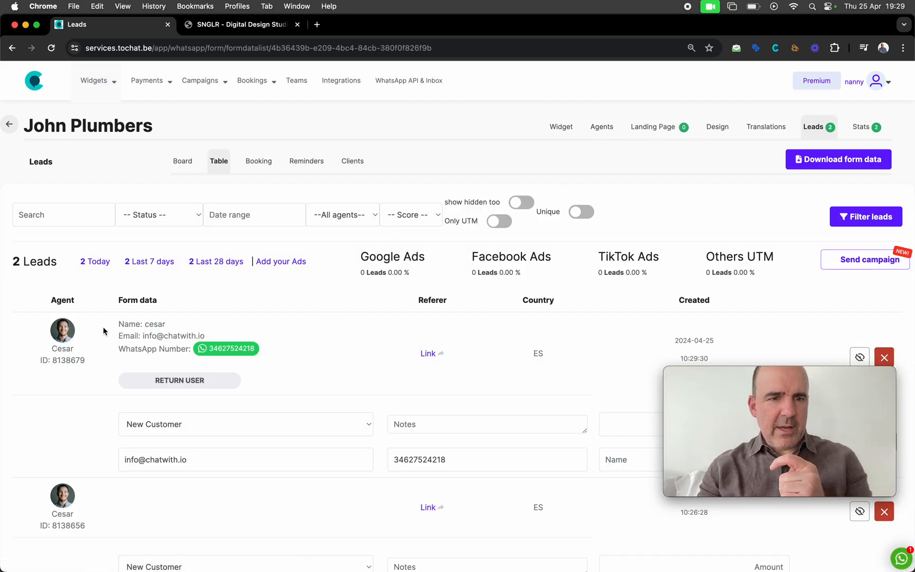
{"action": "left_click_drag", "start_coordinate": [102, 328], "coordinate": [236, 349]}
{"action": "left_click", "coordinate": [297, 366]}
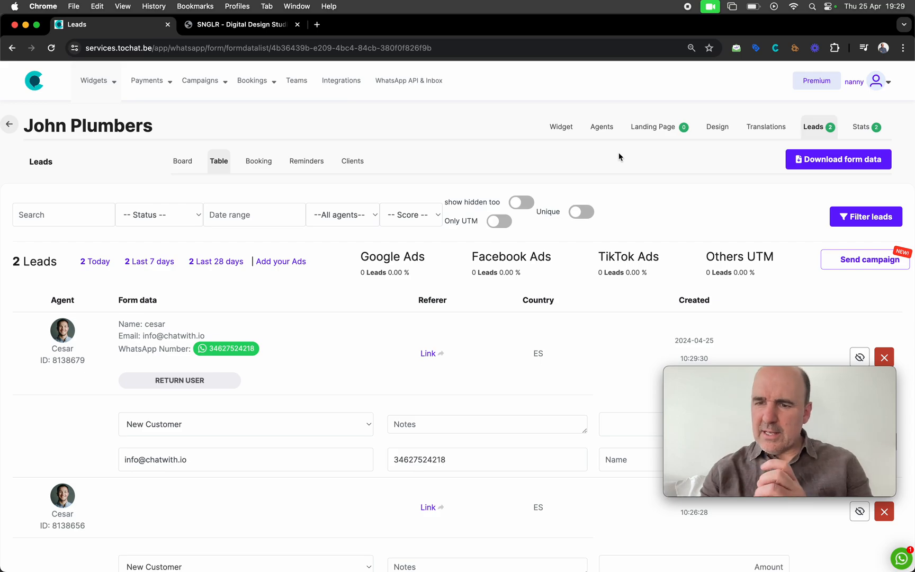
{"action": "left_click", "coordinate": [650, 127]}
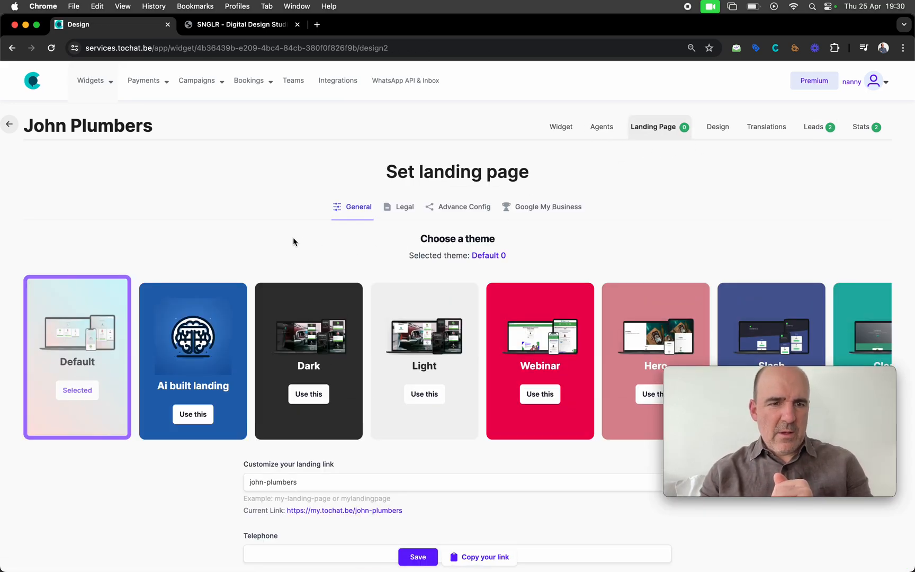
{"action": "scroll", "coordinate": [293, 238], "scroll_direction": "down", "scroll_amount": 1}
{"action": "scroll", "coordinate": [95, 338], "scroll_direction": "down", "scroll_amount": 6}
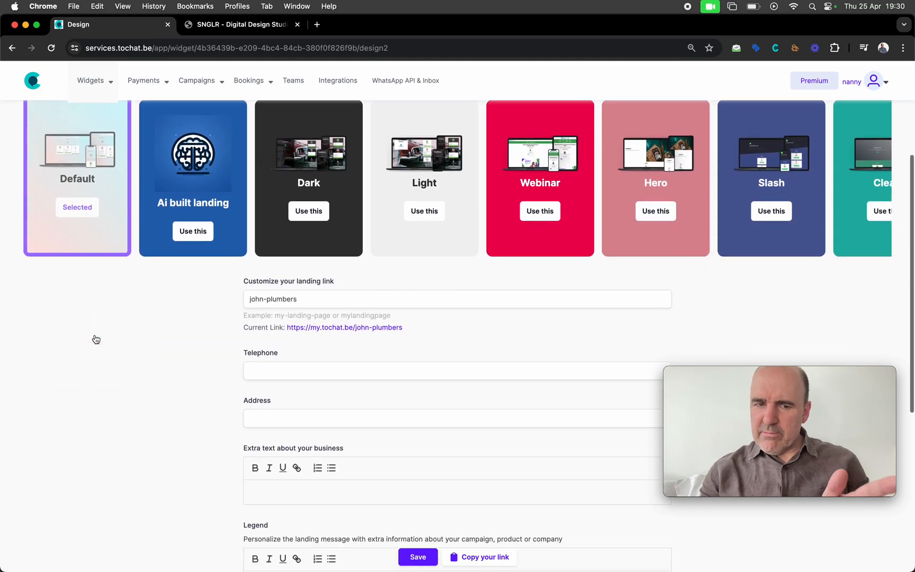
{"action": "scroll", "coordinate": [95, 339], "scroll_direction": "up", "scroll_amount": 2}
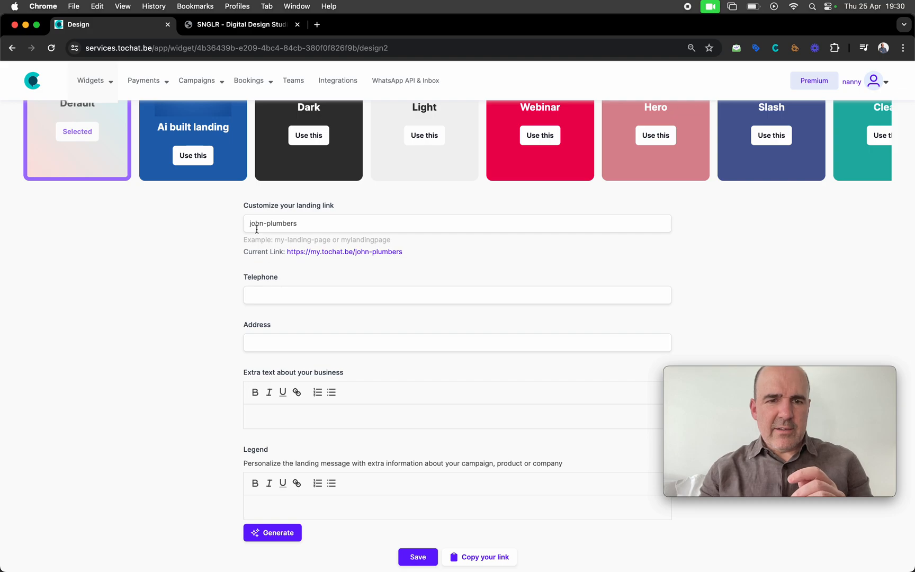
{"action": "left_click_drag", "start_coordinate": [406, 253], "coordinate": [289, 255]}
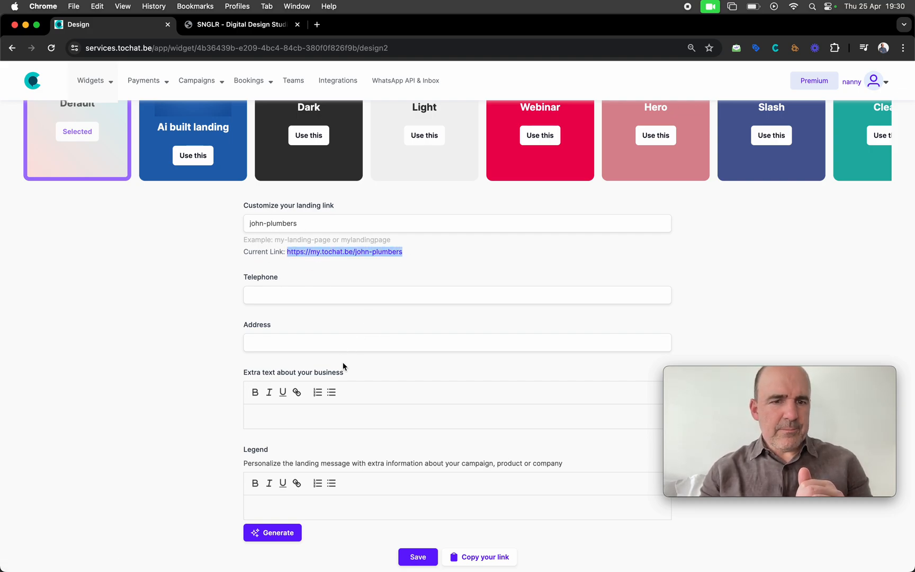
{"action": "scroll", "coordinate": [332, 353], "scroll_direction": "down", "scroll_amount": 2}
{"action": "left_click", "coordinate": [299, 308]}
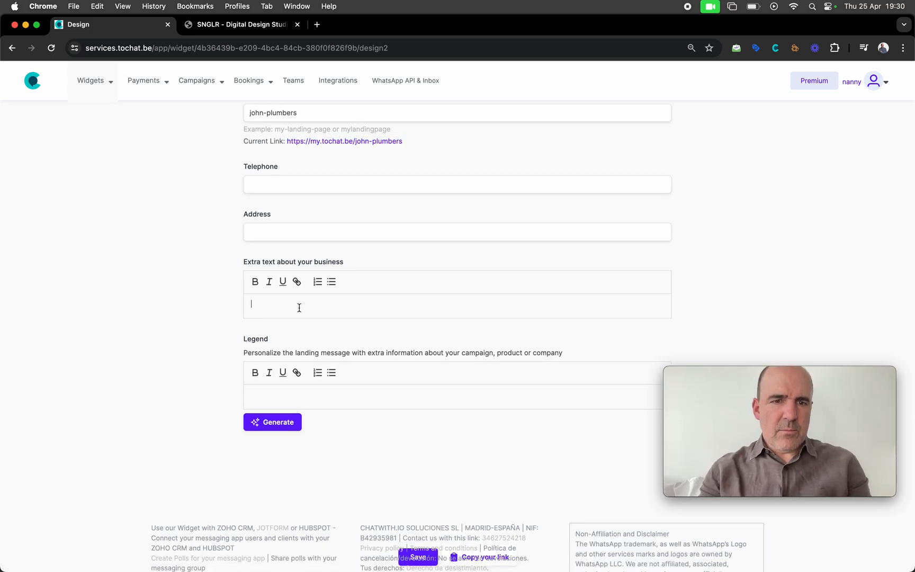
Generate New York plumbing-services text from a business description prompt and save the landing page
{"action": "left_click", "coordinate": [279, 429]}
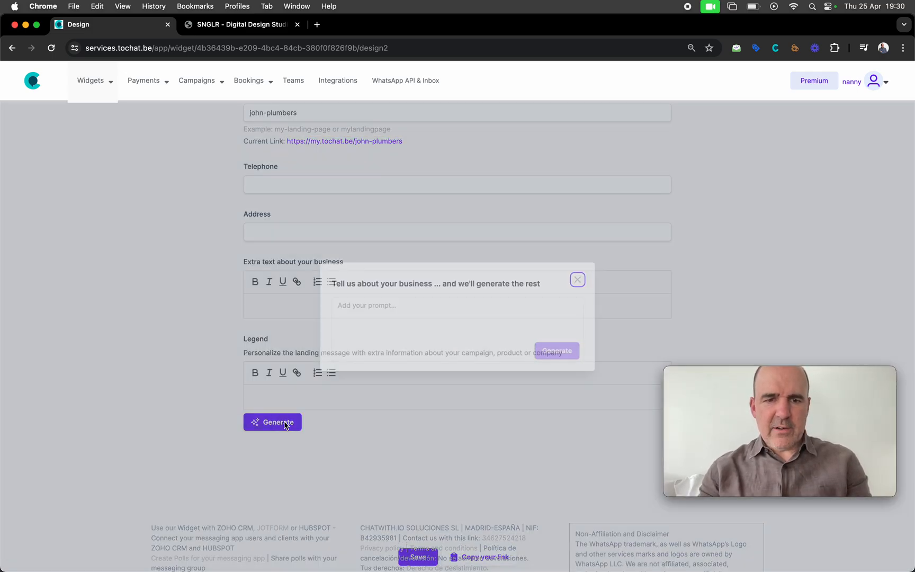
{"action": "left_click", "coordinate": [341, 323]}
{"action": "type", "text": "w"}
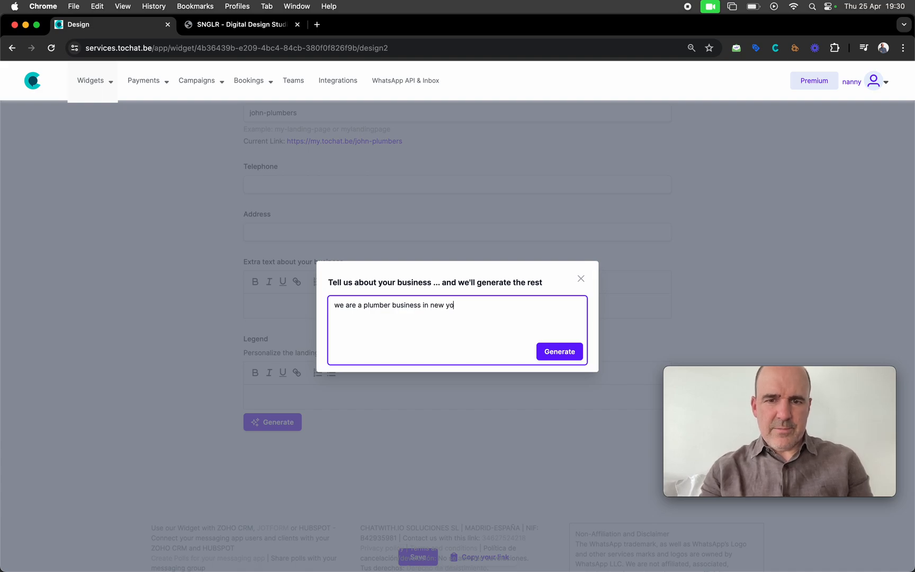
{"action": "left_click", "coordinate": [563, 355]}
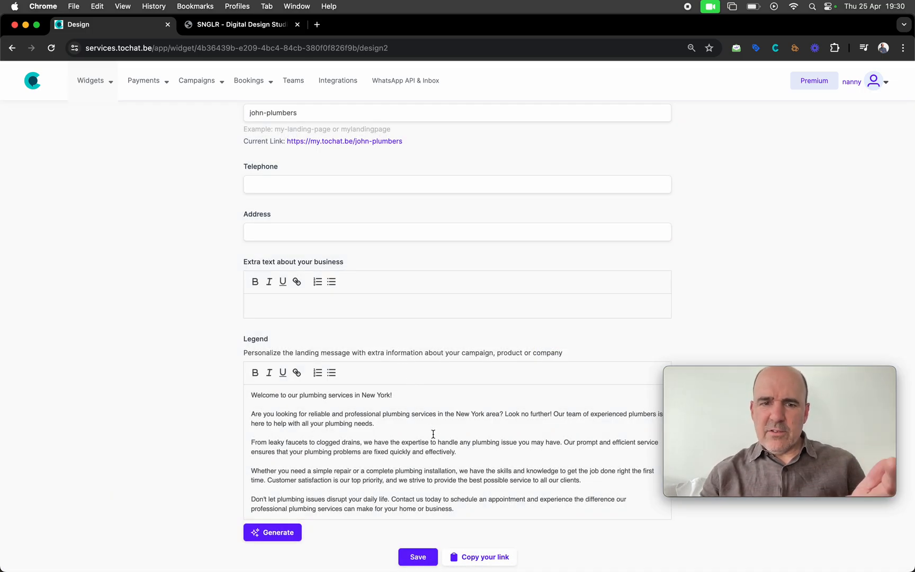
{"action": "scroll", "coordinate": [433, 437], "scroll_direction": "down", "scroll_amount": 3}
{"action": "scroll", "coordinate": [384, 319], "scroll_direction": "down", "scroll_amount": 1}
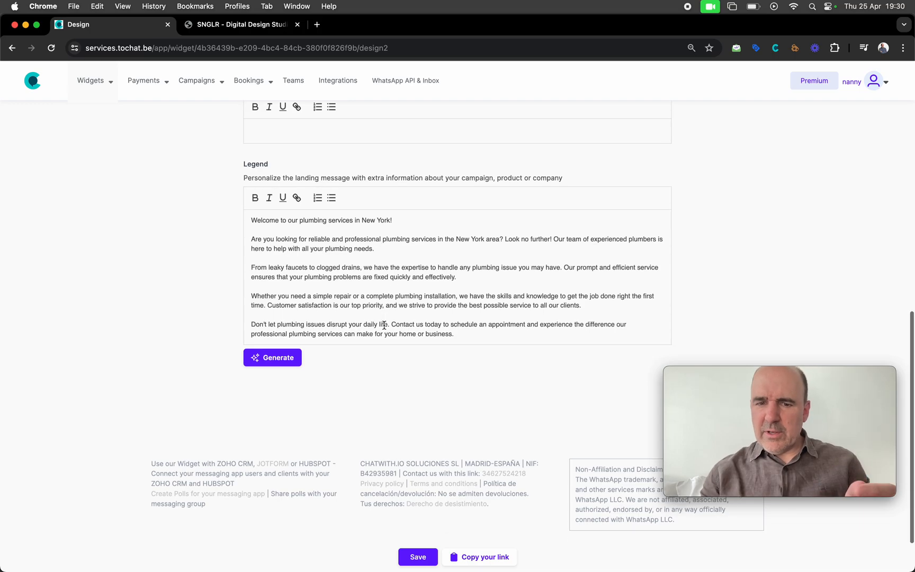
{"action": "left_click", "coordinate": [418, 557]}
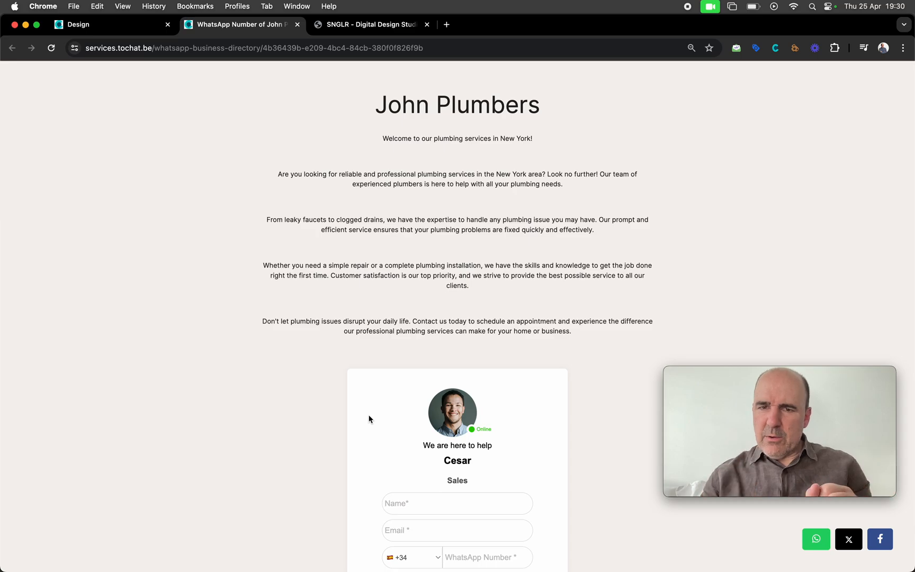
Scroll through the public John Plumbers page's generated text and Sales form, then return to the widget editor
{"action": "scroll", "coordinate": [337, 262], "scroll_direction": "down", "scroll_amount": 5}
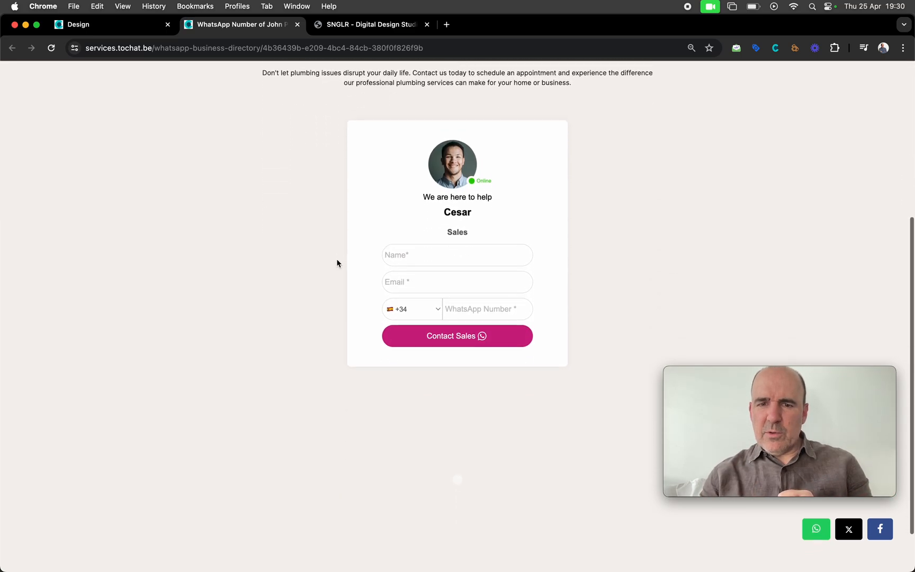
{"action": "scroll", "coordinate": [337, 263], "scroll_direction": "up", "scroll_amount": 6}
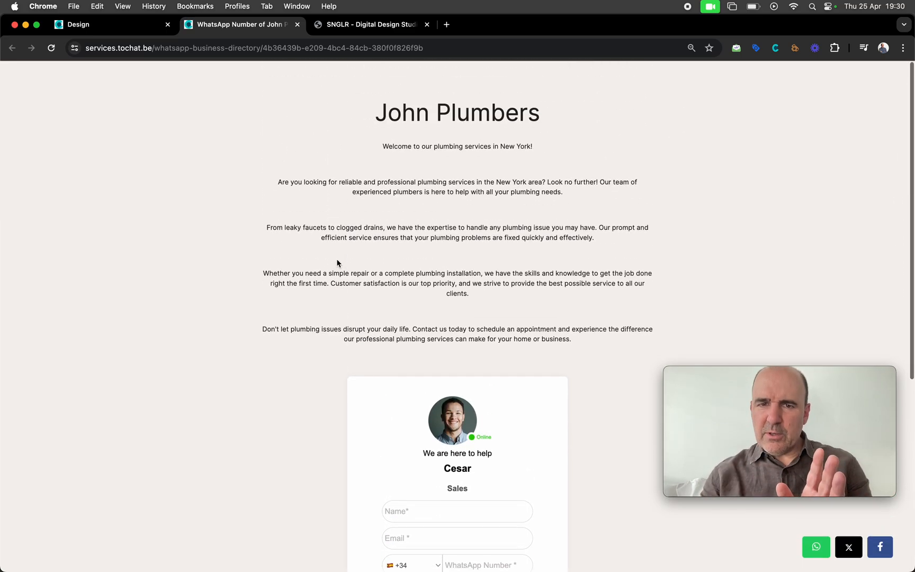
{"action": "left_click_drag", "start_coordinate": [345, 177], "coordinate": [507, 313]}
{"action": "left_click", "coordinate": [501, 268]}
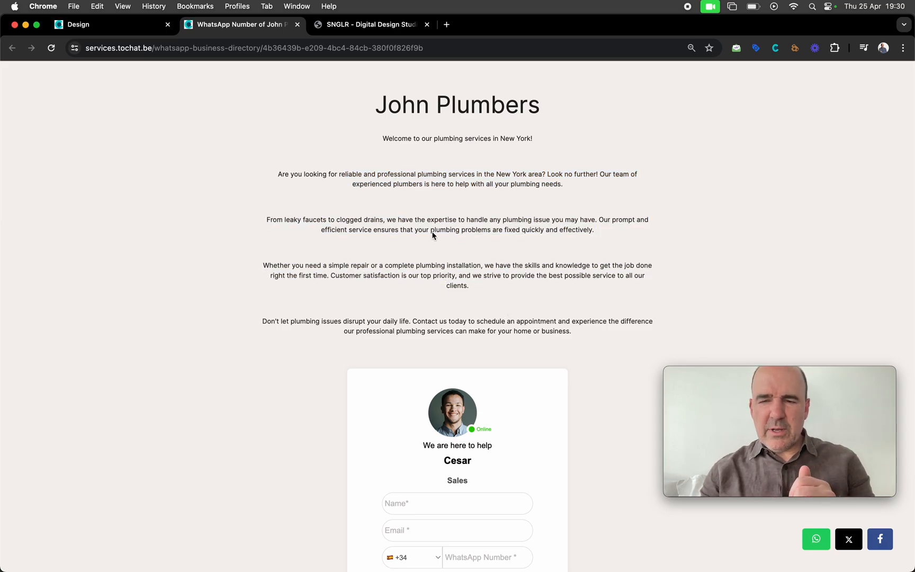
{"action": "left_click", "coordinate": [118, 25]}
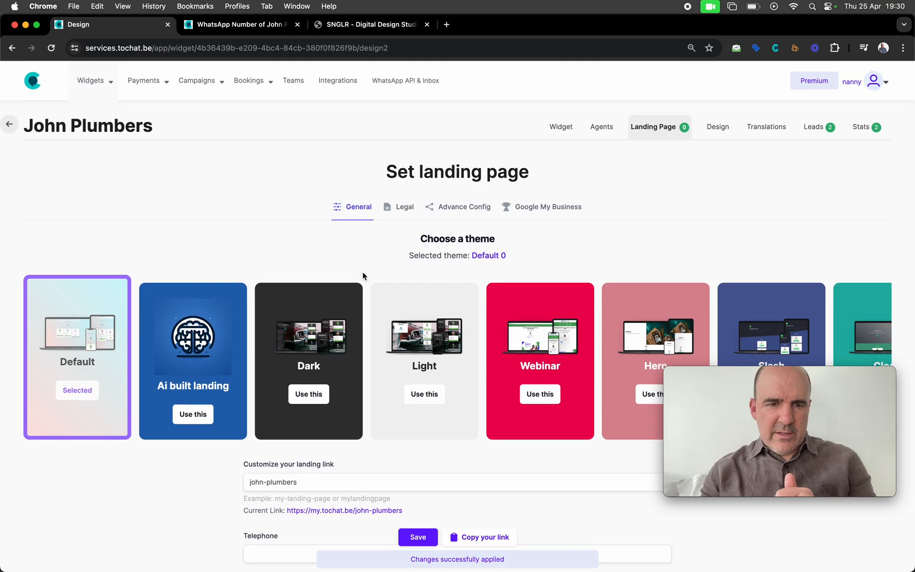
Switch the landing page to the Light theme
{"action": "scroll", "coordinate": [365, 273], "scroll_direction": "down", "scroll_amount": 3}
{"action": "left_click", "coordinate": [430, 295]}
{"action": "scroll", "coordinate": [432, 294], "scroll_direction": "down", "scroll_amount": 9}
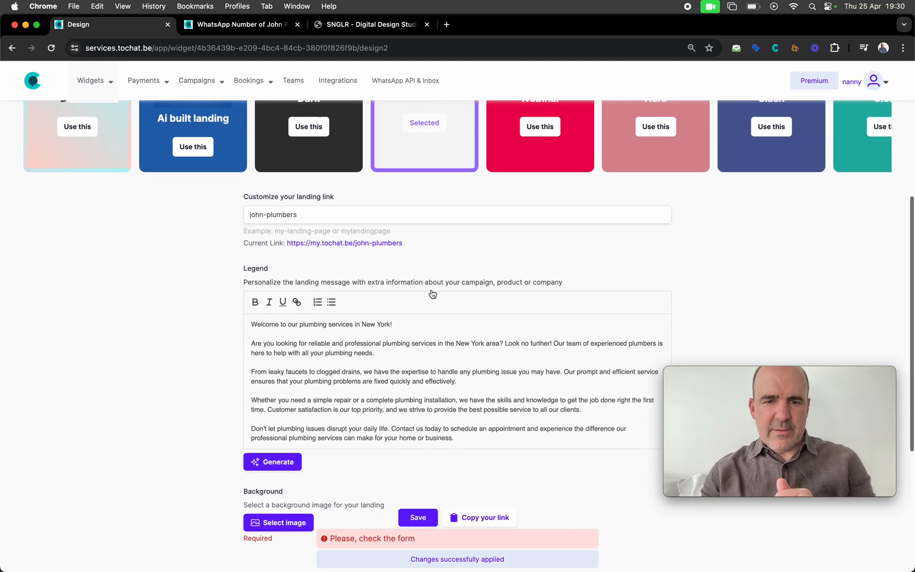
{"action": "scroll", "coordinate": [334, 362], "scroll_direction": "down", "scroll_amount": 1}
Generate a background photo from the prompt 'plumber working in new york city' and use it
{"action": "left_click", "coordinate": [290, 403]}
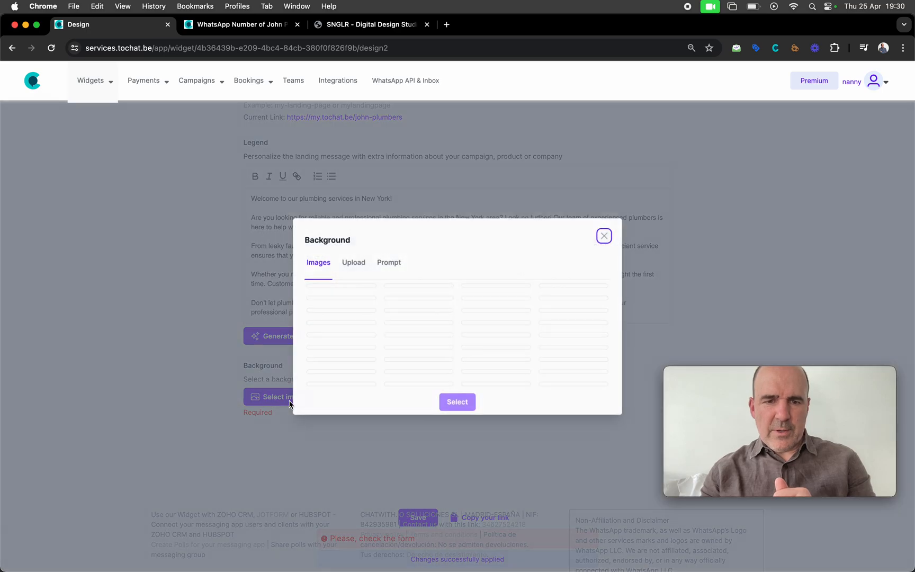
{"action": "left_click", "coordinate": [390, 270]}
{"action": "left_click", "coordinate": [399, 333]}
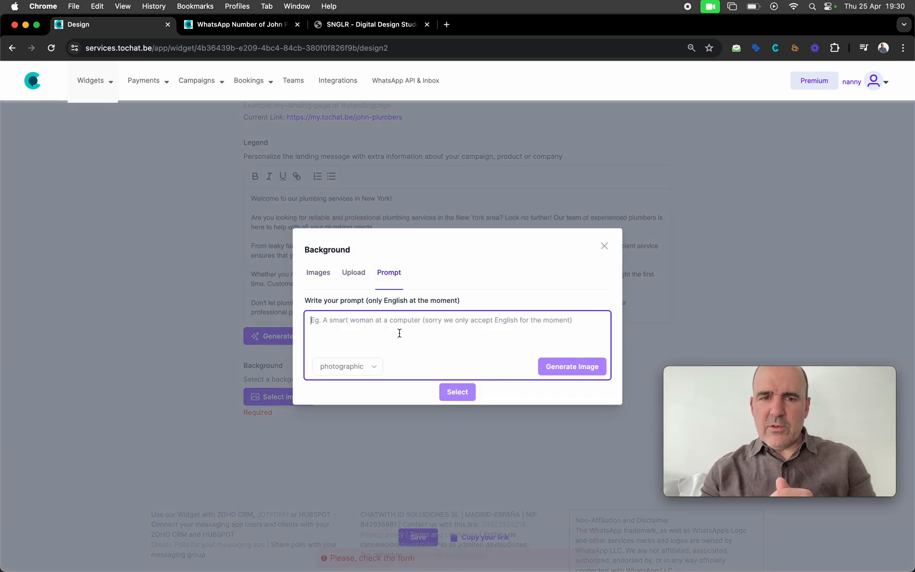
{"action": "type", "text": "plumber workin"}
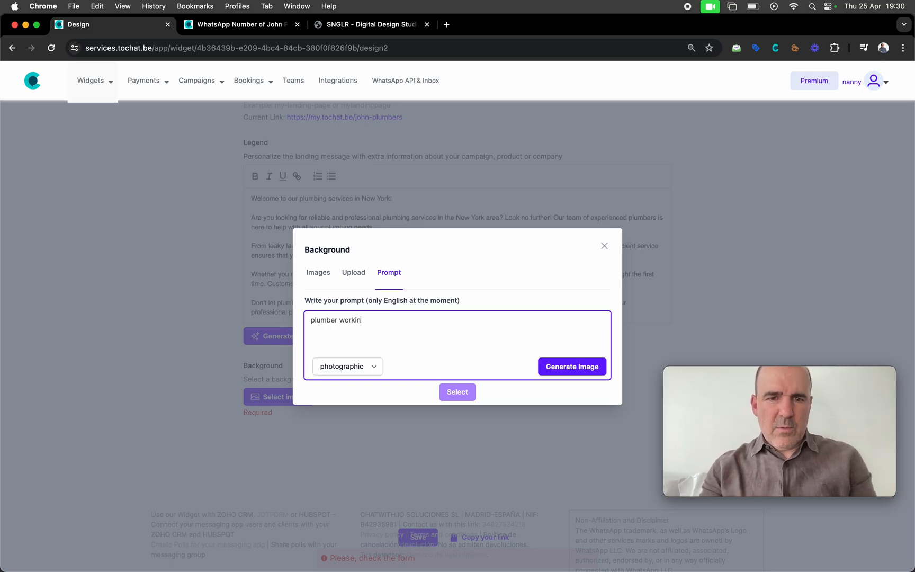
{"action": "type", "text": "g in new york city"}
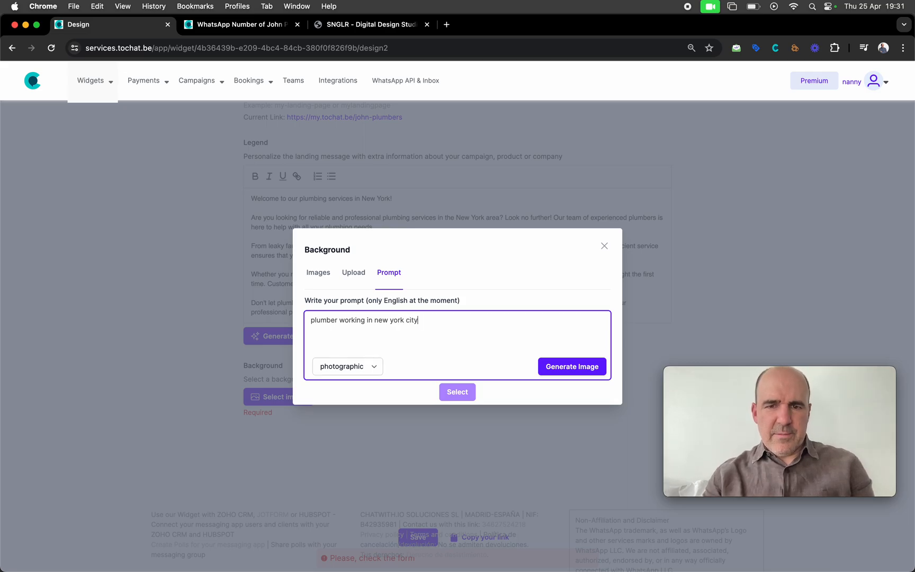
{"action": "left_click", "coordinate": [568, 368]}
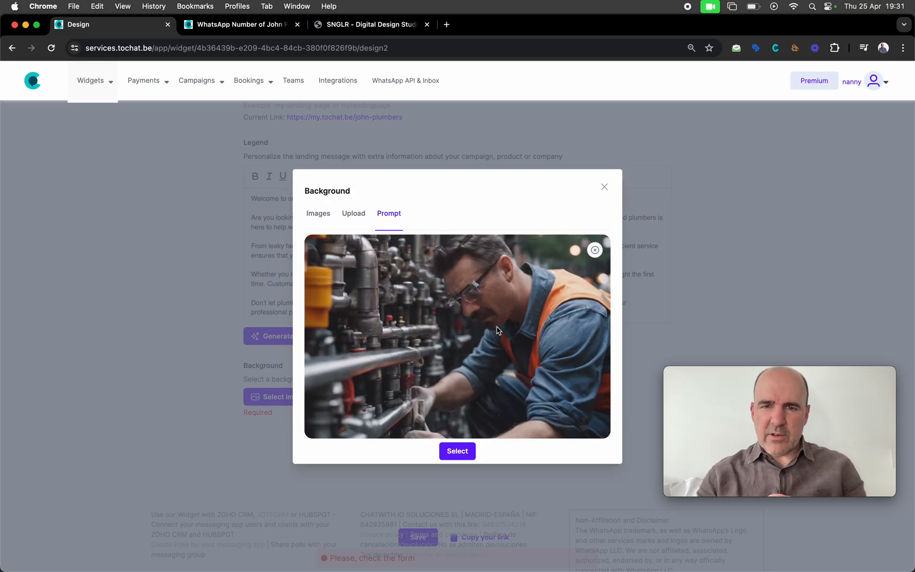
{"action": "left_click", "coordinate": [472, 454]}
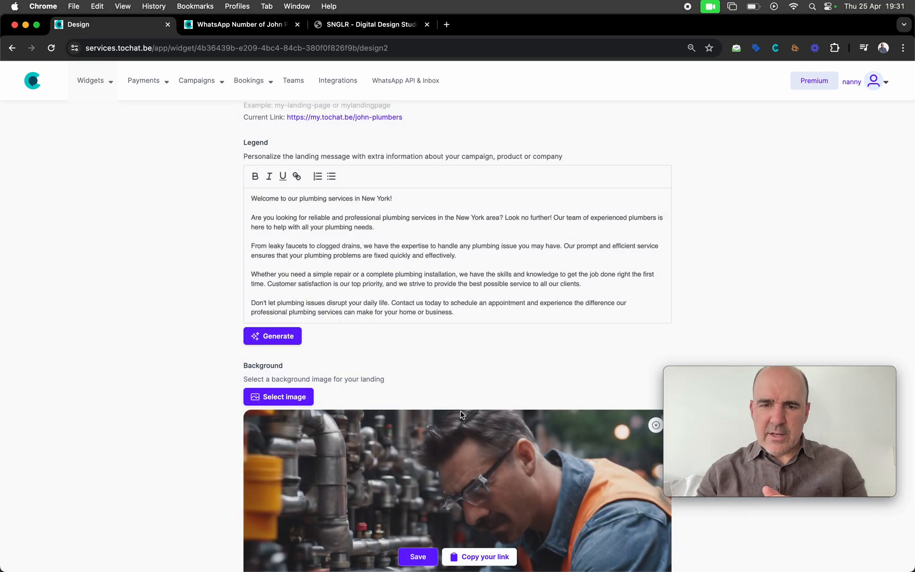
Save the landing page, then save again in the widget editor to keep the plumber background
{"action": "scroll", "coordinate": [459, 413], "scroll_direction": "down", "scroll_amount": 4}
{"action": "scroll", "coordinate": [461, 415], "scroll_direction": "down", "scroll_amount": 4}
{"action": "left_click", "coordinate": [418, 556]}
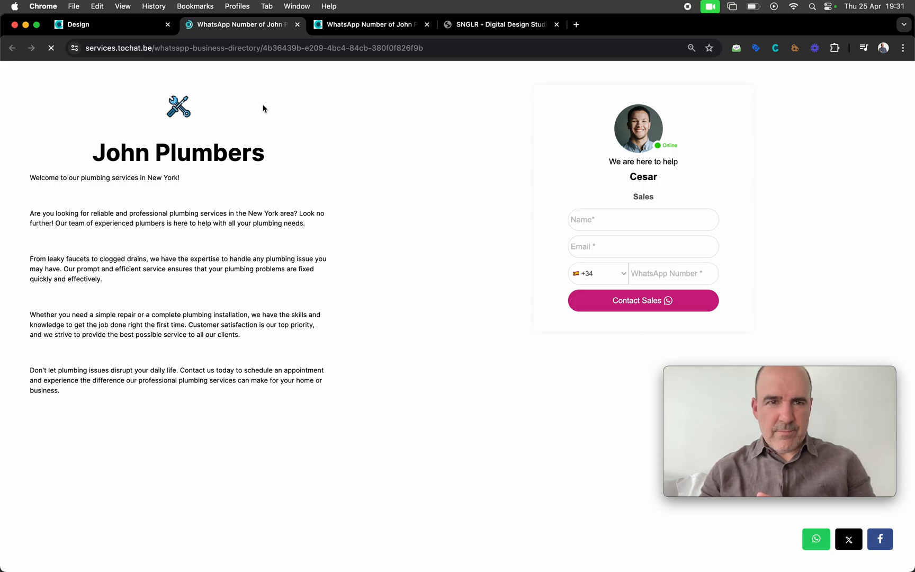
{"action": "left_click", "coordinate": [125, 25]}
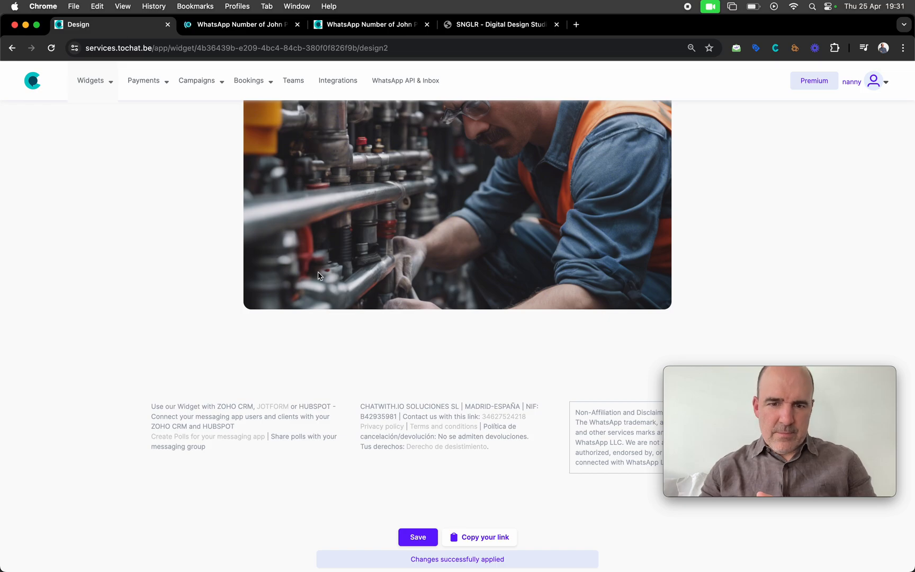
{"action": "scroll", "coordinate": [318, 275], "scroll_direction": "up", "scroll_amount": 5}
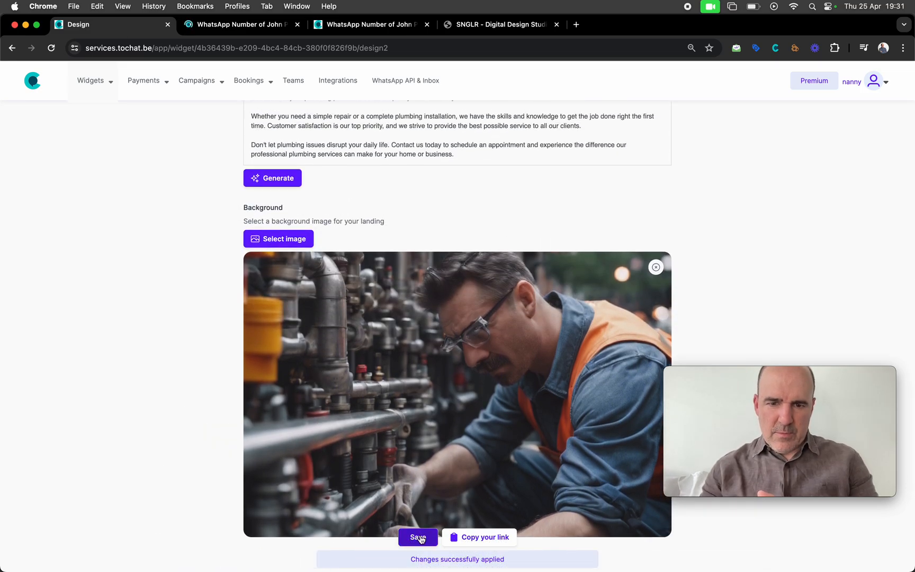
{"action": "left_click", "coordinate": [420, 538]}
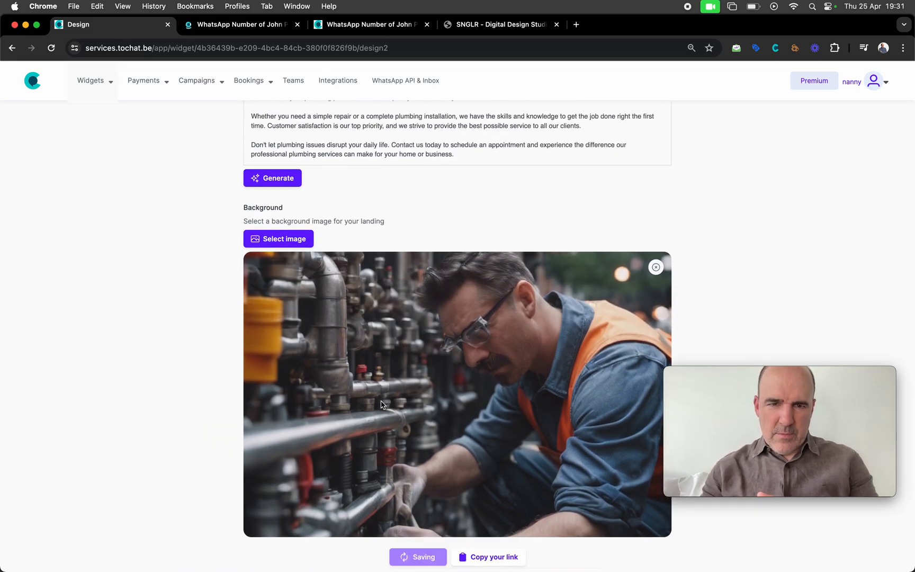
{"action": "scroll", "coordinate": [382, 404], "scroll_direction": "down", "scroll_amount": 3}
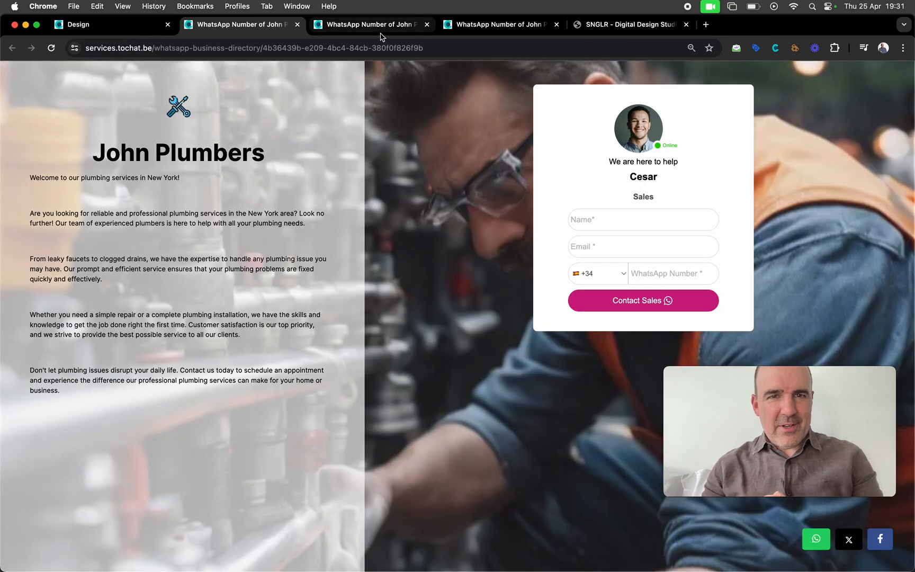
Close the duplicate preview tabs and view the updated John Plumbers page on desktop
{"action": "left_click", "coordinate": [382, 26]}
{"action": "left_click", "coordinate": [427, 25]}
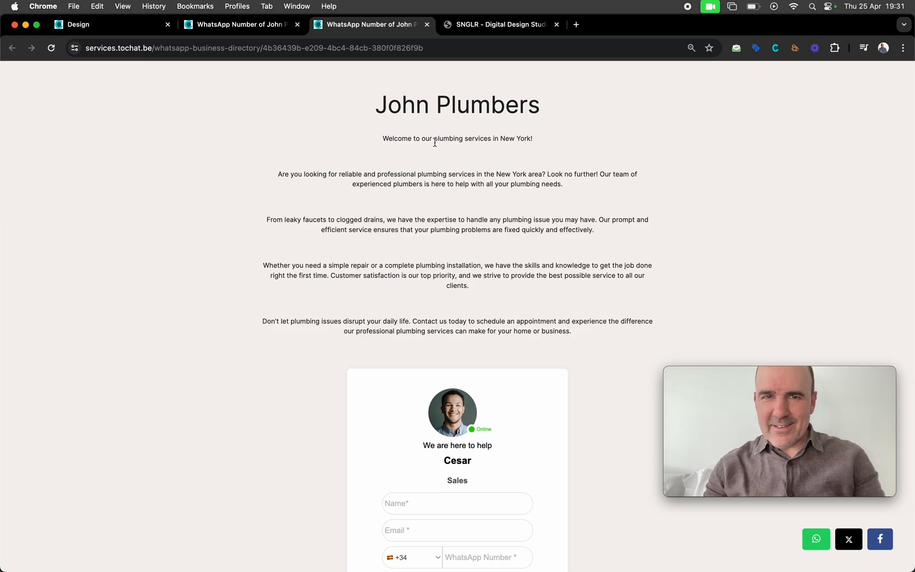
{"action": "left_click", "coordinate": [427, 24]}
{"action": "left_click", "coordinate": [238, 28]}
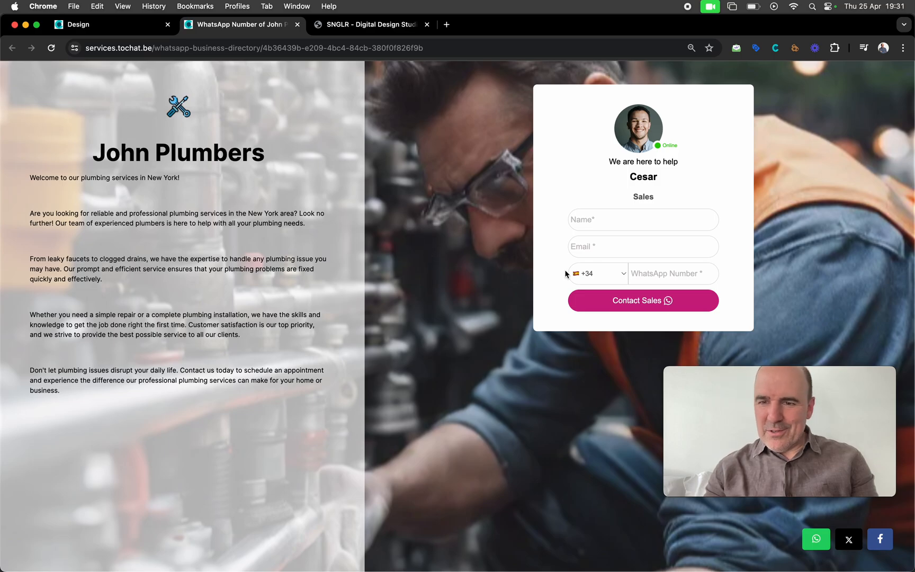
Check the page in iPhone 12 Pro view with the description expanded, then return to the editor
{"action": "right_click", "coordinate": [499, 256]}
{"action": "left_click", "coordinate": [552, 429]}
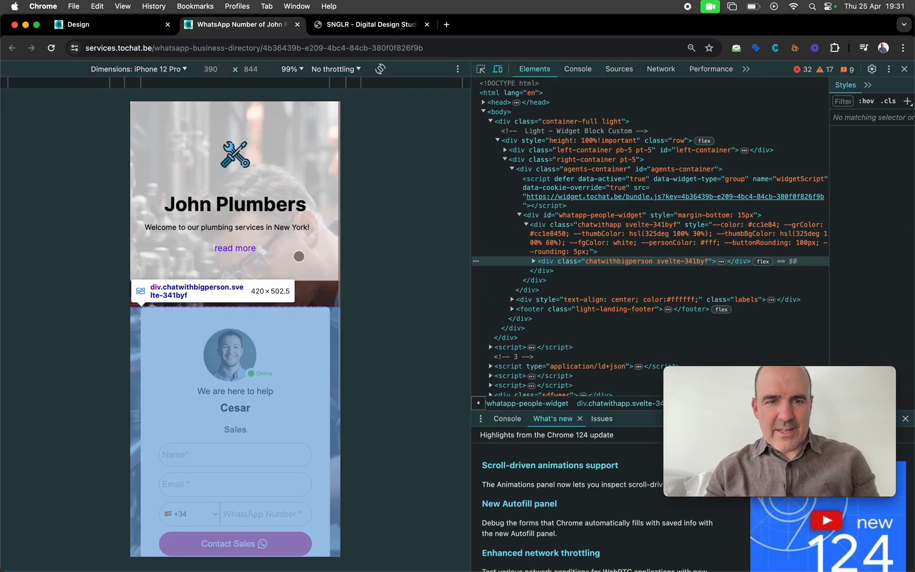
{"action": "scroll", "coordinate": [299, 257], "scroll_direction": "down", "scroll_amount": 3}
{"action": "scroll", "coordinate": [307, 395], "scroll_direction": "up", "scroll_amount": 3}
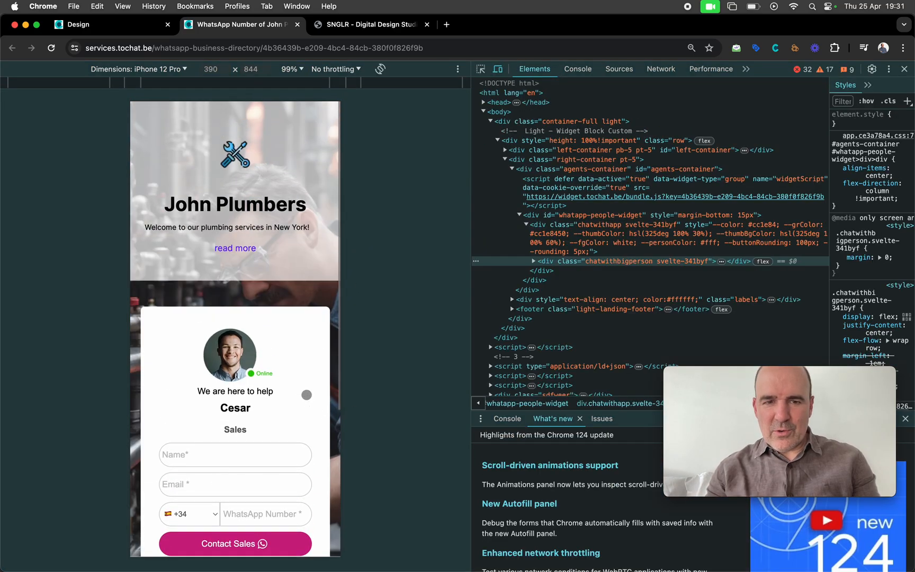
{"action": "left_click", "coordinate": [242, 249]}
{"action": "scroll", "coordinate": [248, 263], "scroll_direction": "down", "scroll_amount": 5}
{"action": "scroll", "coordinate": [247, 263], "scroll_direction": "down", "scroll_amount": 8}
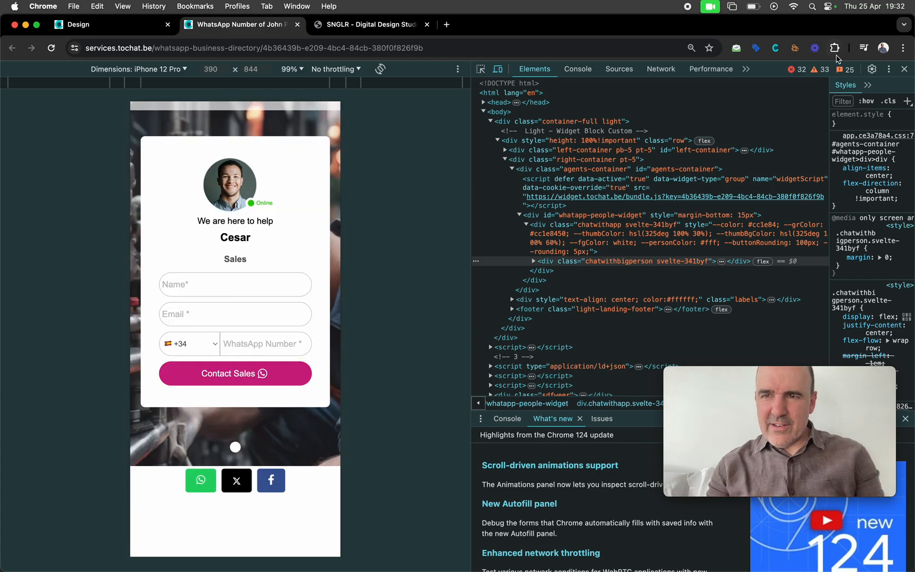
{"action": "left_click", "coordinate": [905, 69]}
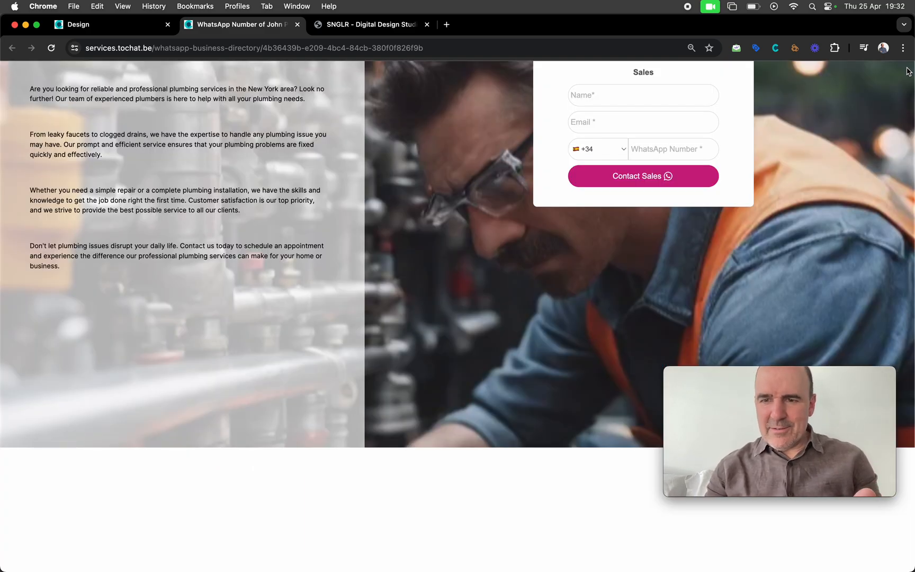
{"action": "scroll", "coordinate": [726, 63], "scroll_direction": "up", "scroll_amount": 3}
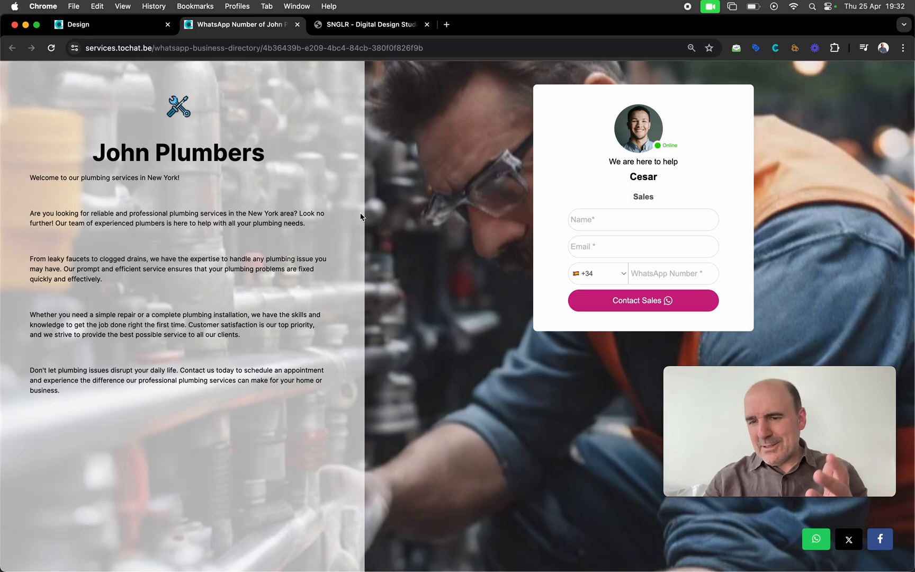
{"action": "left_click", "coordinate": [80, 24]}
Open the John Plumbers widget's Design settings and scroll down to the countdown options
{"action": "scroll", "coordinate": [274, 252], "scroll_direction": "up", "scroll_amount": 5}
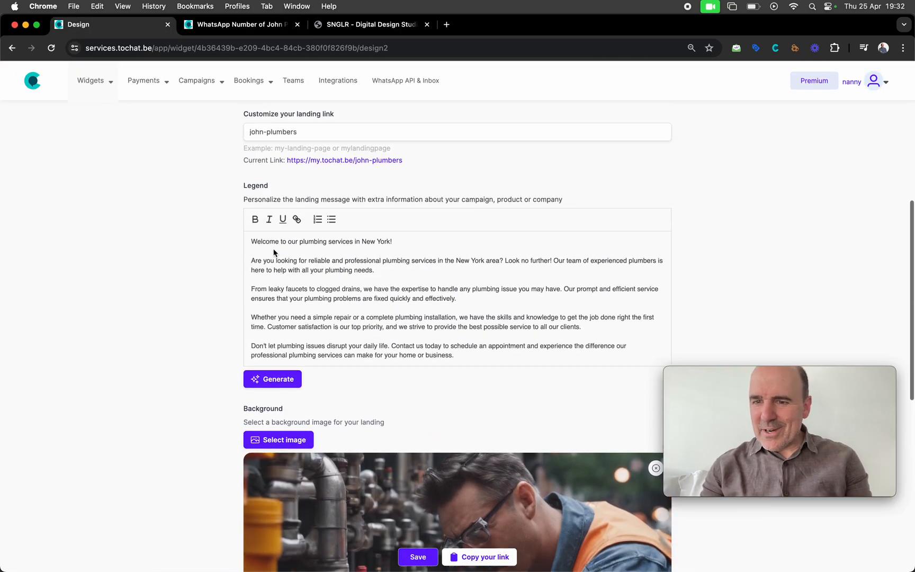
{"action": "scroll", "coordinate": [274, 252], "scroll_direction": "up", "scroll_amount": 7}
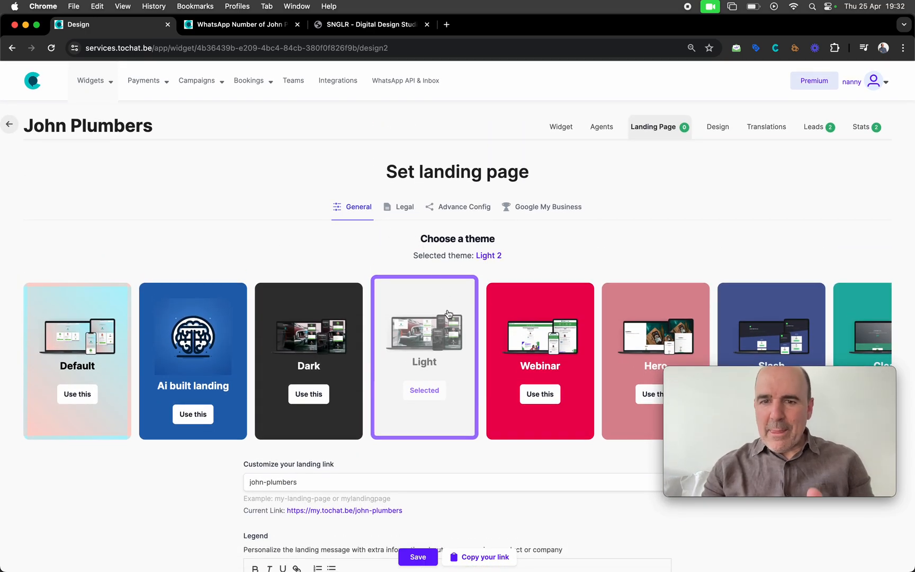
{"action": "scroll", "coordinate": [609, 339], "scroll_direction": "right", "scroll_amount": 5}
{"action": "scroll", "coordinate": [610, 337], "scroll_direction": "left", "scroll_amount": 5}
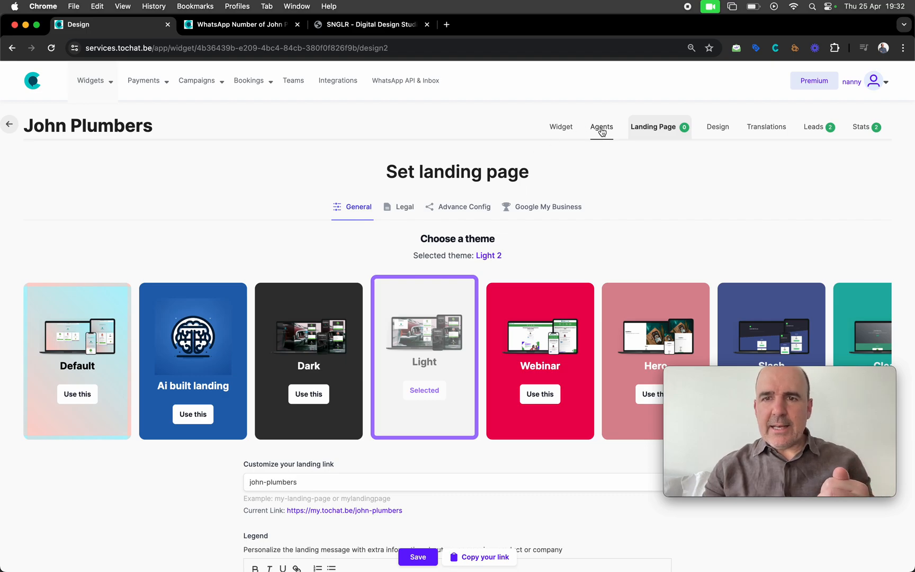
{"action": "left_click", "coordinate": [718, 127]}
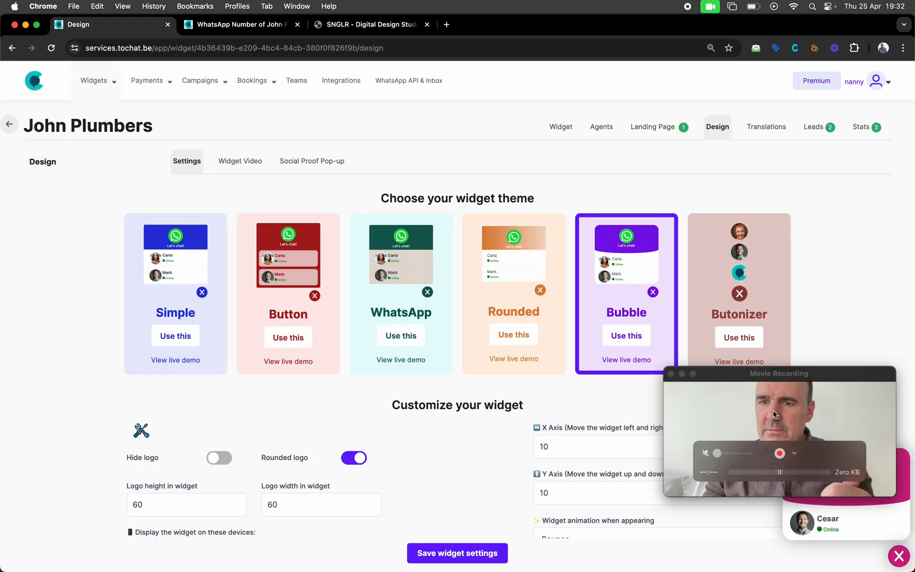
{"action": "left_click_drag", "start_coordinate": [786, 367], "coordinate": [782, 95]}
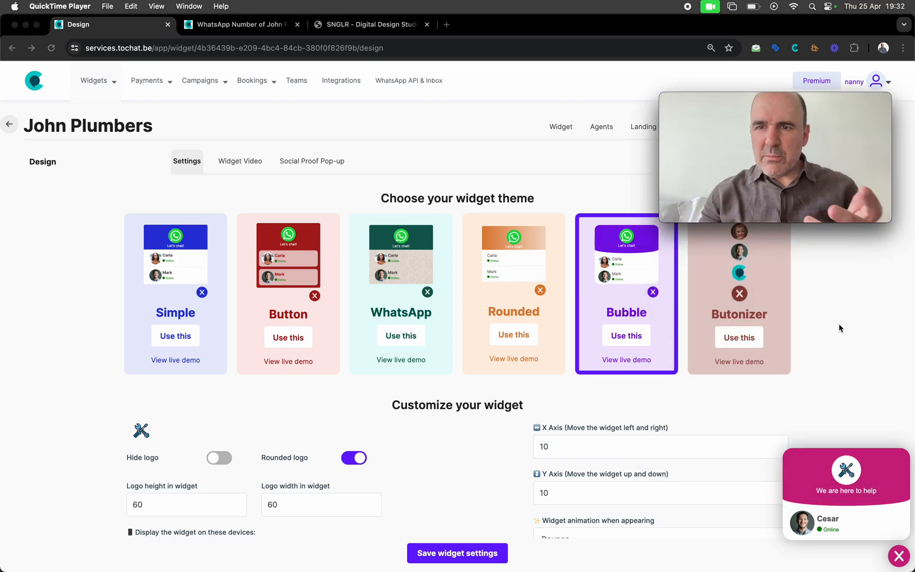
{"action": "scroll", "coordinate": [456, 289], "scroll_direction": "down", "scroll_amount": 10}
{"action": "scroll", "coordinate": [455, 292], "scroll_direction": "down", "scroll_amount": 6}
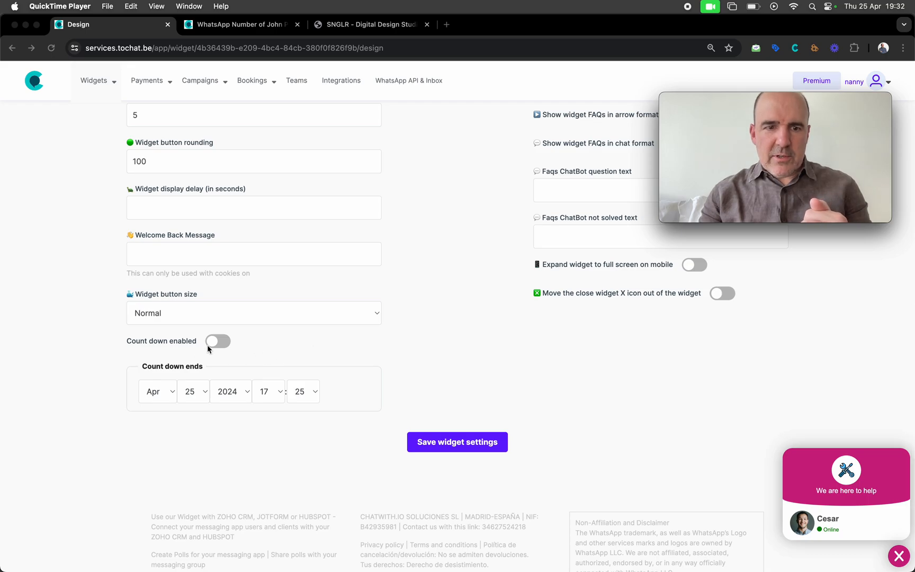
Enable the countdown ending 26 April 2024 at 17:25 and save the widget settings
{"action": "left_click", "coordinate": [219, 346]}
{"action": "left_click", "coordinate": [218, 341]}
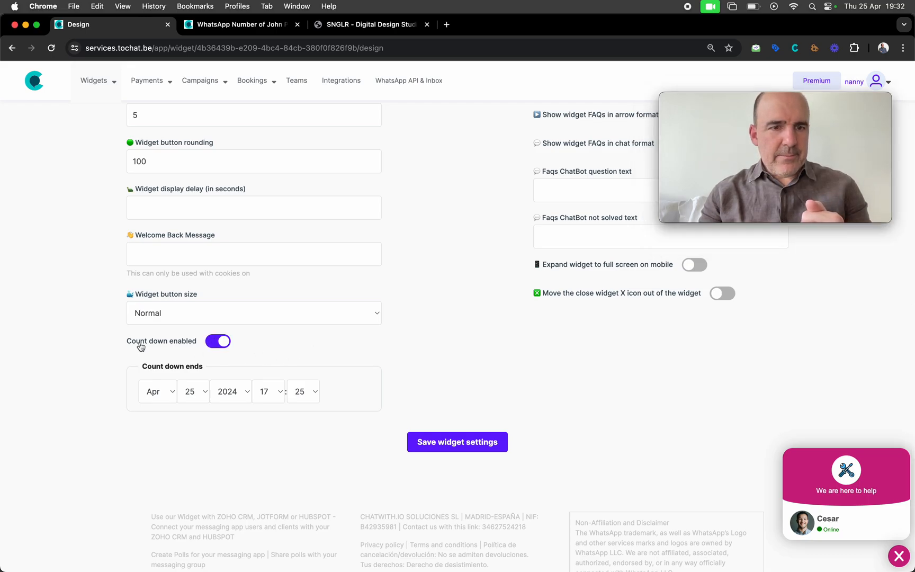
{"action": "left_click", "coordinate": [195, 399]}
{"action": "left_click", "coordinate": [193, 404]}
{"action": "left_click", "coordinate": [423, 449]}
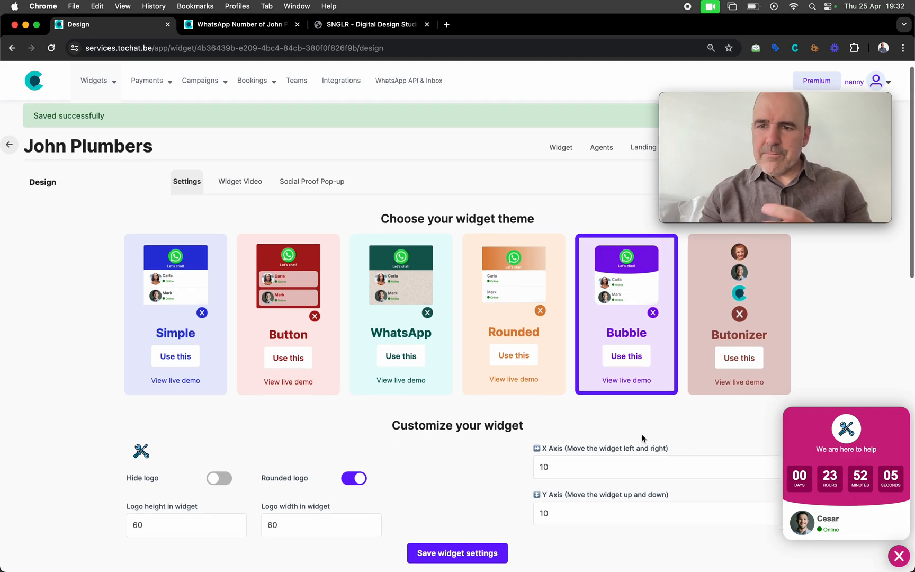
{"action": "scroll", "coordinate": [643, 440], "scroll_direction": "down", "scroll_amount": 8}
{"action": "scroll", "coordinate": [644, 439], "scroll_direction": "up", "scroll_amount": 8}
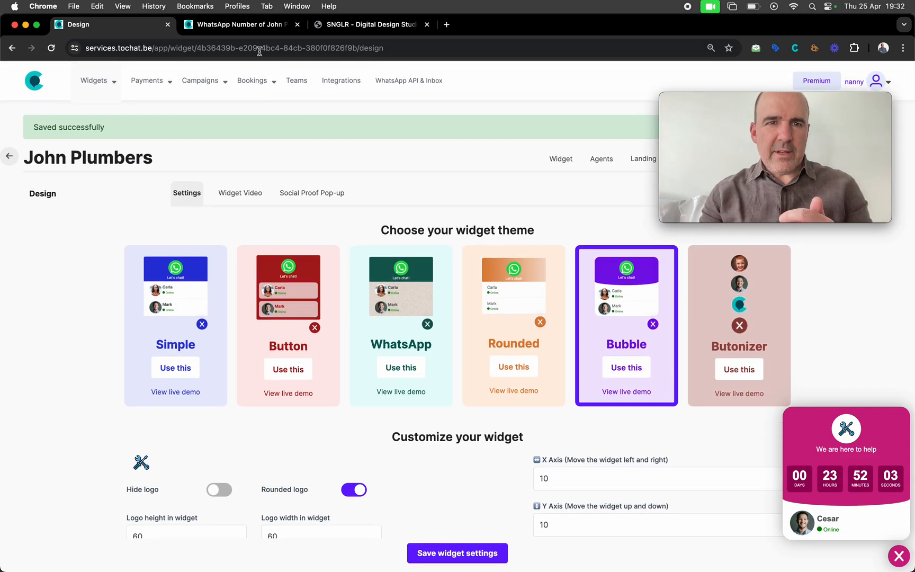
{"action": "left_click", "coordinate": [253, 26]}
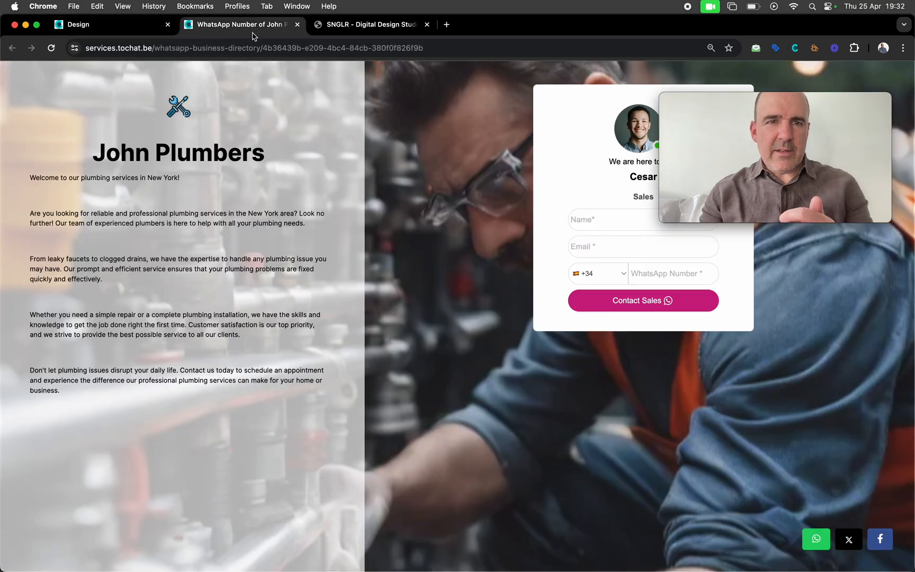
{"action": "left_click", "coordinate": [51, 47]}
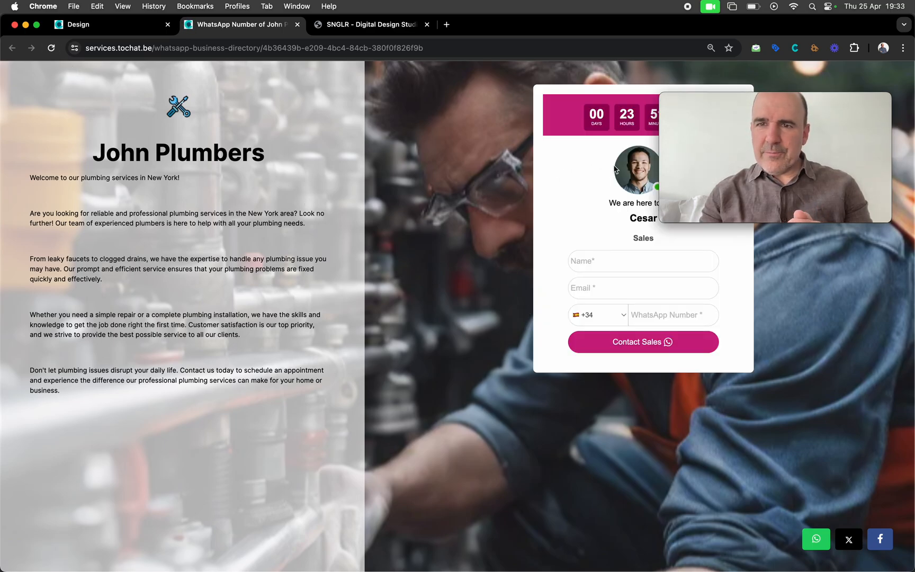
{"action": "left_click", "coordinate": [368, 29]}
{"action": "key", "text": "super+r"}
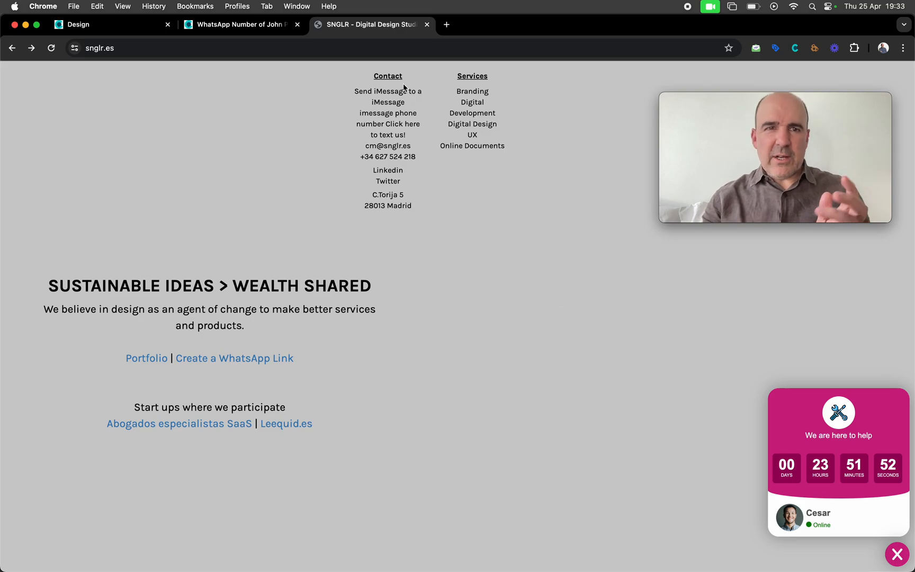
{"action": "left_click", "coordinate": [247, 25]}
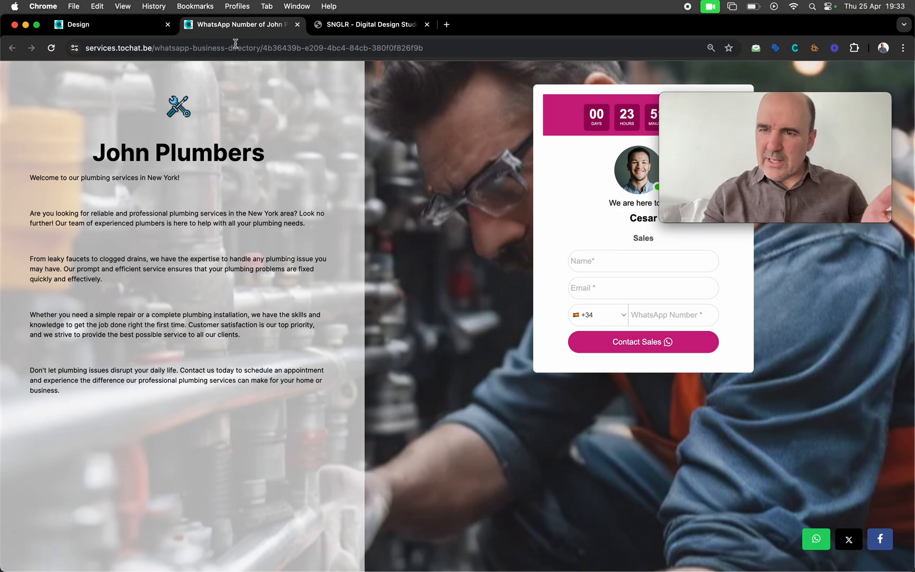
{"action": "left_click", "coordinate": [120, 33]}
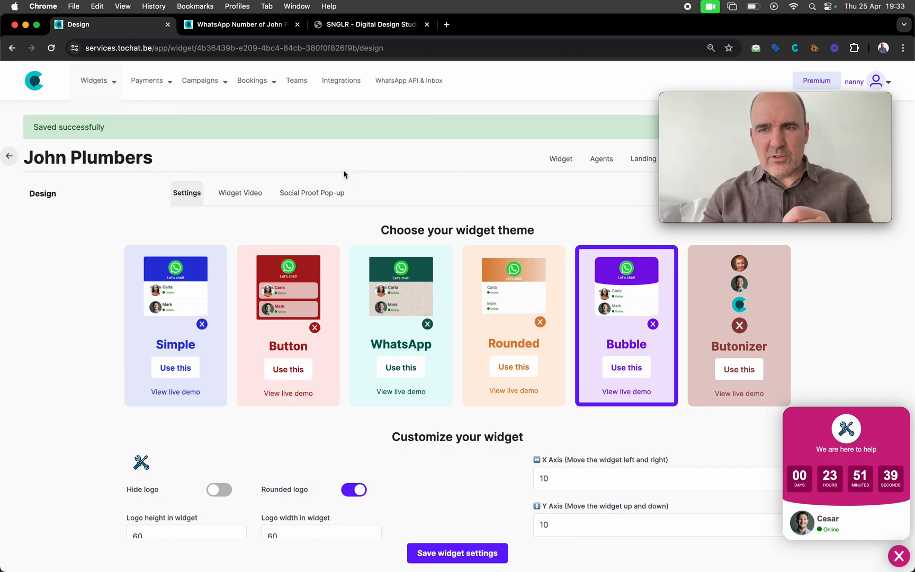
Open the My widgets list through Widgets > Create and edit
{"action": "mouse_move", "coordinate": [210, 91]}
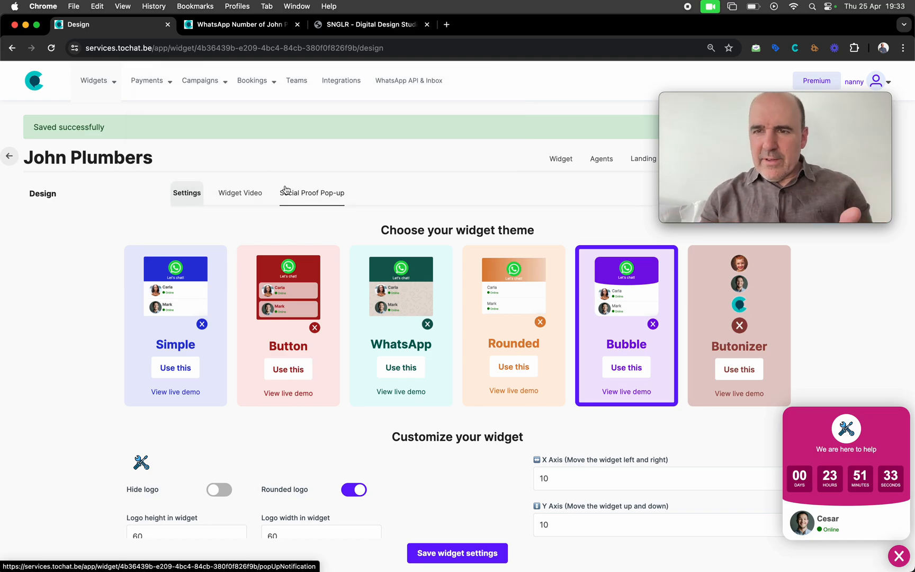
{"action": "mouse_move", "coordinate": [94, 81]}
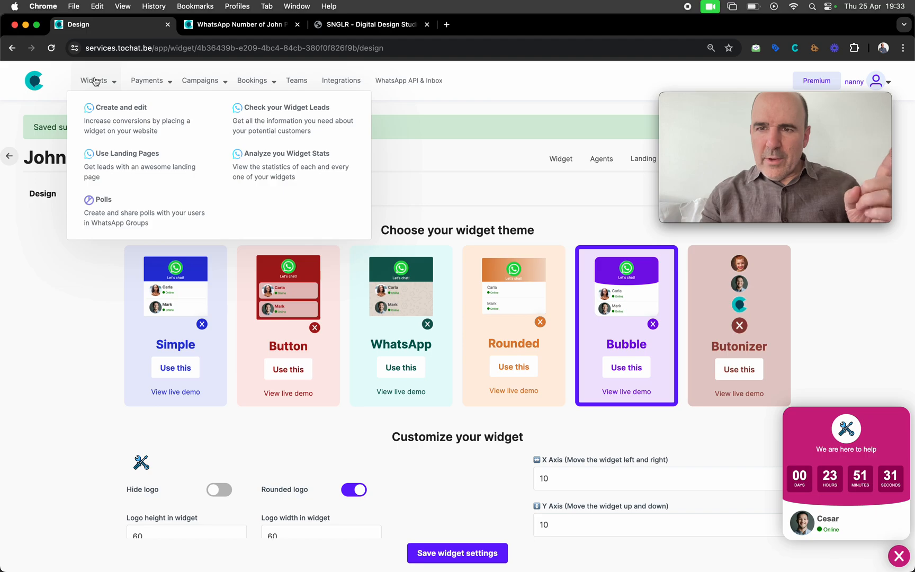
{"action": "left_click", "coordinate": [117, 122]}
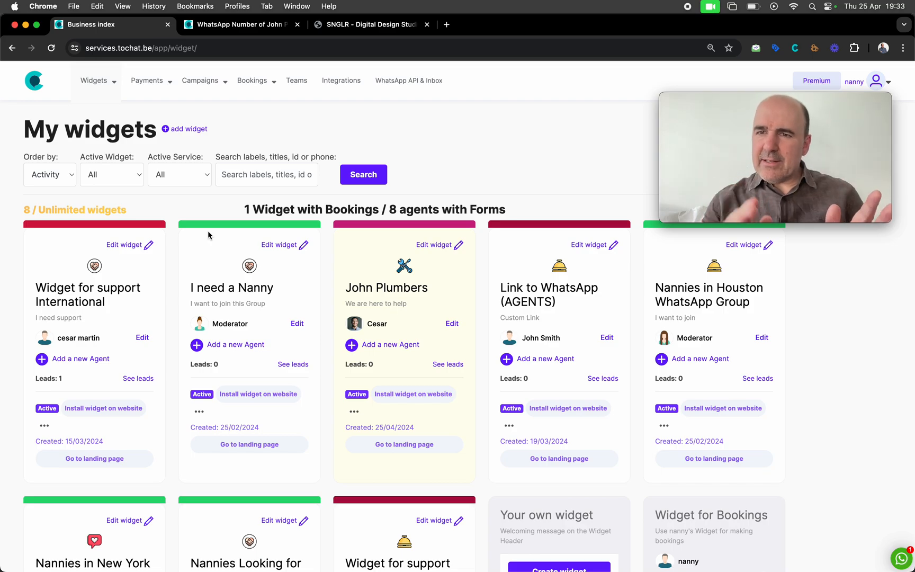
{"action": "scroll", "coordinate": [335, 332], "scroll_direction": "down", "scroll_amount": 5}
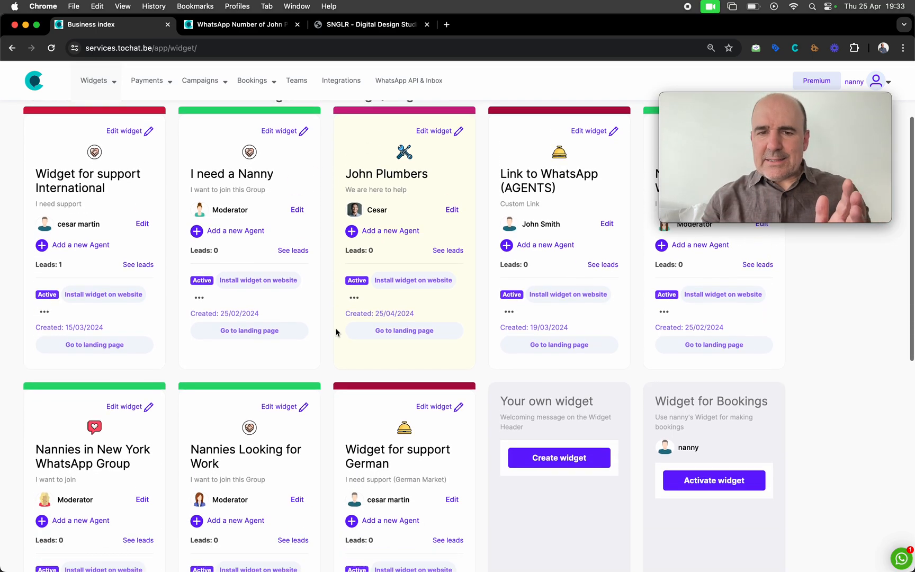
{"action": "scroll", "coordinate": [335, 333], "scroll_direction": "up", "scroll_amount": 5}
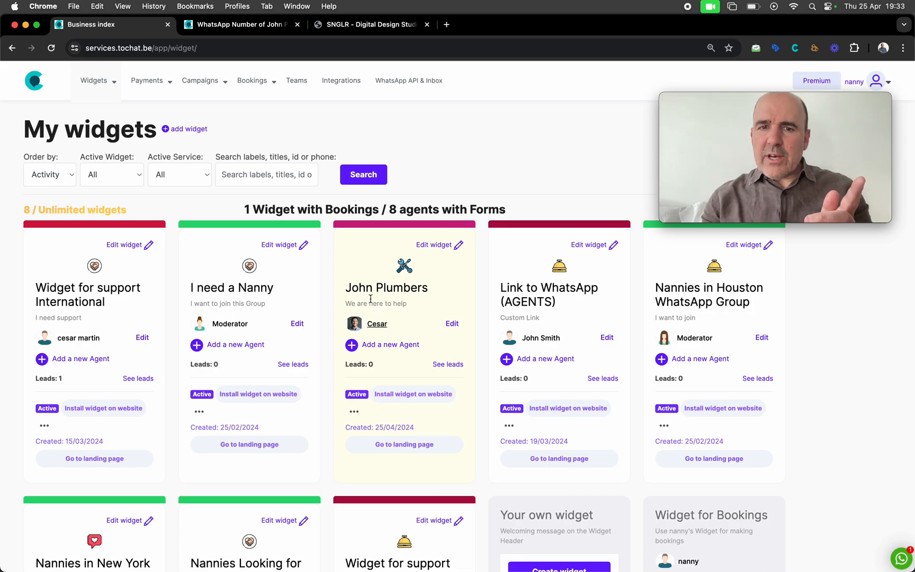
Clone the John Plumbers widget and open the new copy for editing
{"action": "left_click", "coordinate": [354, 411]}
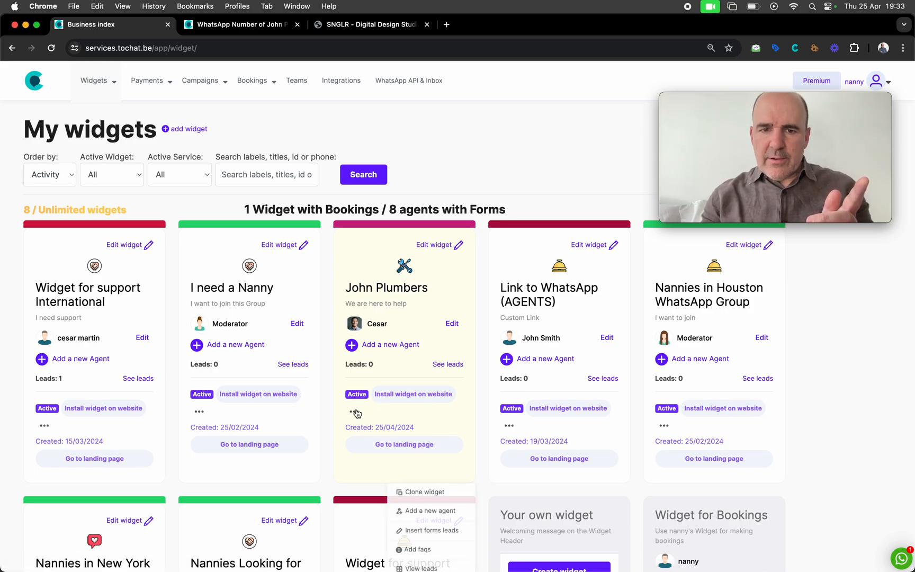
{"action": "left_click", "coordinate": [422, 493]}
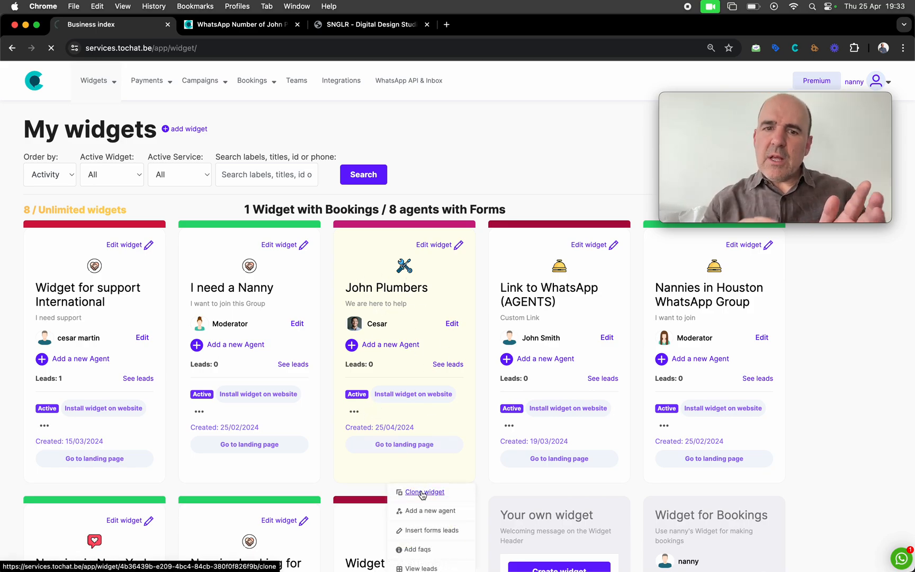
{"action": "scroll", "coordinate": [421, 488], "scroll_direction": "down", "scroll_amount": 3}
{"action": "scroll", "coordinate": [421, 489], "scroll_direction": "down", "scroll_amount": 2}
{"action": "scroll", "coordinate": [413, 466], "scroll_direction": "up", "scroll_amount": 1}
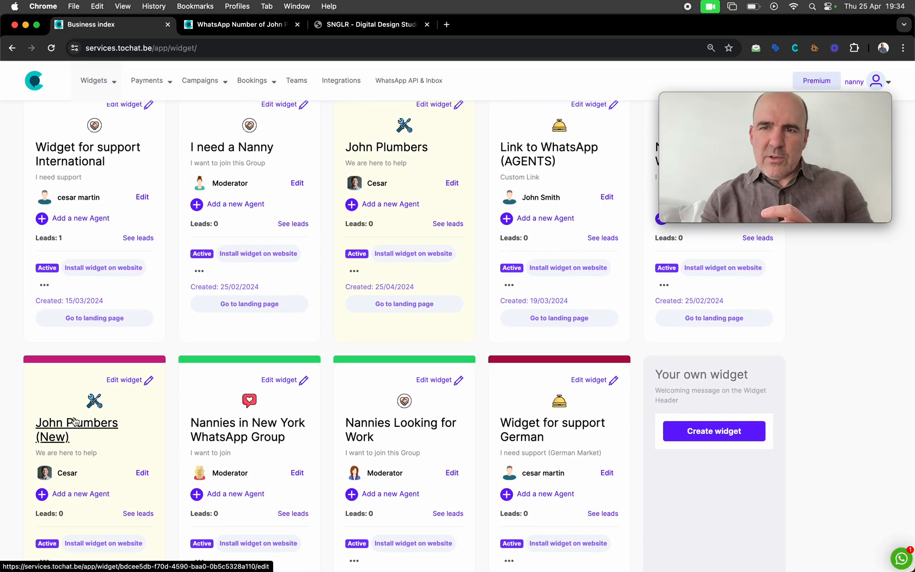
{"action": "left_click", "coordinate": [123, 380]}
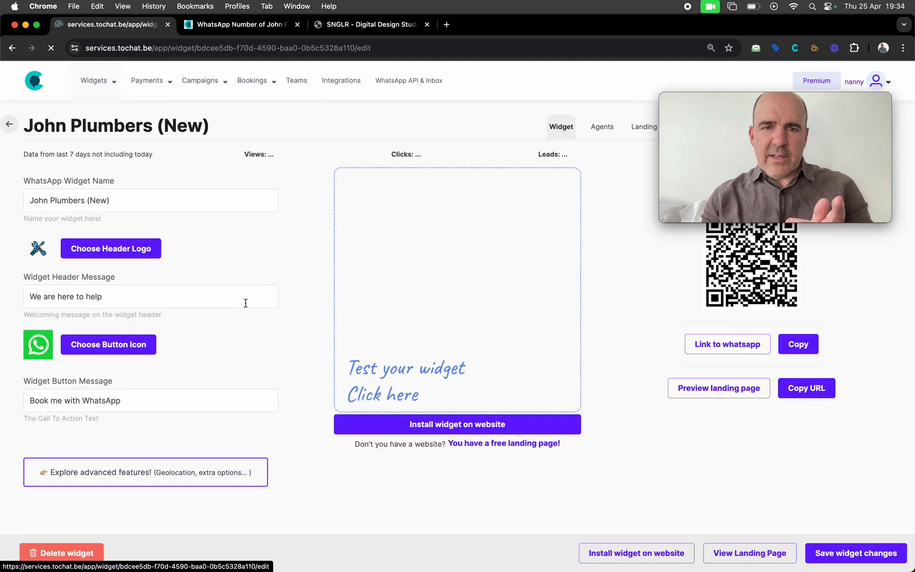
Rename the copy to John Moving Company, give it a car header logo, and save
{"action": "left_click_drag", "start_coordinate": [64, 200], "coordinate": [122, 199]}
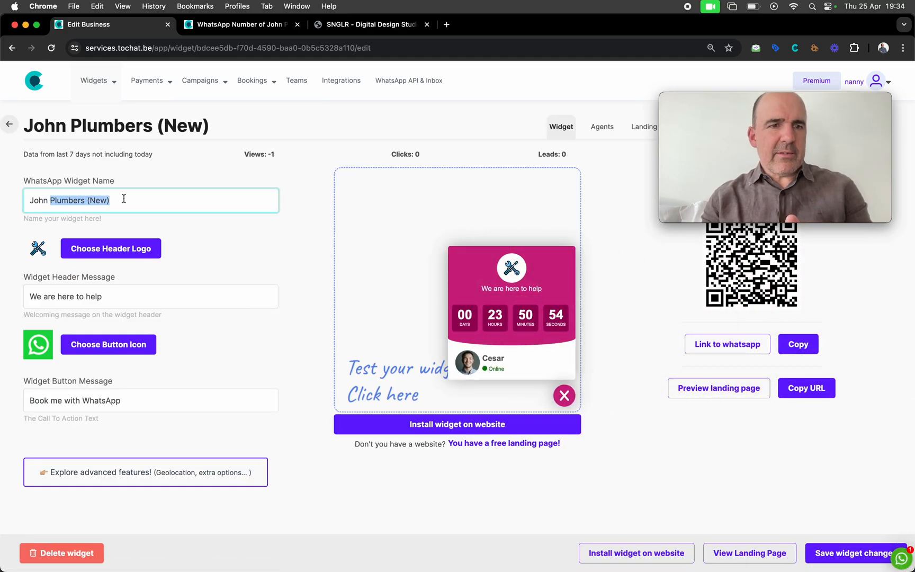
{"action": "type", "text": "Moving Company"}
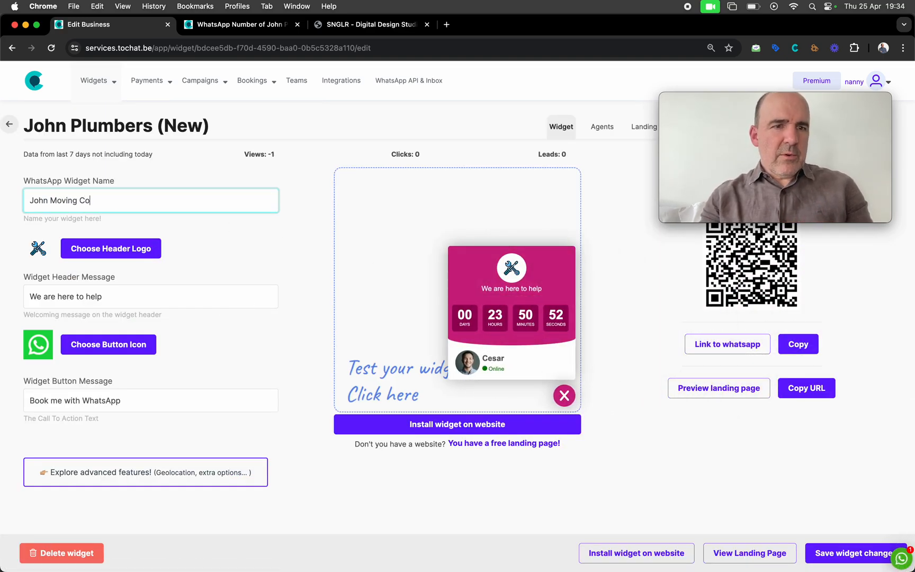
{"action": "left_click", "coordinate": [150, 255]}
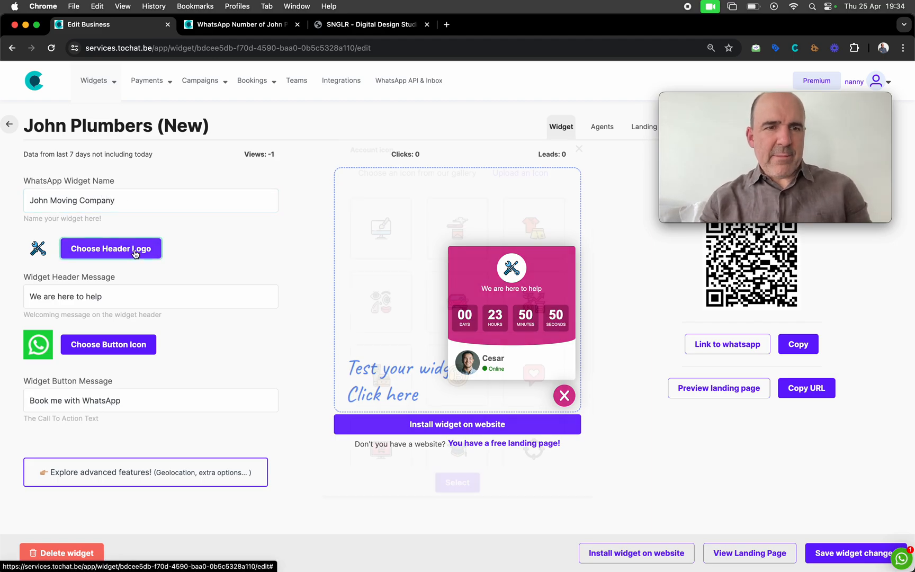
{"action": "left_click", "coordinate": [460, 315]}
{"action": "left_click", "coordinate": [458, 483]}
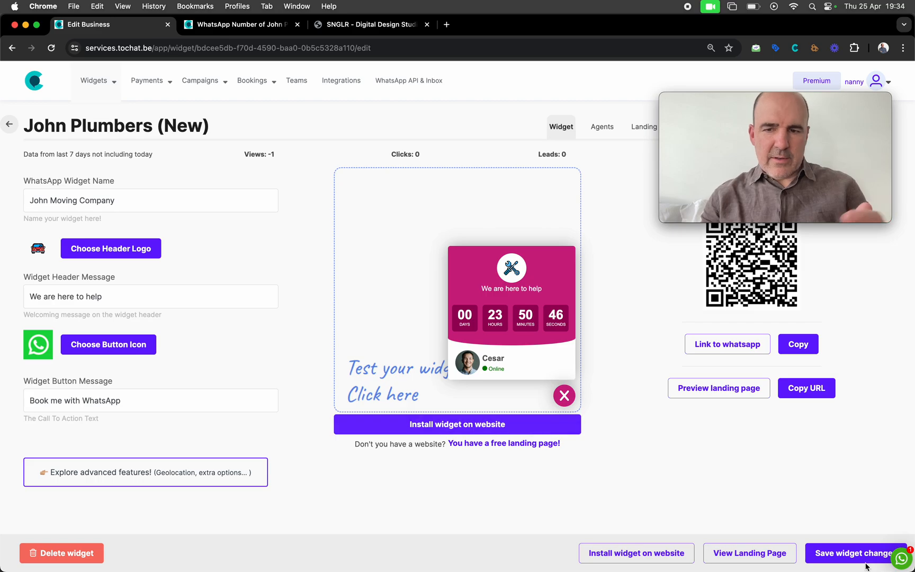
{"action": "left_click", "coordinate": [851, 552]}
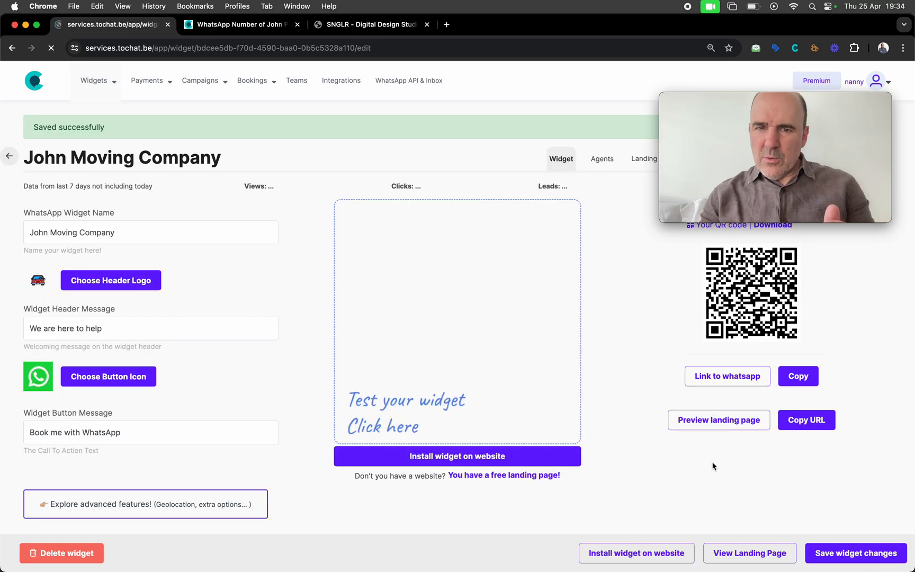
Give the copied widget's only agent a new WhatsApp number and agent name, then save
{"action": "left_click", "coordinate": [612, 160]}
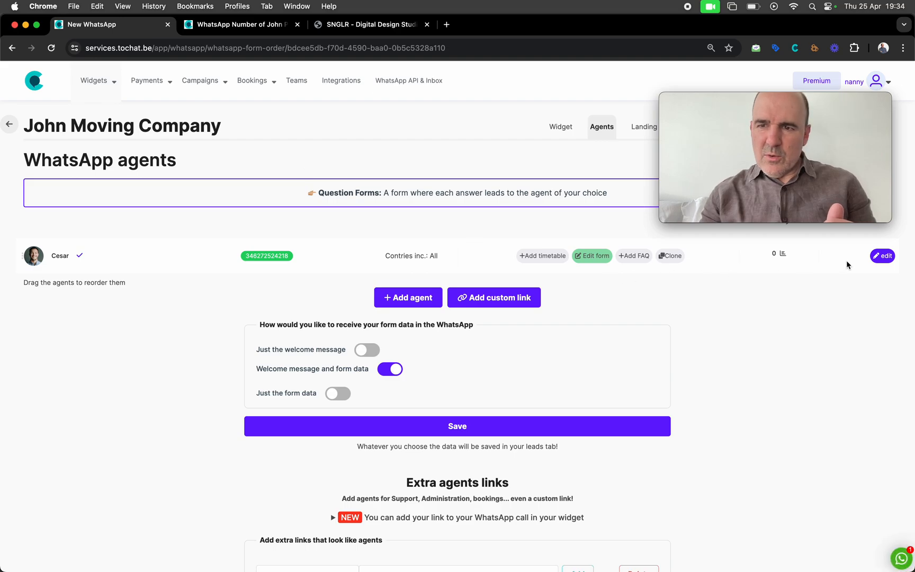
{"action": "left_click", "coordinate": [883, 256]}
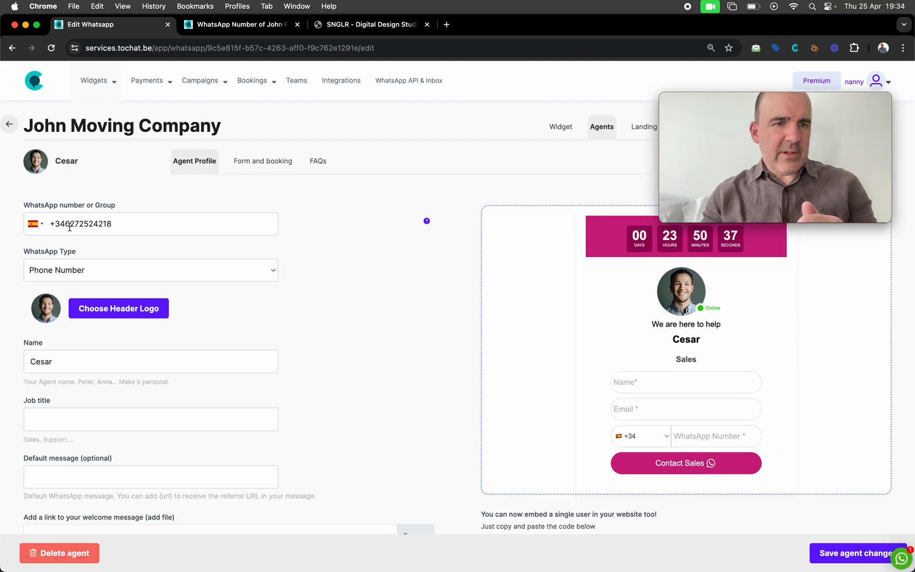
{"action": "left_click_drag", "start_coordinate": [65, 224], "coordinate": [112, 223]}
{"action": "type", "text": "666777888"}
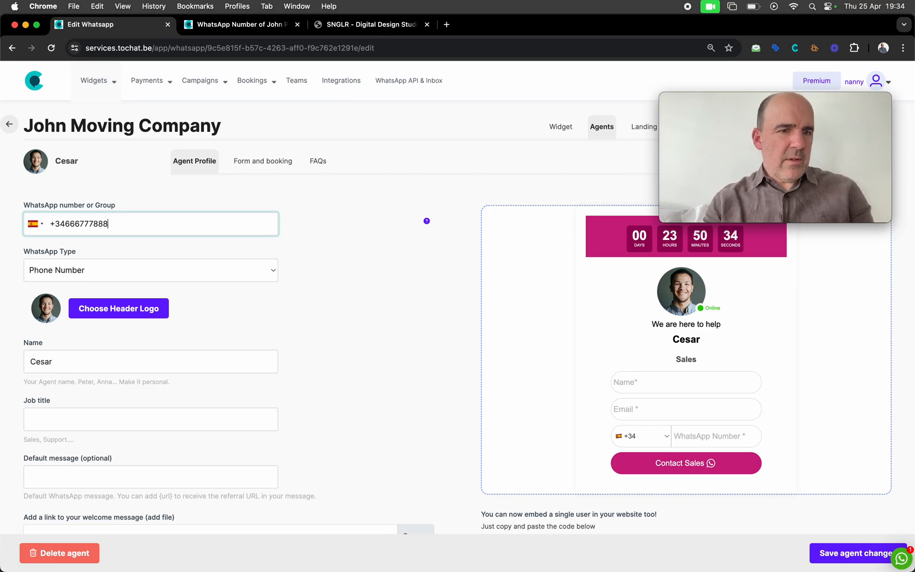
{"action": "left_click", "coordinate": [170, 359]}
{"action": "key", "text": "super+a"}
{"action": "type", "text": "Paul"}
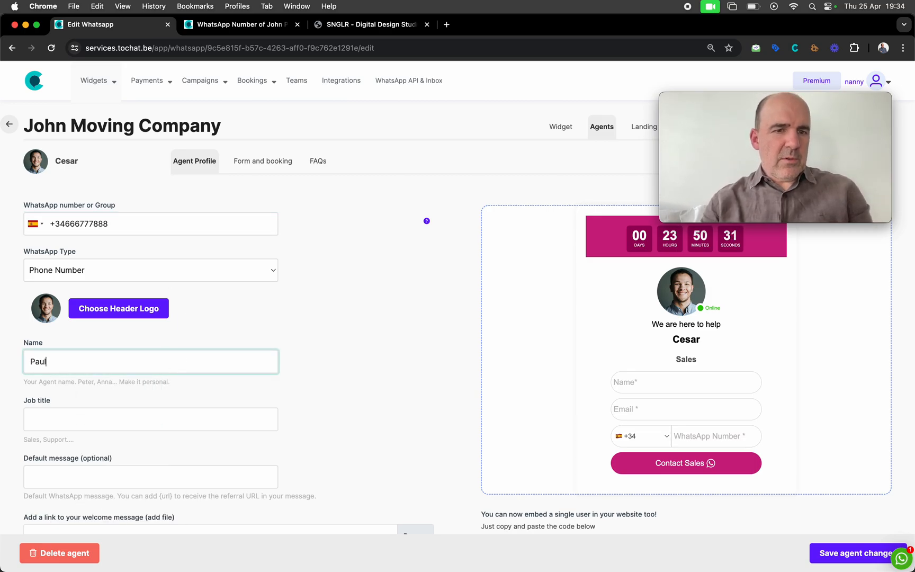
{"action": "left_click", "coordinate": [366, 364]}
{"action": "left_click", "coordinate": [824, 561]}
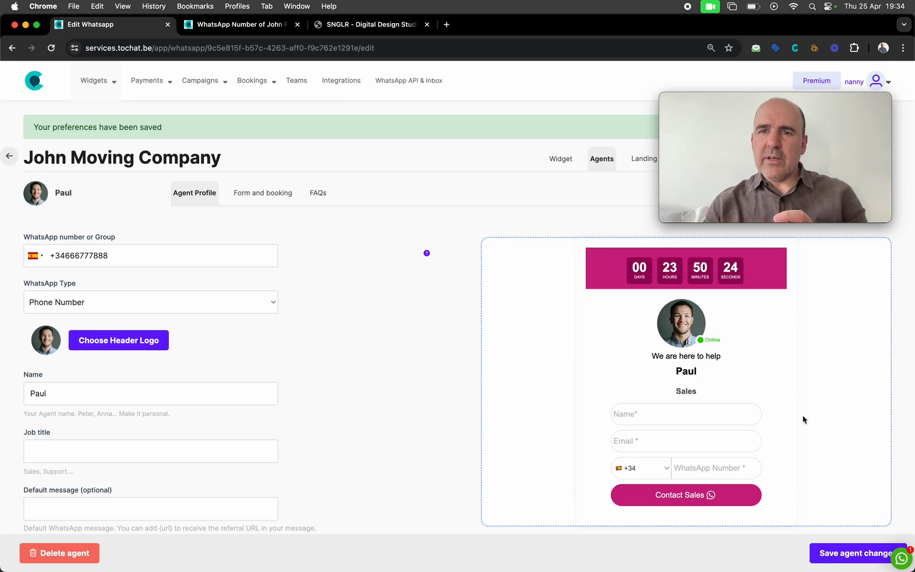
Review the My widgets cards, now nine including John Moving Company and John Plumbers
{"action": "mouse_move", "coordinate": [98, 81]}
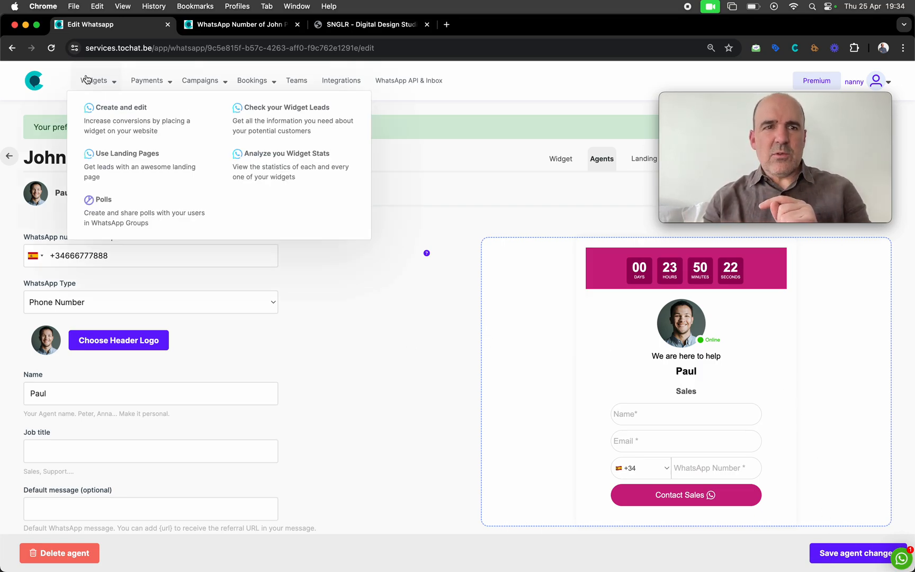
{"action": "left_click", "coordinate": [106, 118]}
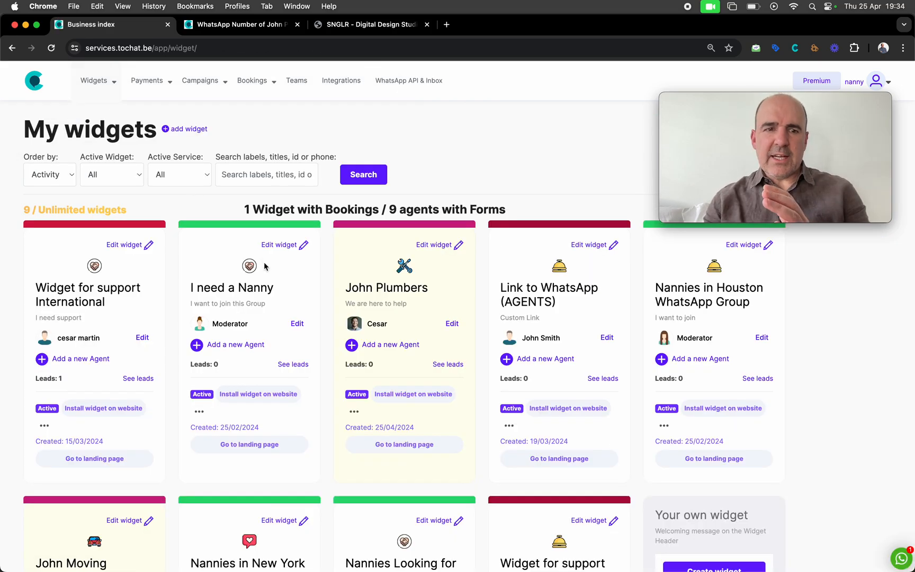
{"action": "scroll", "coordinate": [265, 266], "scroll_direction": "down", "scroll_amount": 5}
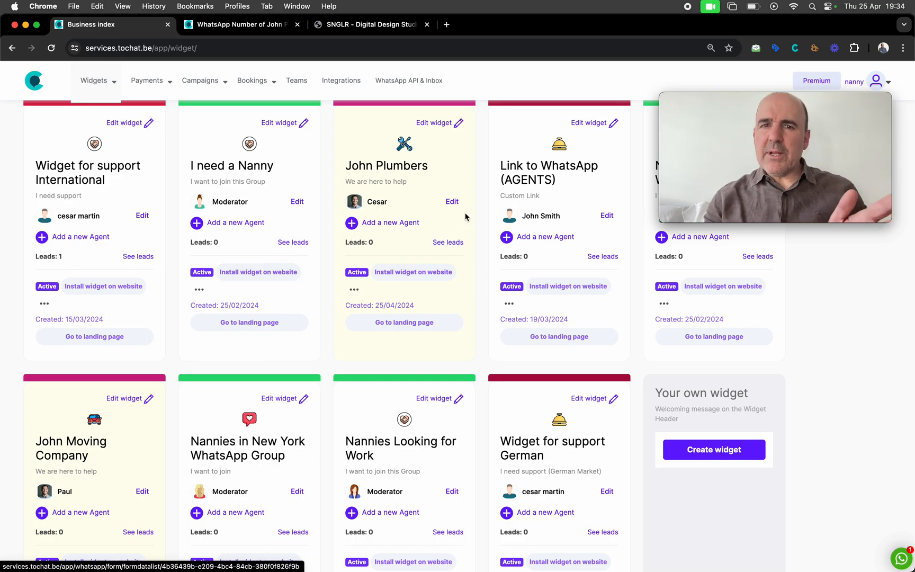
{"action": "scroll", "coordinate": [459, 238], "scroll_direction": "up", "scroll_amount": 5}
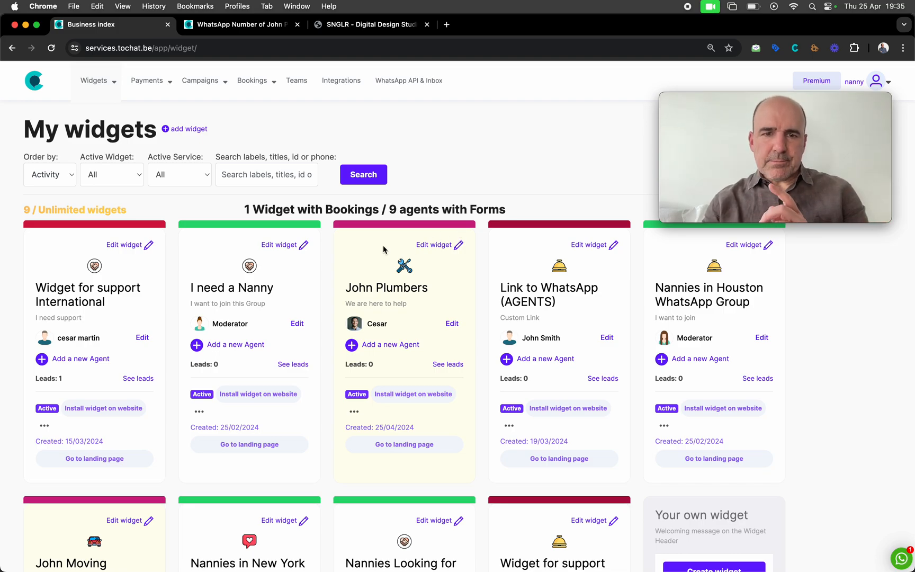
Add a new agent to John Plumbers and type the agent name with 'Payments and Invoicing'
{"action": "left_click", "coordinate": [452, 324]}
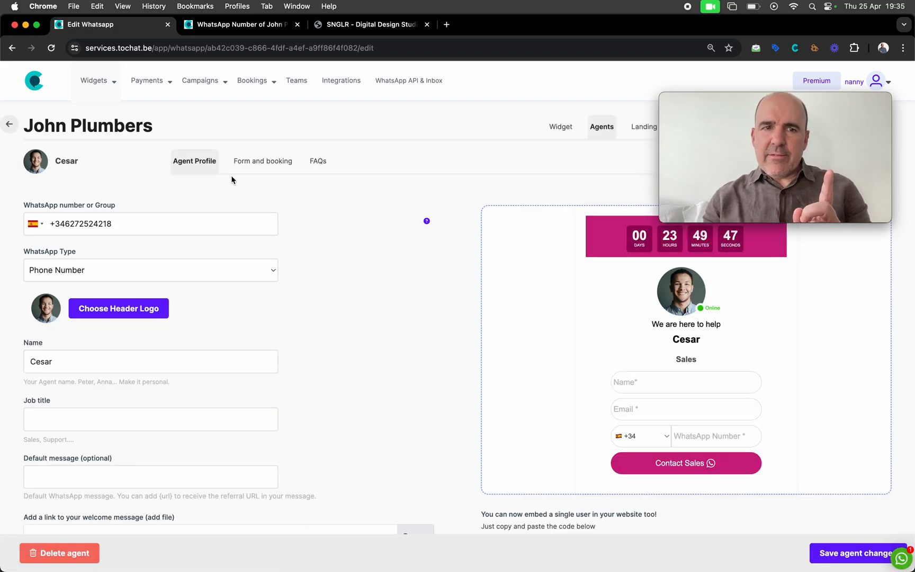
{"action": "left_click", "coordinate": [605, 127]}
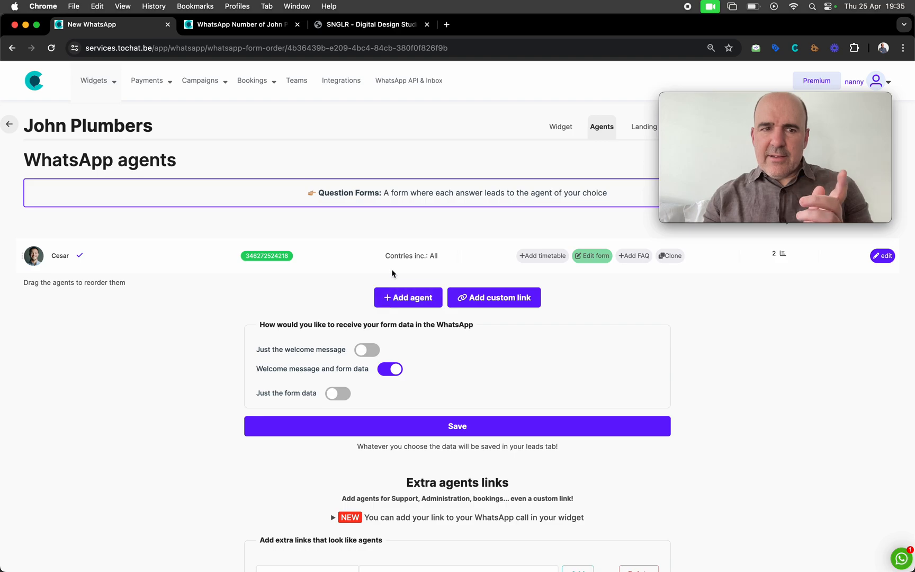
{"action": "left_click", "coordinate": [408, 297]}
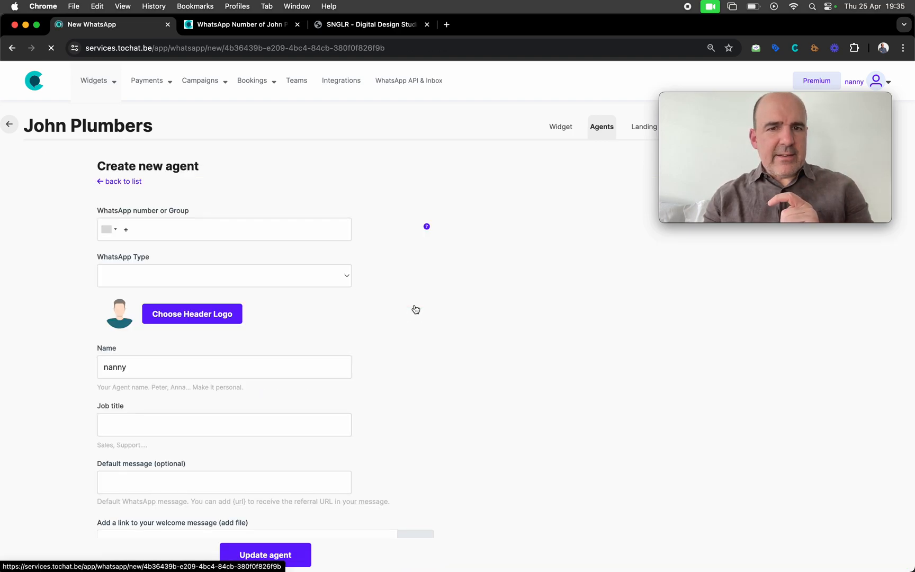
{"action": "double_click", "coordinate": [150, 369]}
{"action": "type", "text": "Pa"}
{"action": "key", "text": "BackSpace"}
{"action": "key", "text": "BackSpace"}
{"action": "type", "text": "Mary - Payments and Invoicing"}
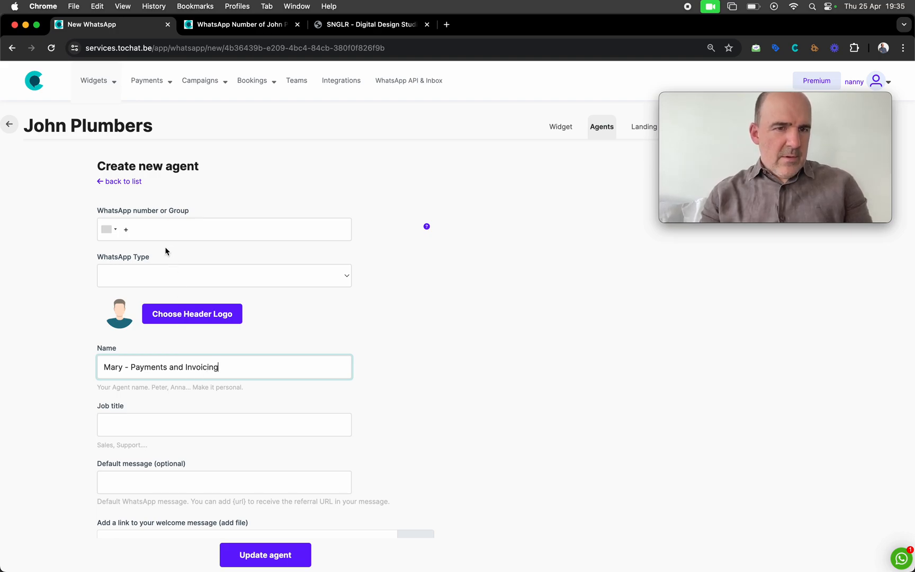
Set WhatsApp type to Phone Number, move 'Payments and Invoicing' into Job title, and save
{"action": "left_click", "coordinate": [155, 232]}
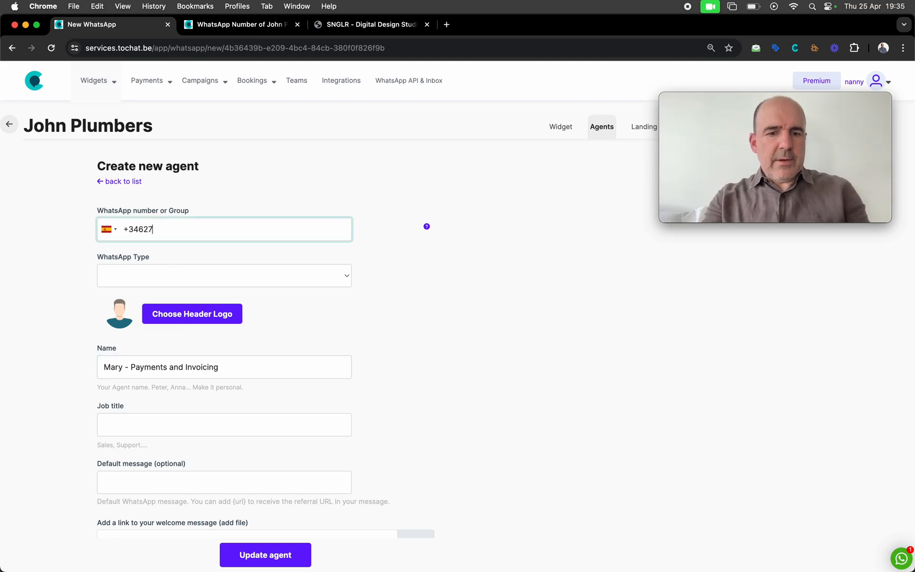
{"action": "left_click", "coordinate": [161, 271]}
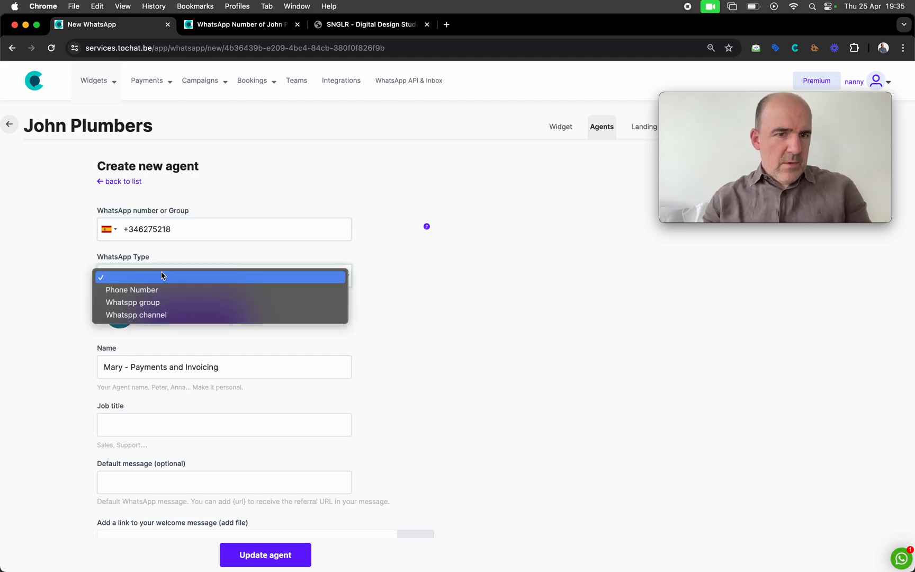
{"action": "left_click", "coordinate": [167, 285]}
{"action": "left_click", "coordinate": [167, 285]}
{"action": "left_click", "coordinate": [167, 296]}
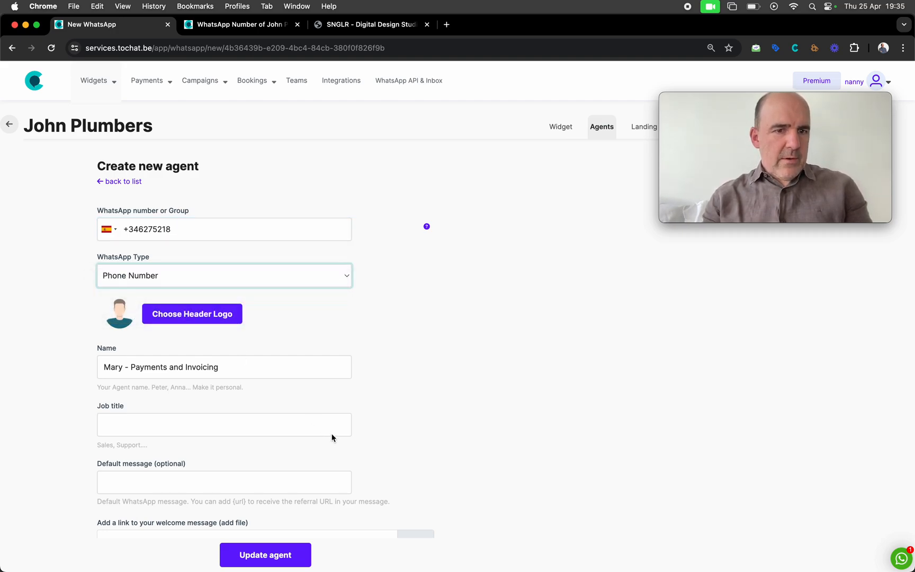
{"action": "left_click_drag", "start_coordinate": [164, 368], "coordinate": [218, 367]}
{"action": "key", "text": "super+c"}
{"action": "key", "text": "BackSpace"}
{"action": "left_click", "coordinate": [188, 422]}
{"action": "key", "text": "super+v"}
{"action": "left_click", "coordinate": [142, 369]}
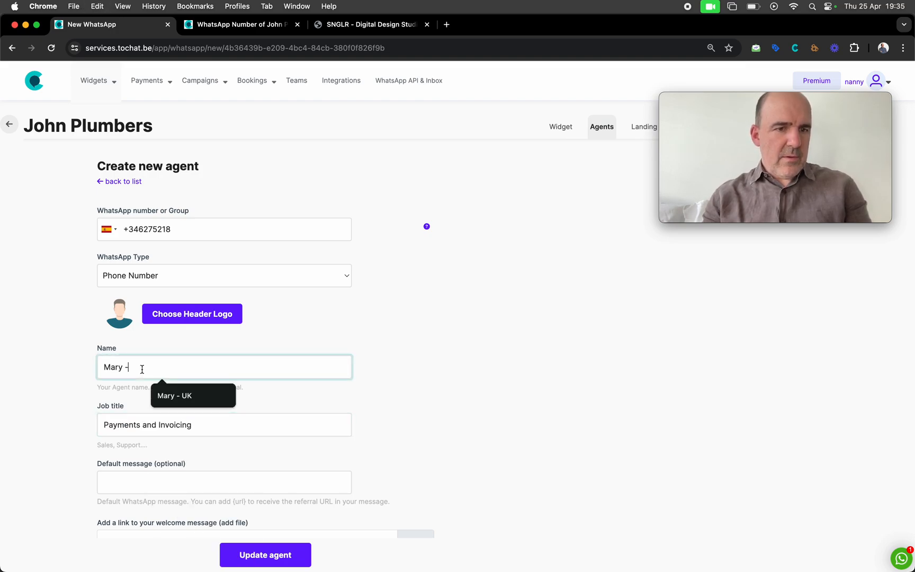
{"action": "left_click", "coordinate": [413, 372]}
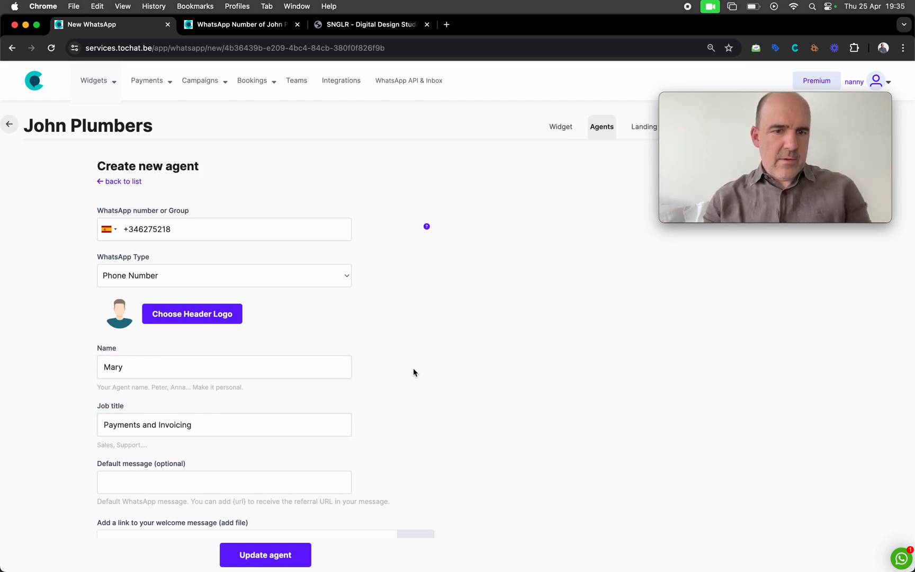
{"action": "left_click", "coordinate": [286, 552]}
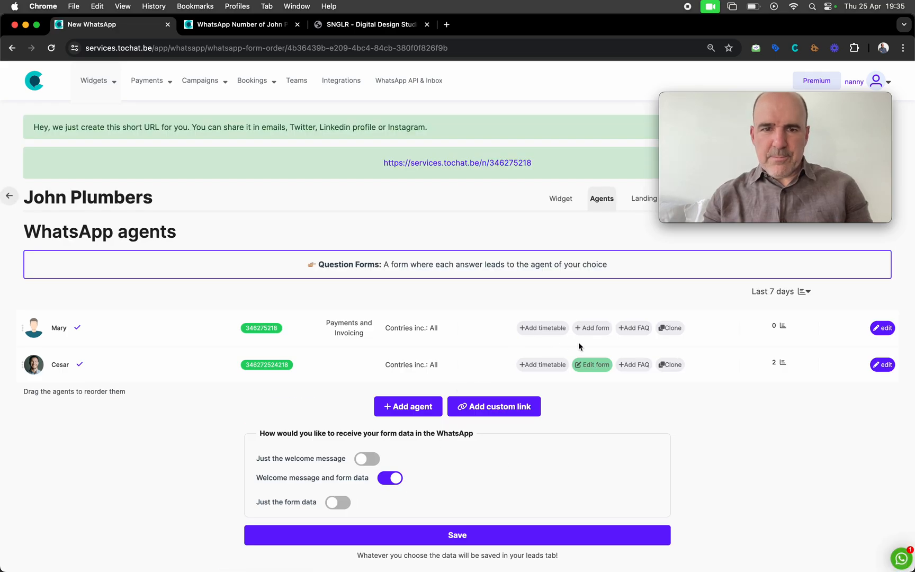
Set the second agent's job title to 'Sales and Support', save, and return to My widgets
{"action": "left_click", "coordinate": [885, 367]}
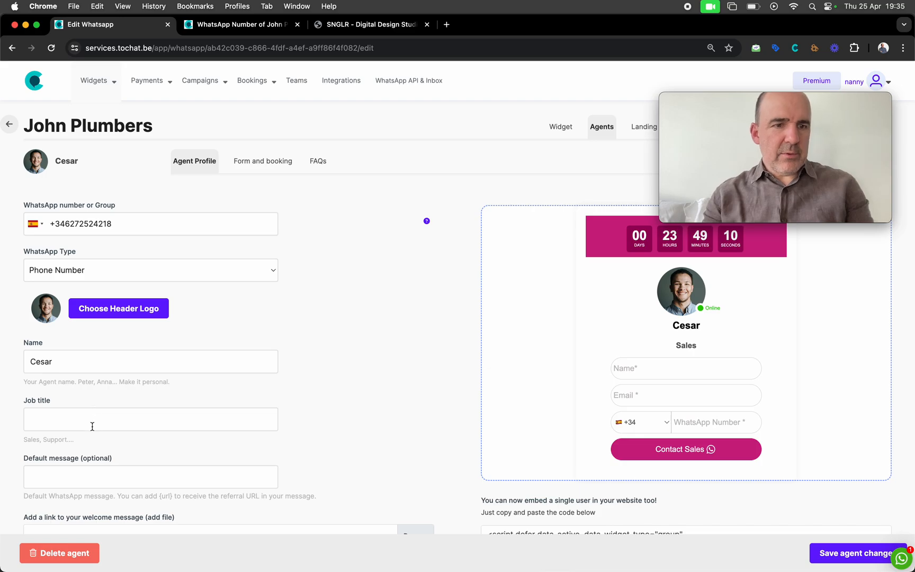
{"action": "left_click", "coordinate": [92, 422]}
{"action": "type", "text": "Sales and "}
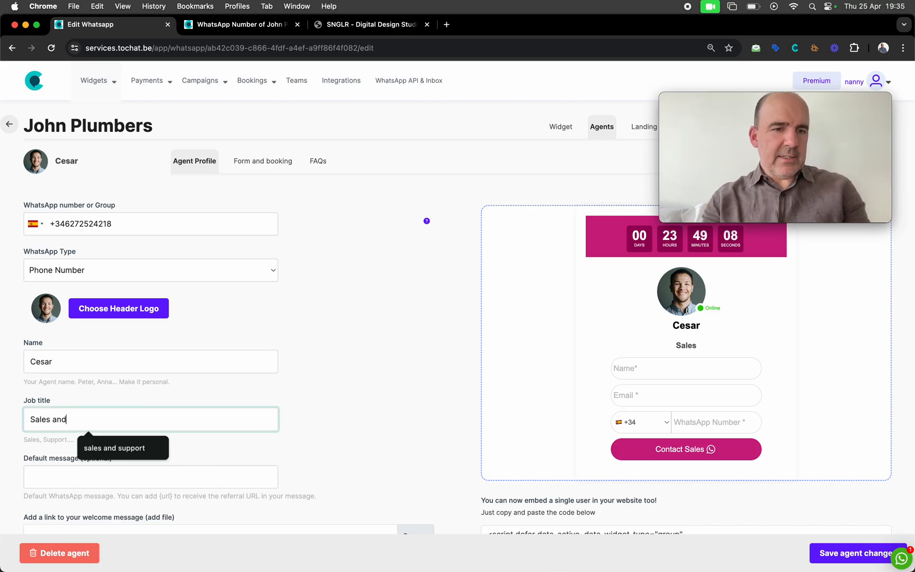
{"action": "type", "text": "Suyp"}
{"action": "key", "text": "BackSpace"}
{"action": "key", "text": "BackSpace"}
{"action": "type", "text": "pport"}
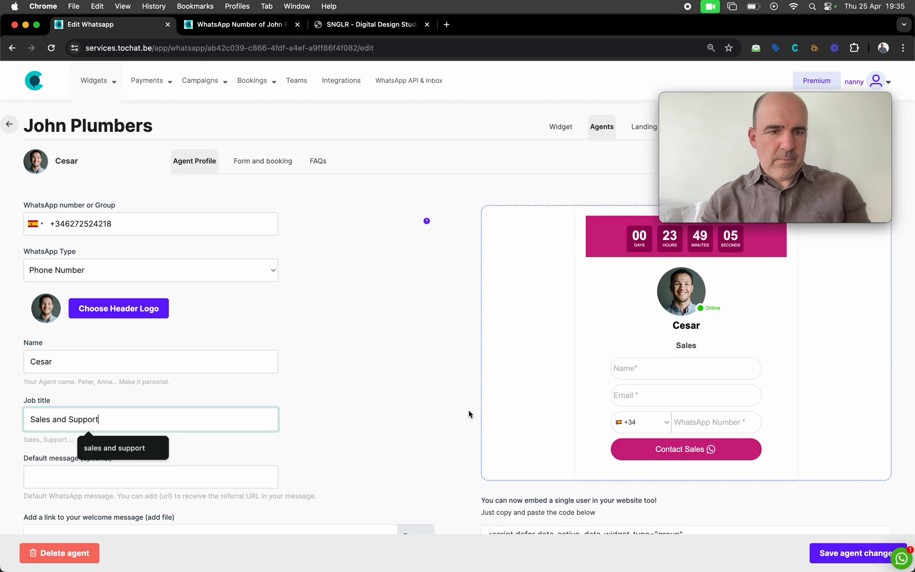
{"action": "left_click", "coordinate": [468, 410]}
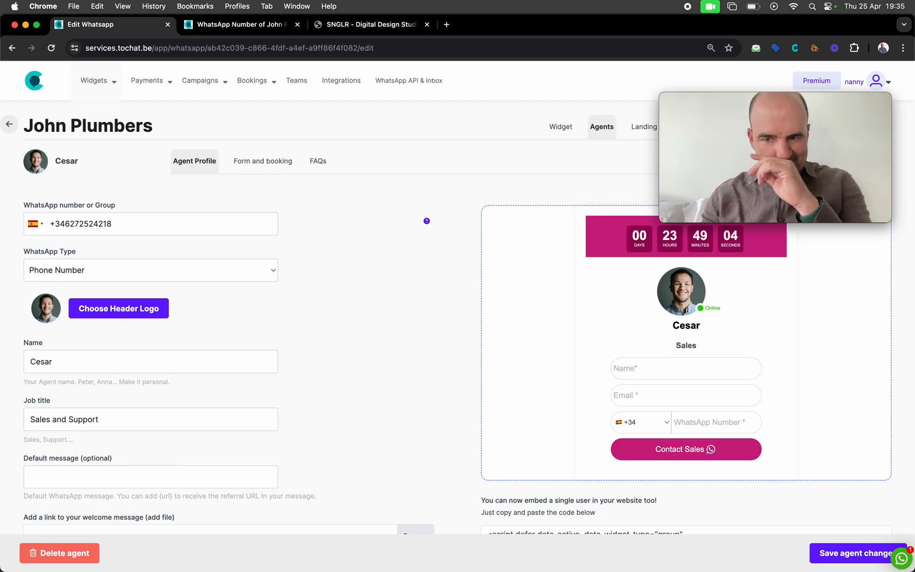
{"action": "left_click", "coordinate": [833, 554]}
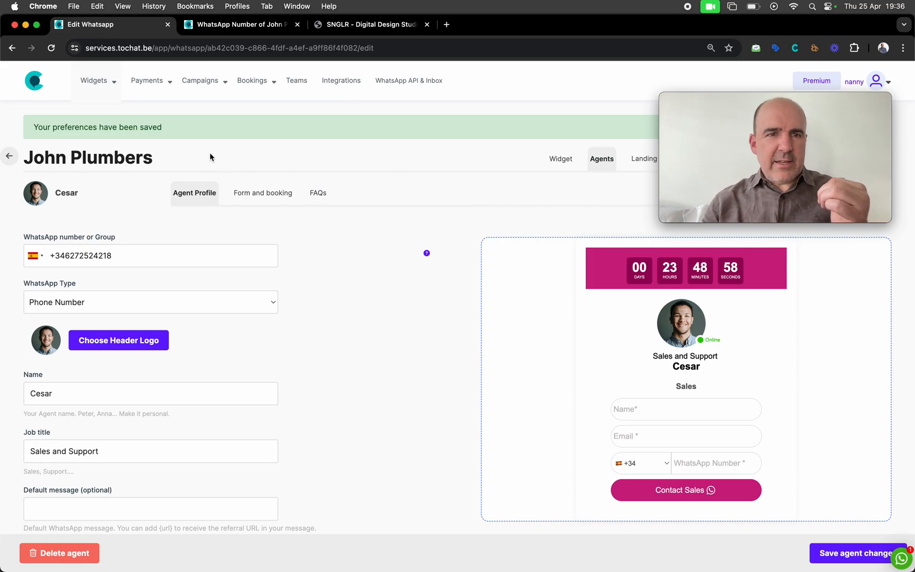
{"action": "mouse_move", "coordinate": [94, 81]}
{"action": "left_click", "coordinate": [119, 107]}
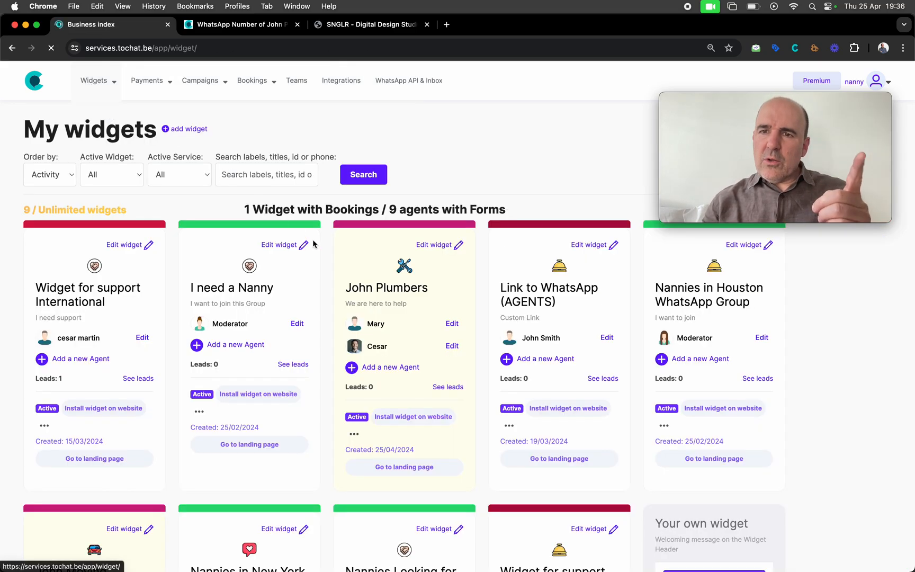
Open the public John Plumbers landing page and check Mary's Payments and Cesar's Sales and Support titles
{"action": "left_click", "coordinate": [397, 293]}
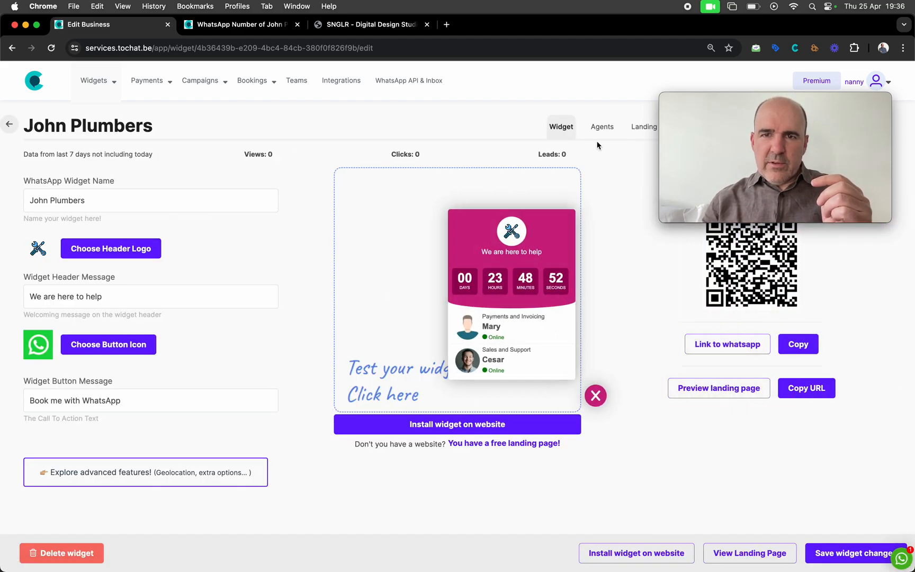
{"action": "left_click", "coordinate": [643, 127]}
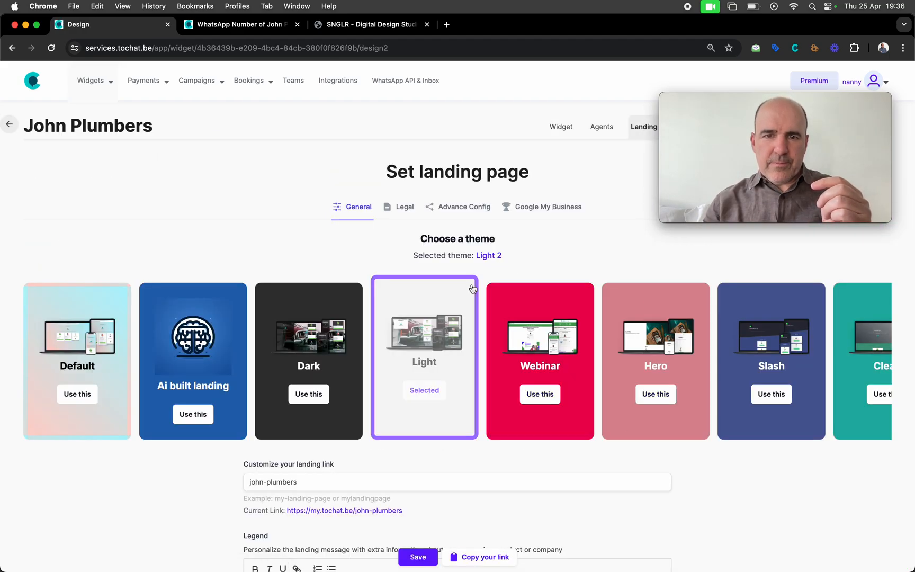
{"action": "scroll", "coordinate": [469, 297], "scroll_direction": "down", "scroll_amount": 2}
{"action": "left_click", "coordinate": [397, 458]}
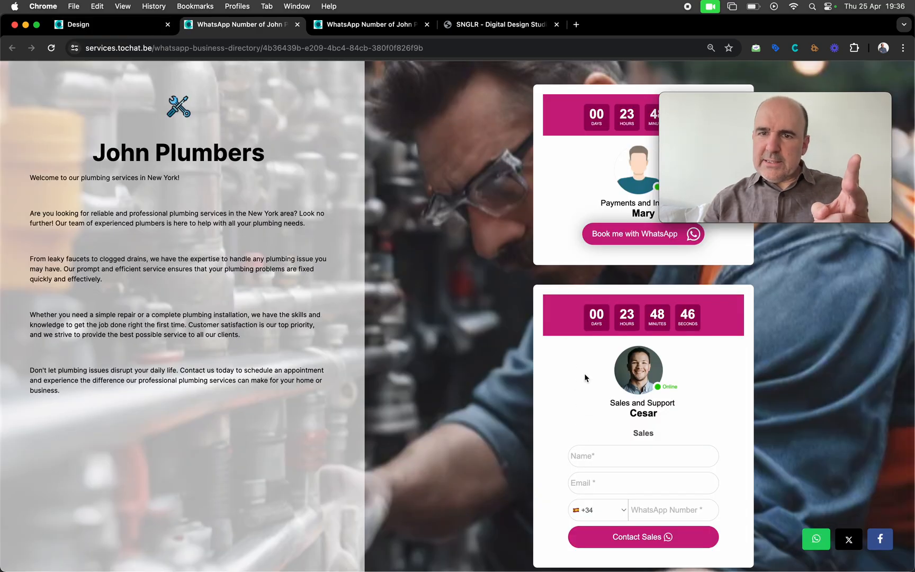
{"action": "double_click", "coordinate": [618, 205]}
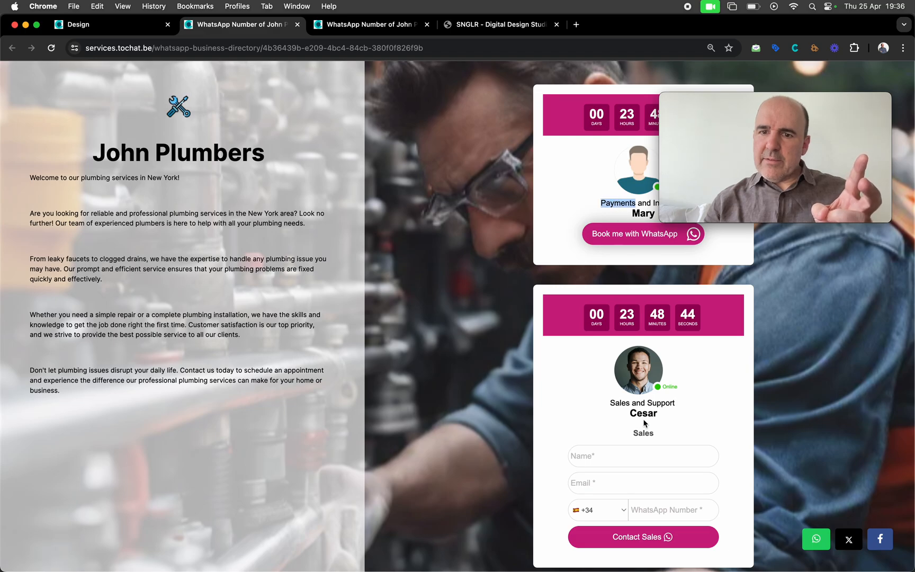
{"action": "triple_click", "coordinate": [653, 401]}
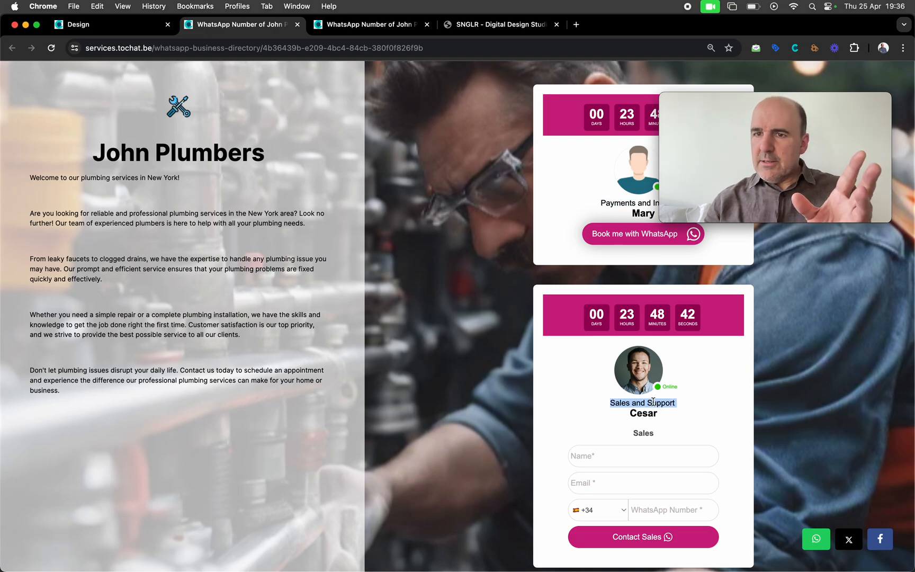
Reload snglr.es and contact Mary through the updated help widget
{"action": "left_click", "coordinate": [480, 28]}
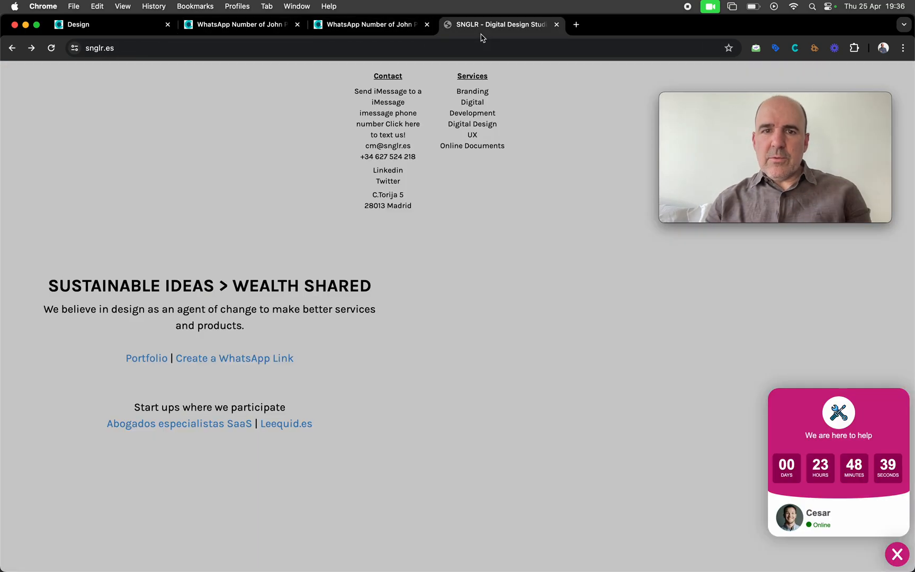
{"action": "key", "text": "super+r"}
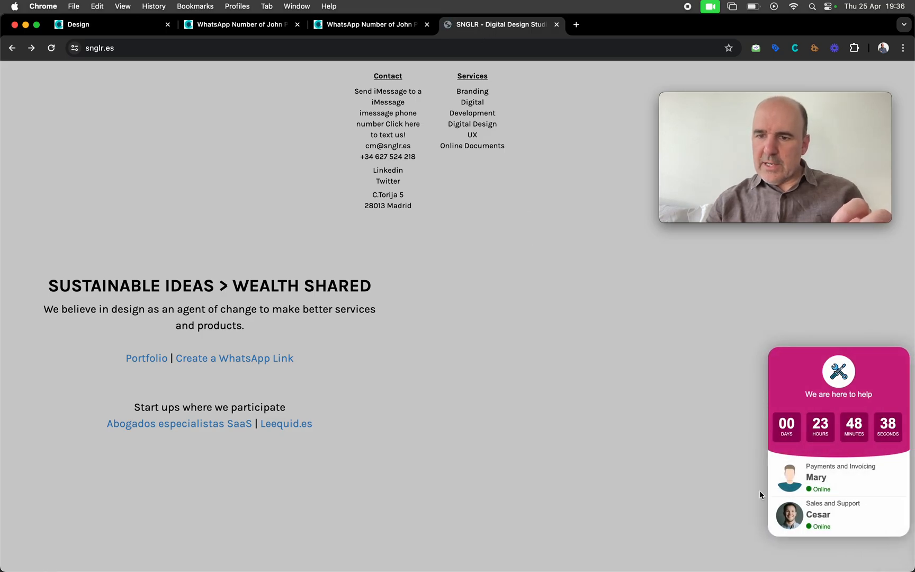
{"action": "left_click", "coordinate": [824, 480]}
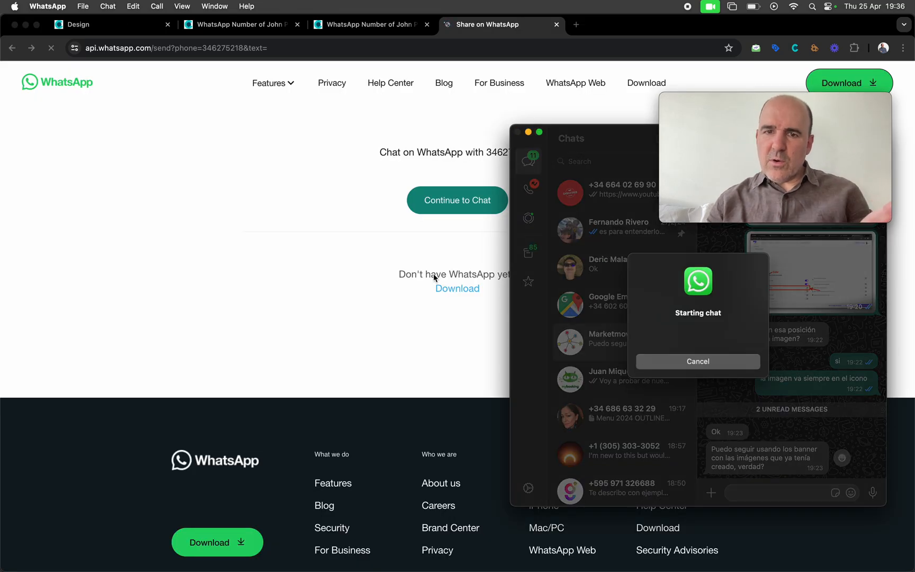
Return to snglr.es, open Cesar's Sales contact form, then close it
{"action": "left_click", "coordinate": [334, 260]}
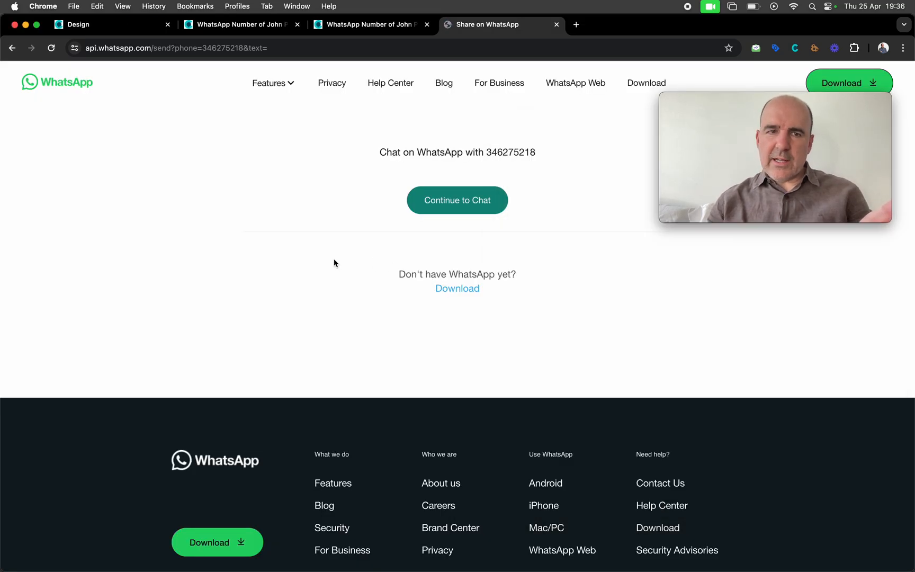
{"action": "left_click", "coordinate": [12, 47]}
{"action": "left_click", "coordinate": [819, 520]}
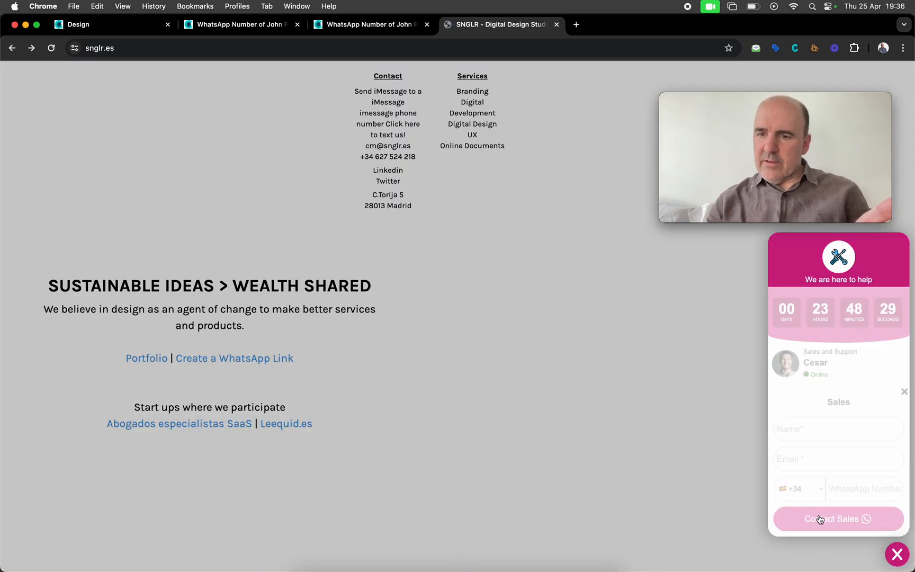
{"action": "left_click", "coordinate": [905, 392]}
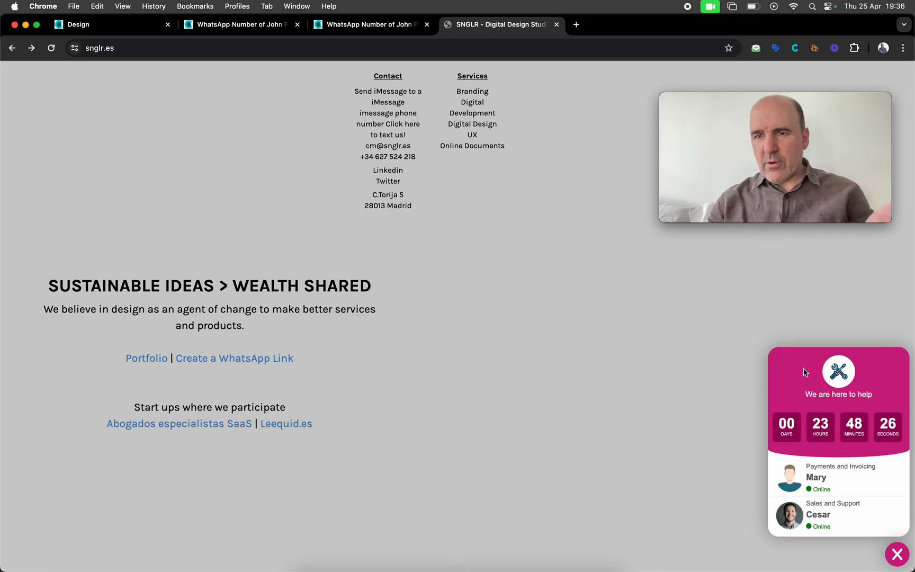